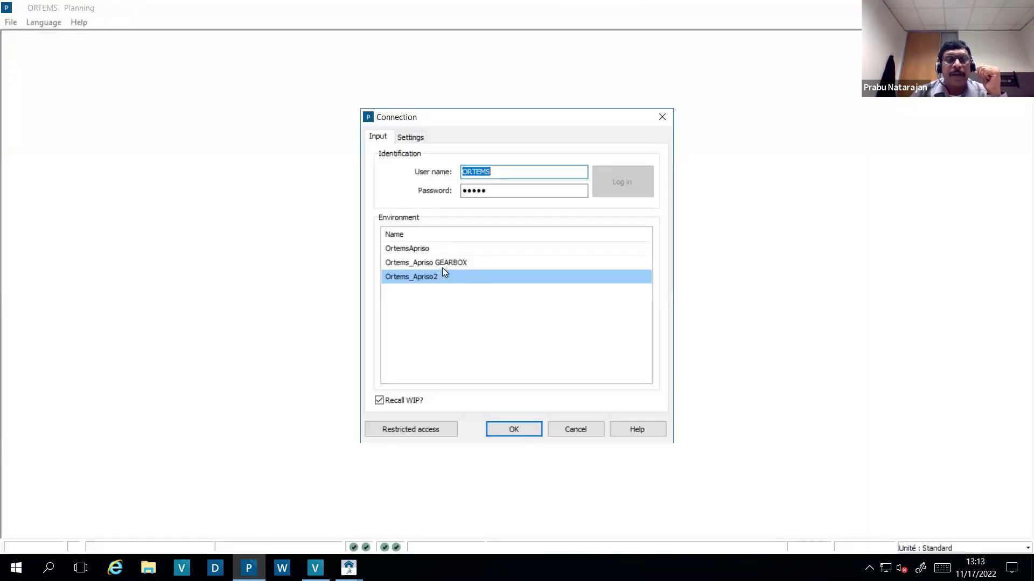
- Log into the Ortems_Apriso GEARBOX environment and start a work order for 1000 GEAR BOX 12
left_click(441, 264)
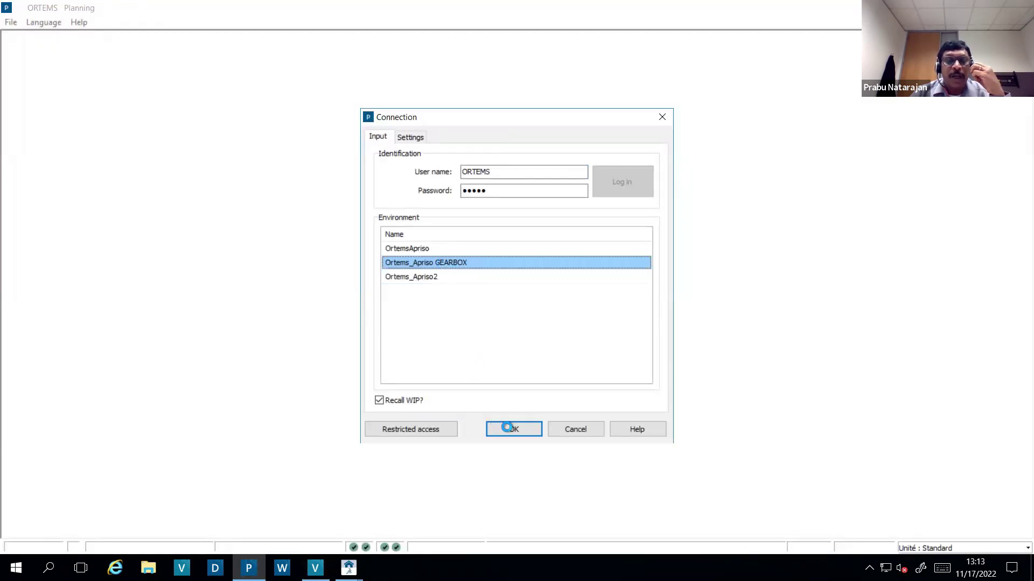
left_click(507, 428)
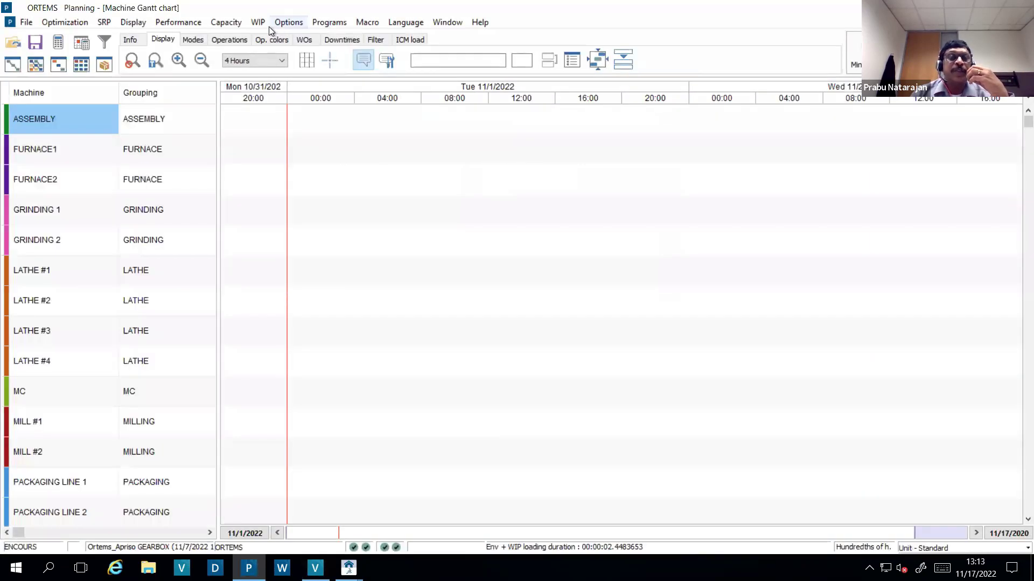
left_click(257, 23)
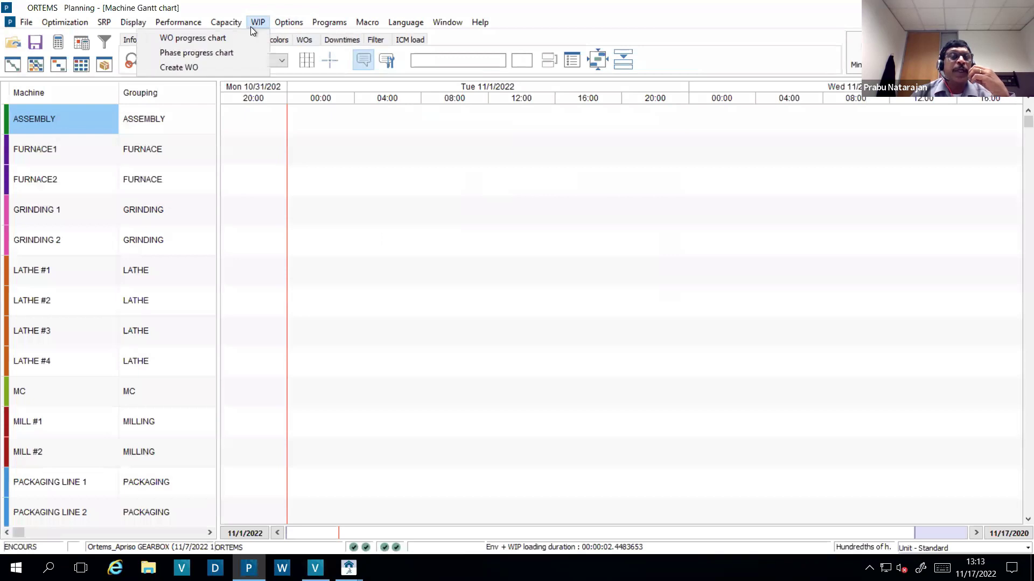
left_click(235, 68)
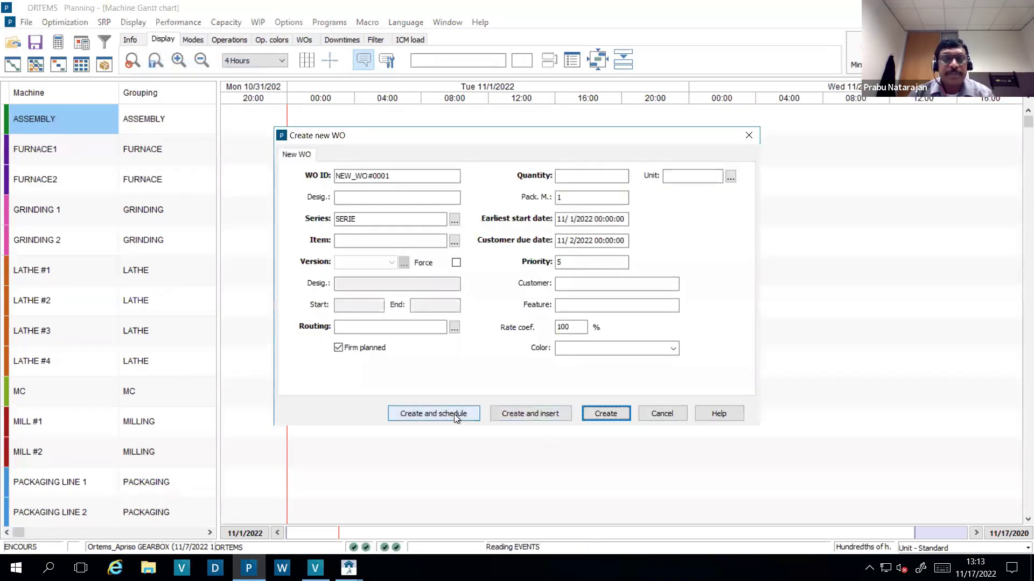
left_click(455, 240)
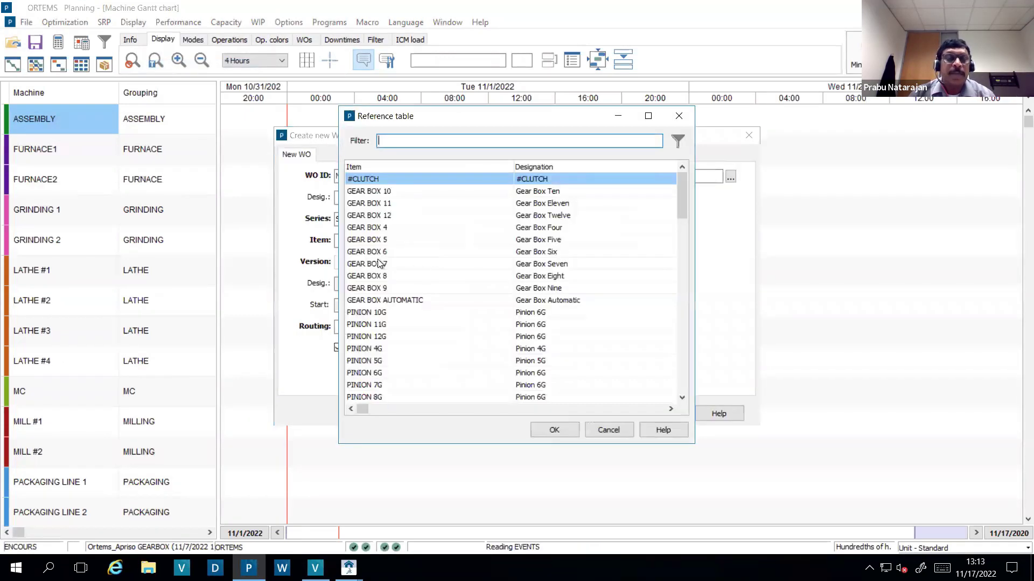
double_click(369, 216)
left_click(567, 176)
type("1000")
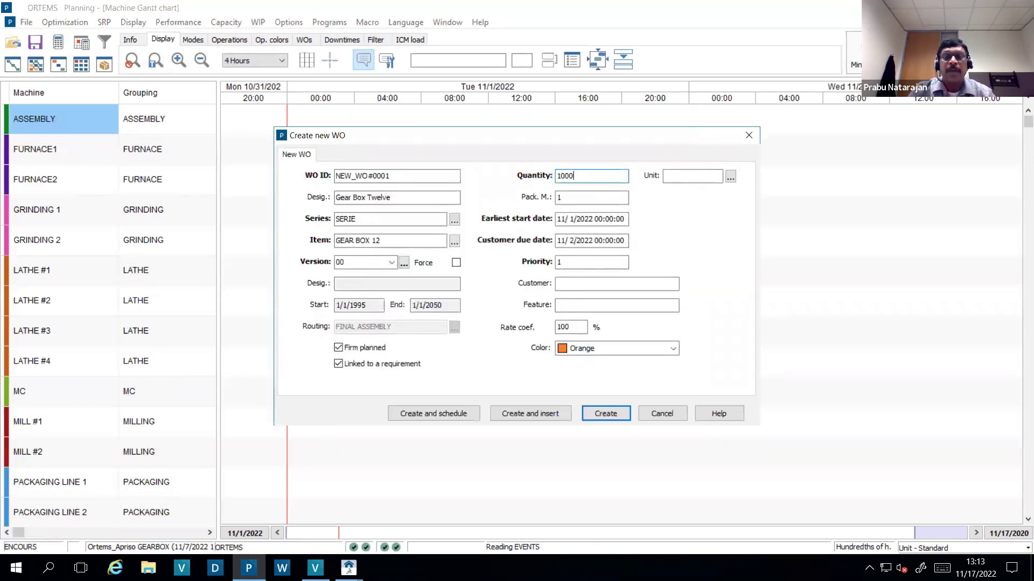
- Create and schedule the work order, dismissing the PL_0227 warning and accepting the proposed date
left_click(453, 413)
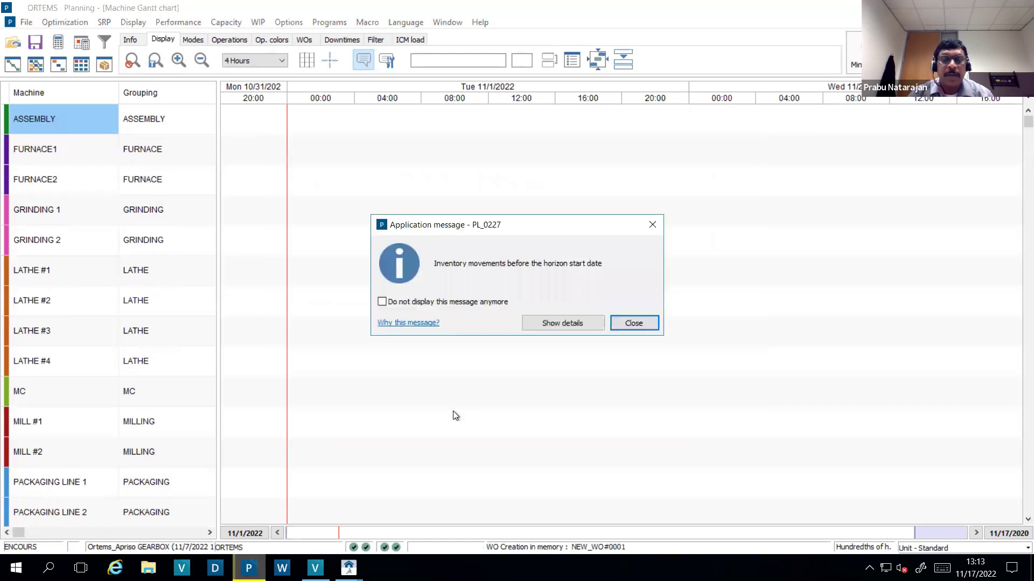
left_click(629, 322)
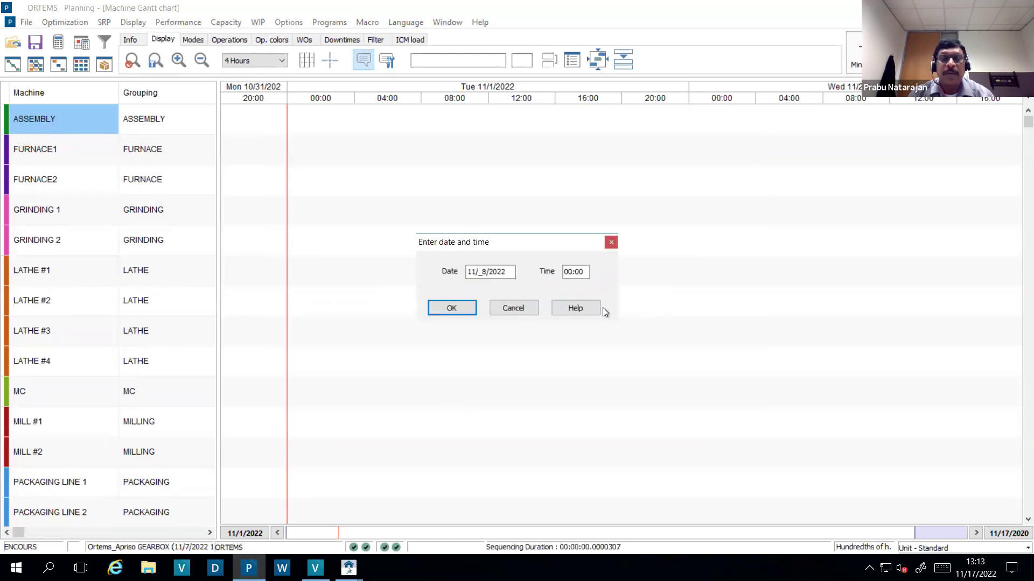
left_click(459, 311)
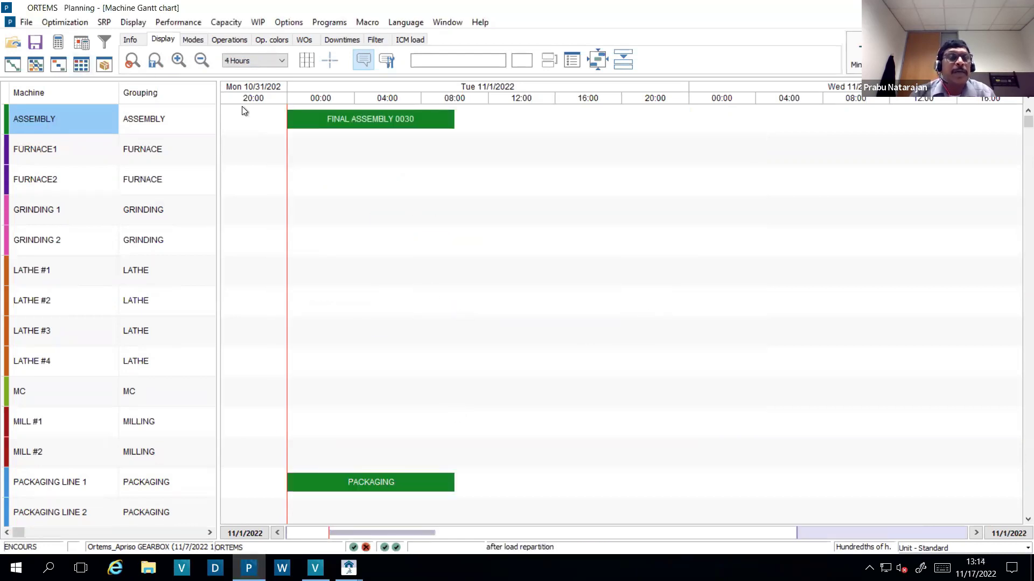
- Select the new FINAL ASSEMBLY 0030 operation, then launch the SRP computation
left_click(337, 118)
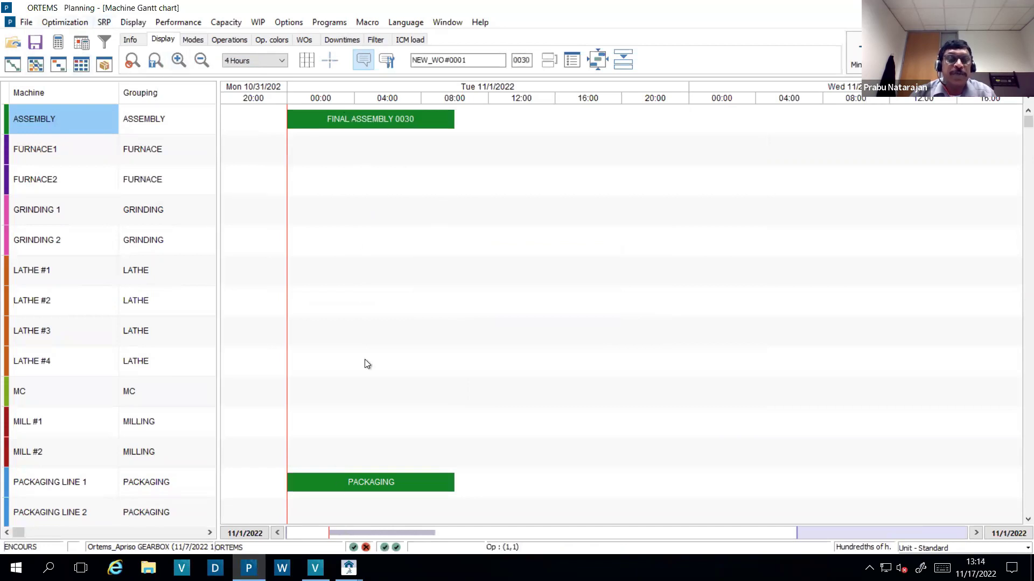
left_click(334, 120)
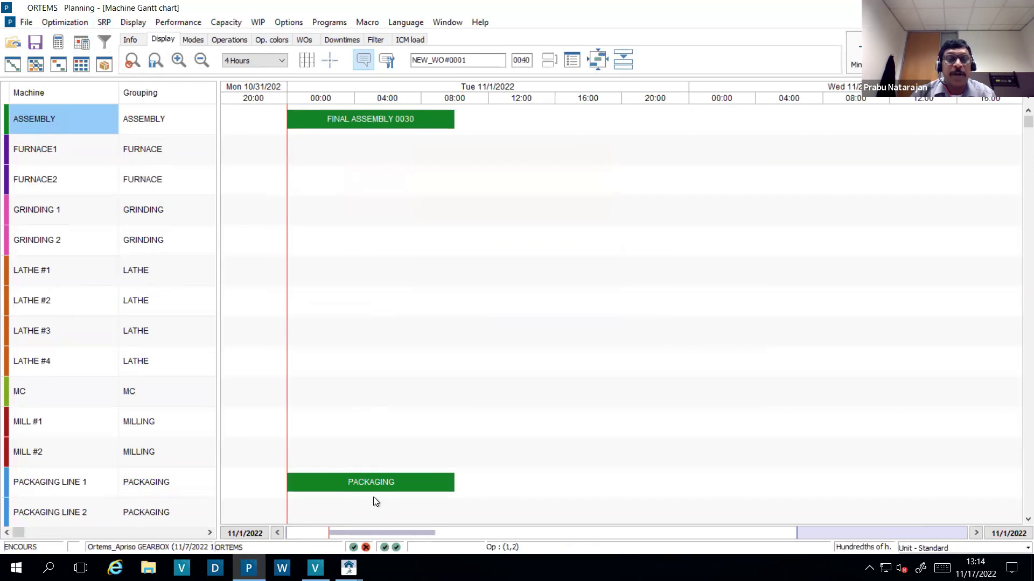
left_click(104, 22)
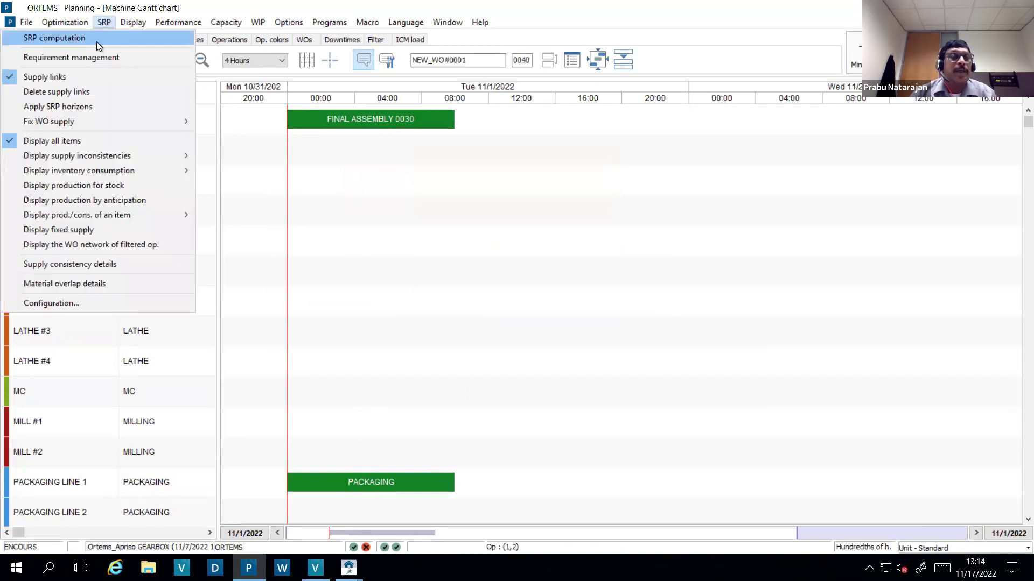
left_click(95, 40)
- Run the SRP computation and show the chart on a Days time scale
left_click(485, 356)
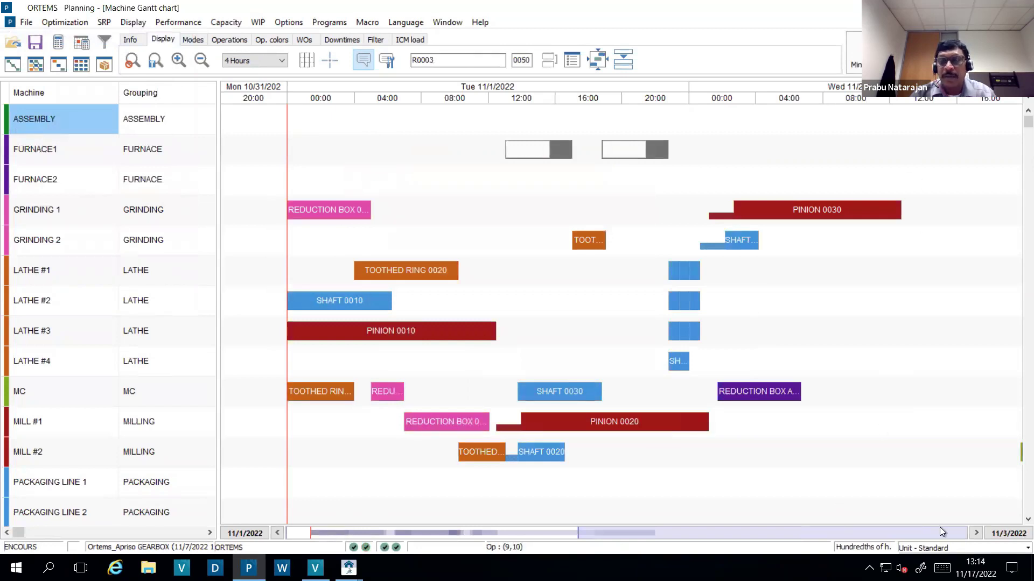
left_click(976, 533)
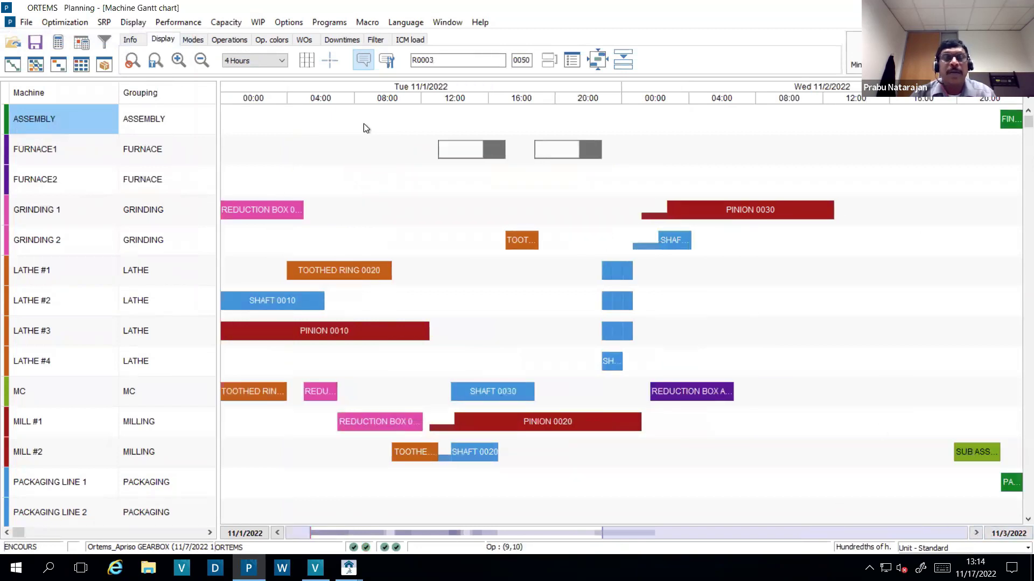
left_click(281, 61)
left_click(245, 109)
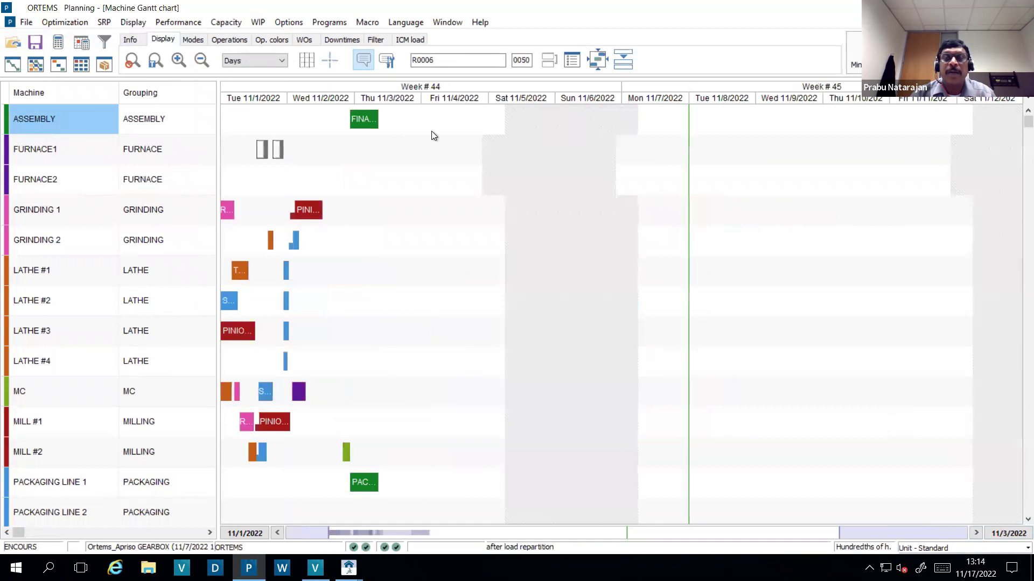
- Highlight static links for FINAL ASSEMBLY 0030 and set the time scale to 8 hours
right_click(368, 124)
mouse_move(402, 153)
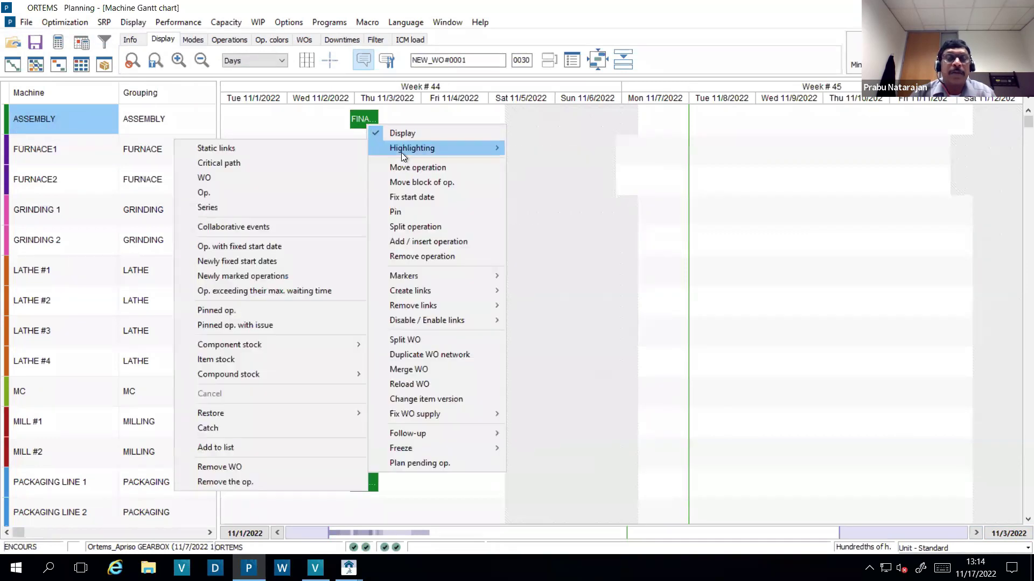
left_click(302, 150)
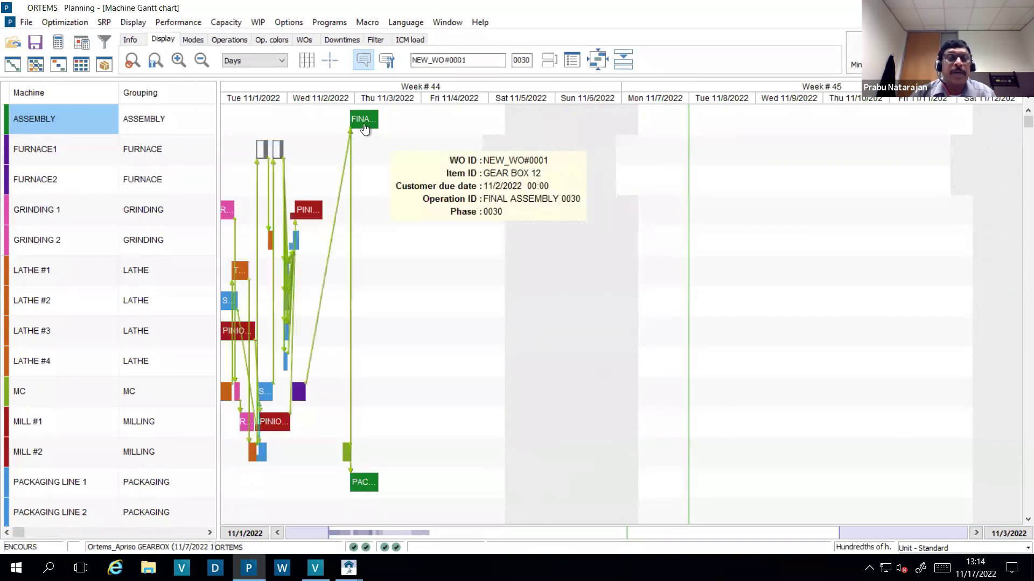
left_click(276, 61)
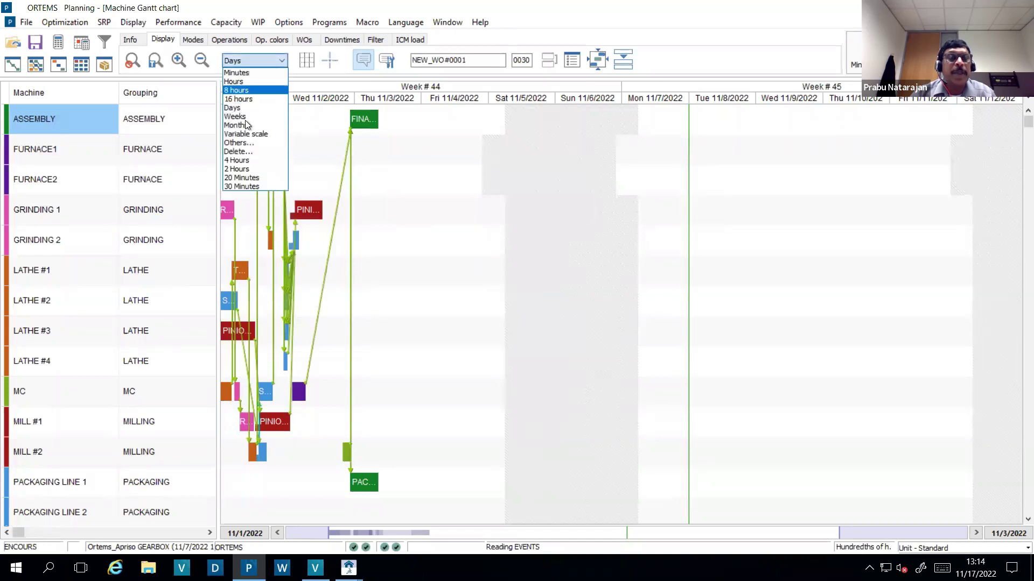
left_click(251, 91)
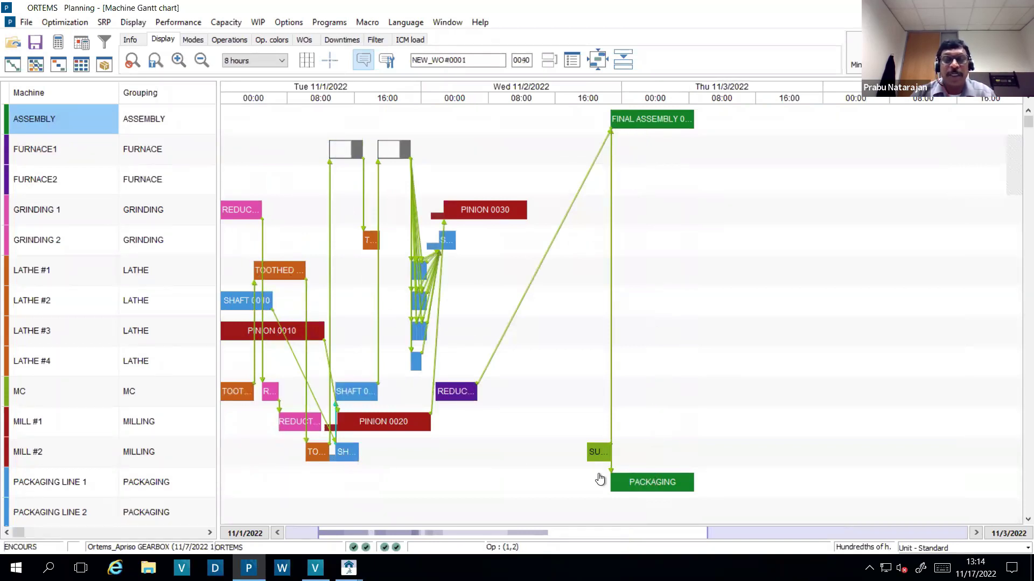
mouse_move(605, 117)
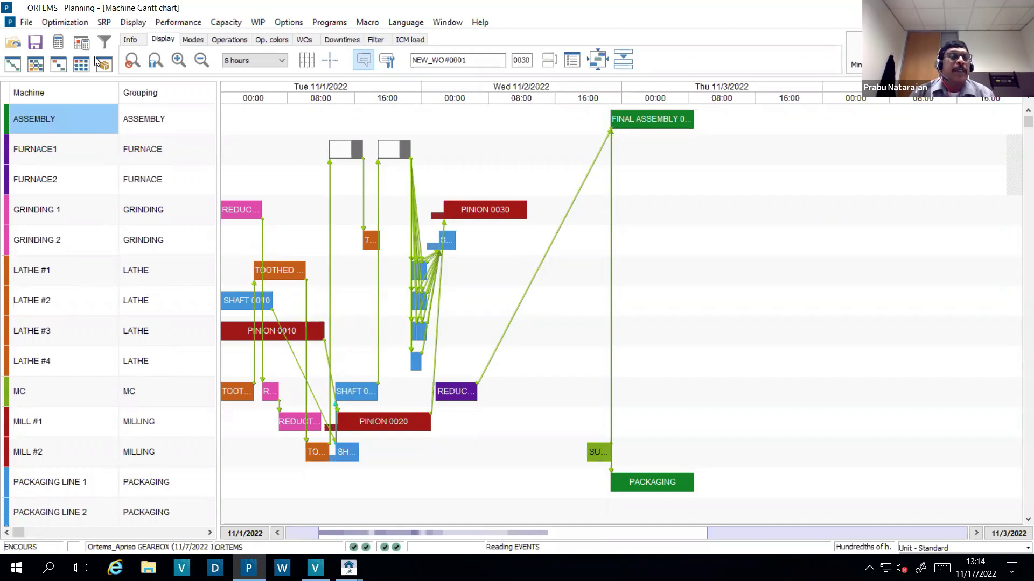
left_click(25, 23)
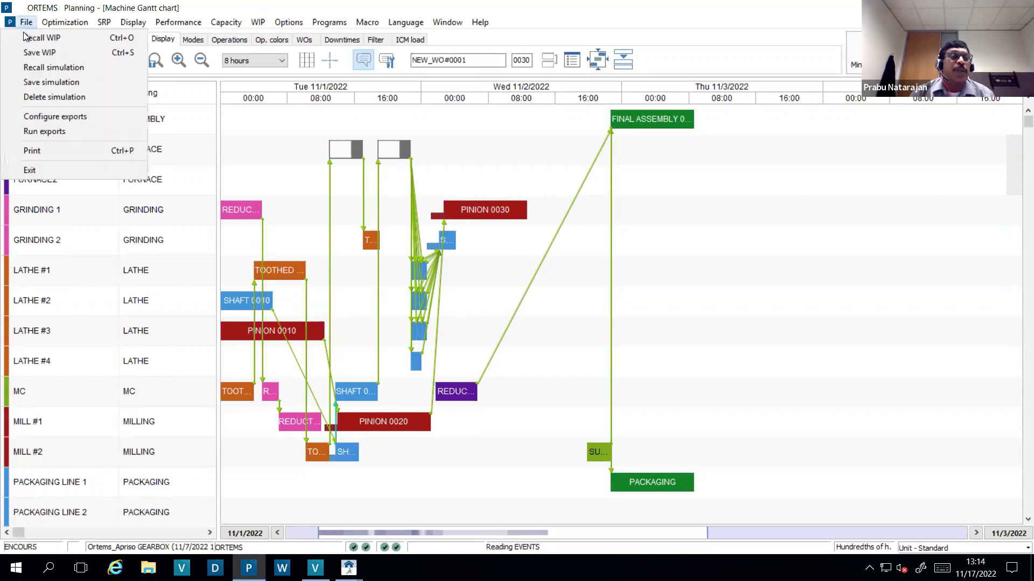
- Exit ORTEMS Planning, relaunch it, and log into the Ortems_Apriso2 environment
left_click(131, 170)
left_click(532, 318)
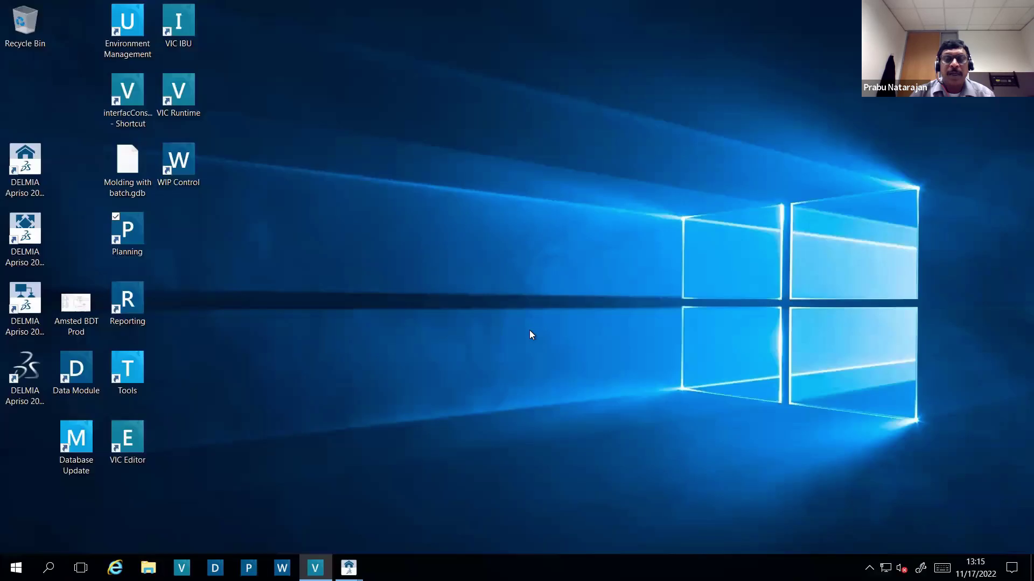
double_click(136, 234)
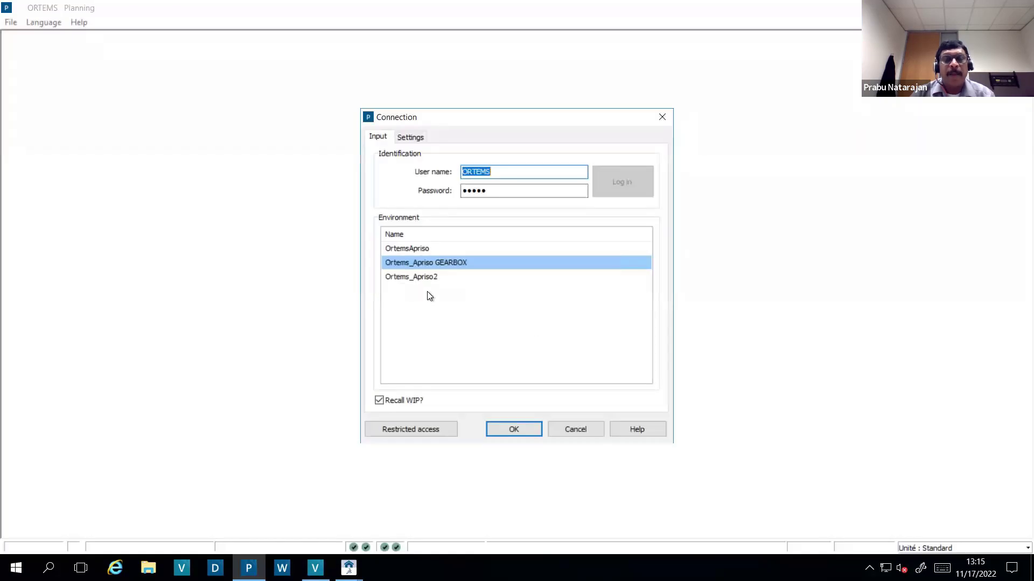
left_click(429, 279)
left_click(515, 429)
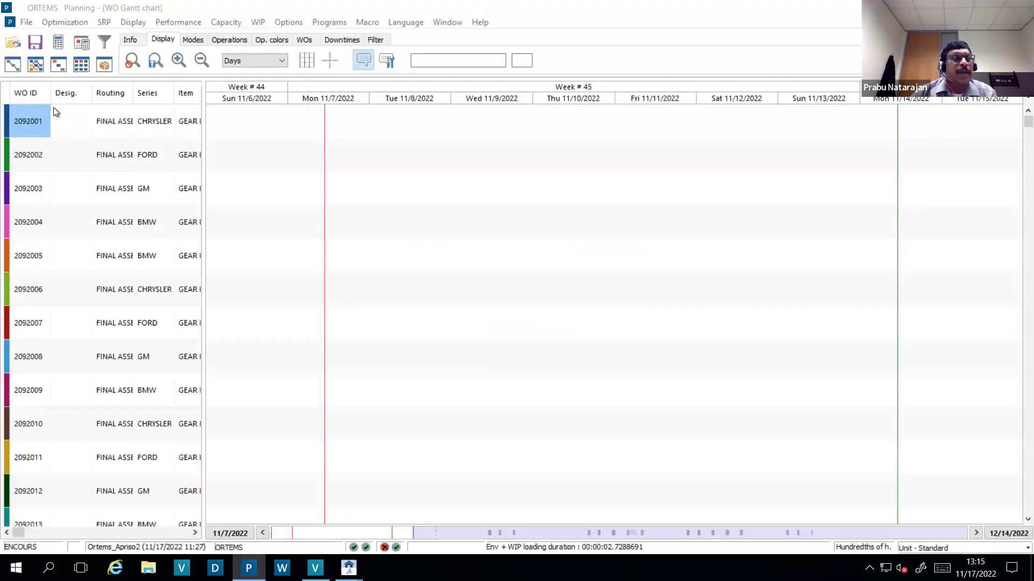
- Move the work order chart to week 49, split the window, and show Capacity Requirements Planning below
left_click(490, 534)
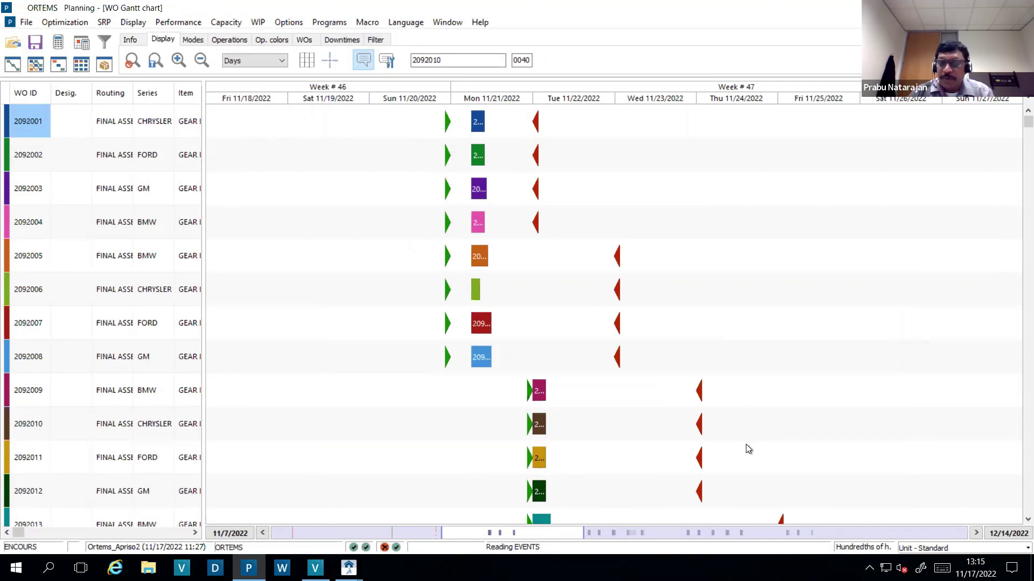
left_click(811, 533)
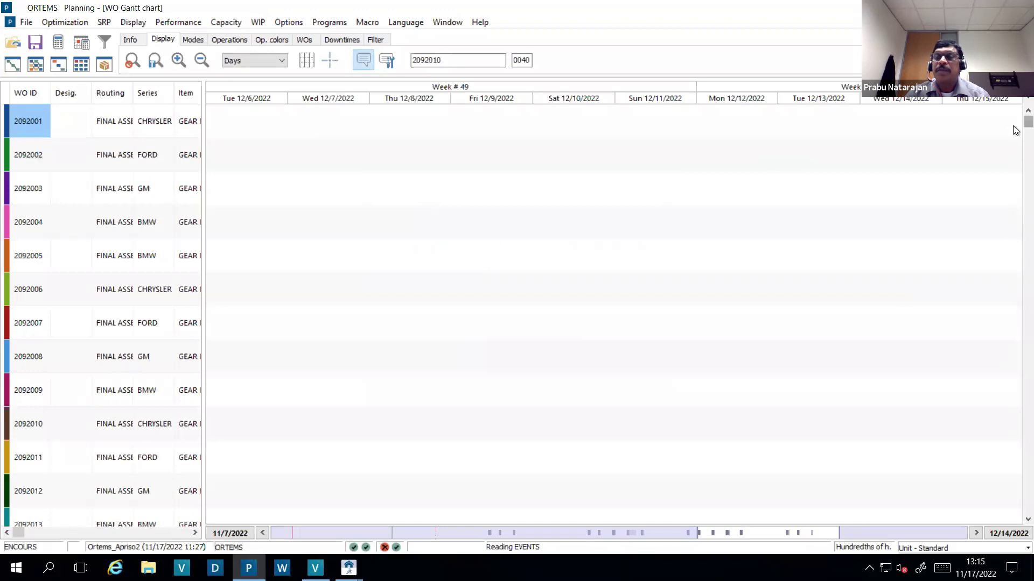
scroll(1014, 137, "down", 1)
left_click_drag(1013, 141, 1015, 113)
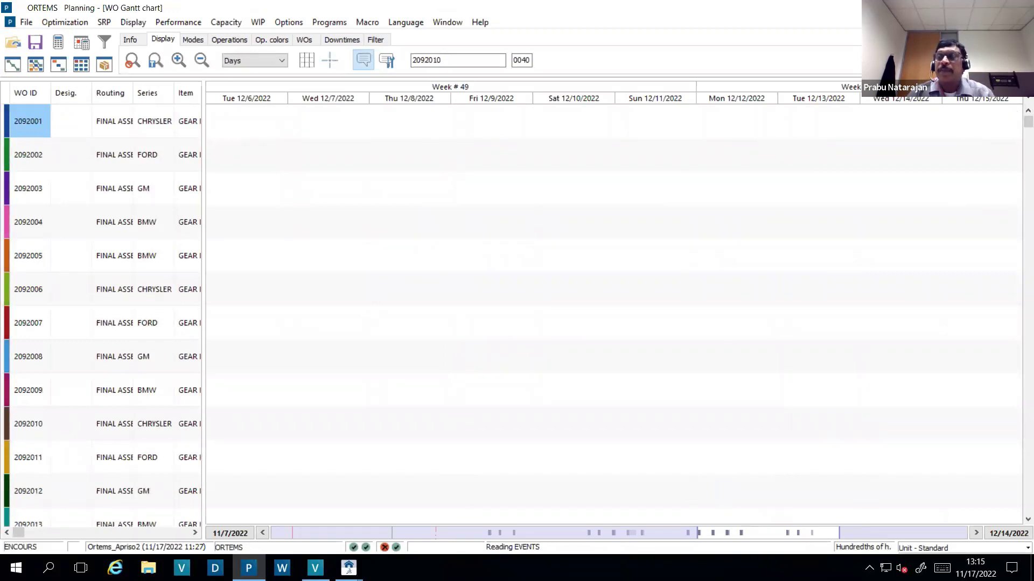
double_click(1028, 101)
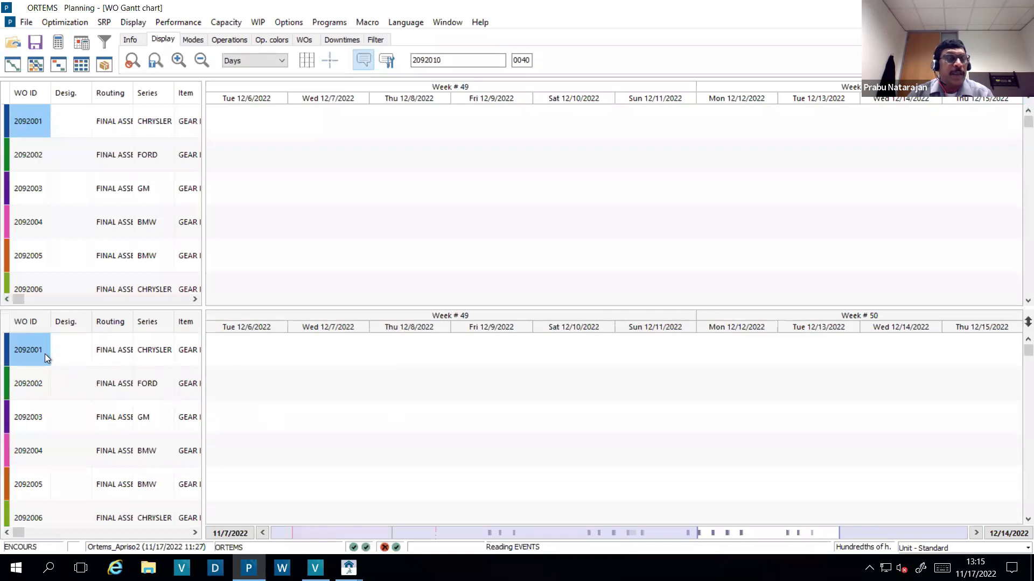
left_click(130, 39)
left_click(81, 65)
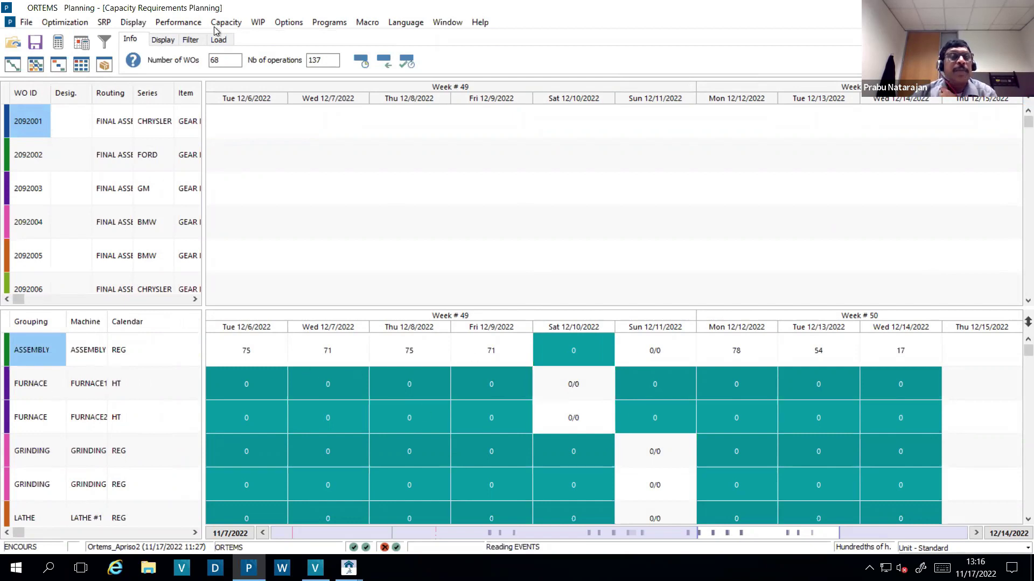
- Reschedule the work orders from 11/21/2022 at 00:00
left_click(64, 22)
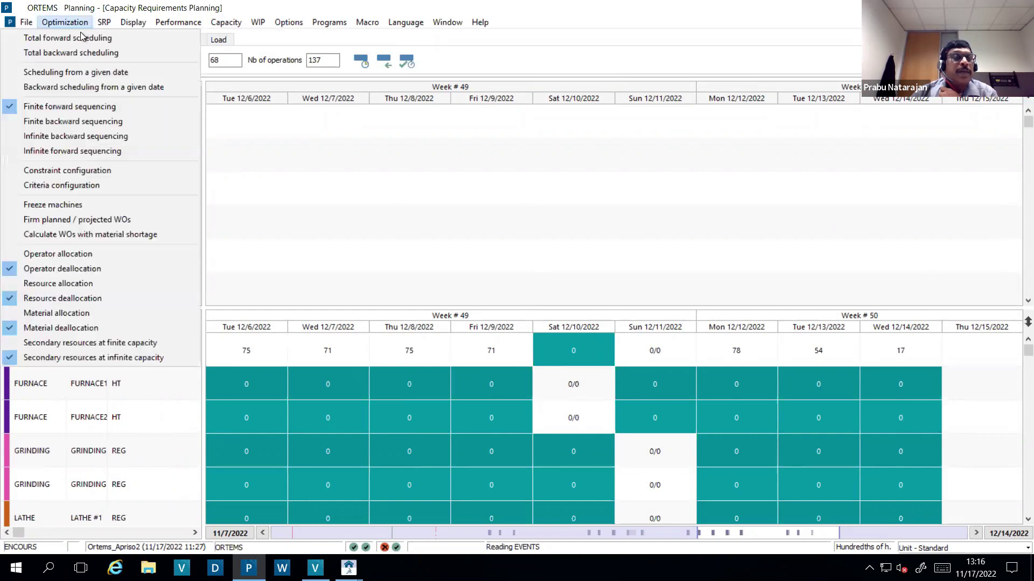
left_click(76, 78)
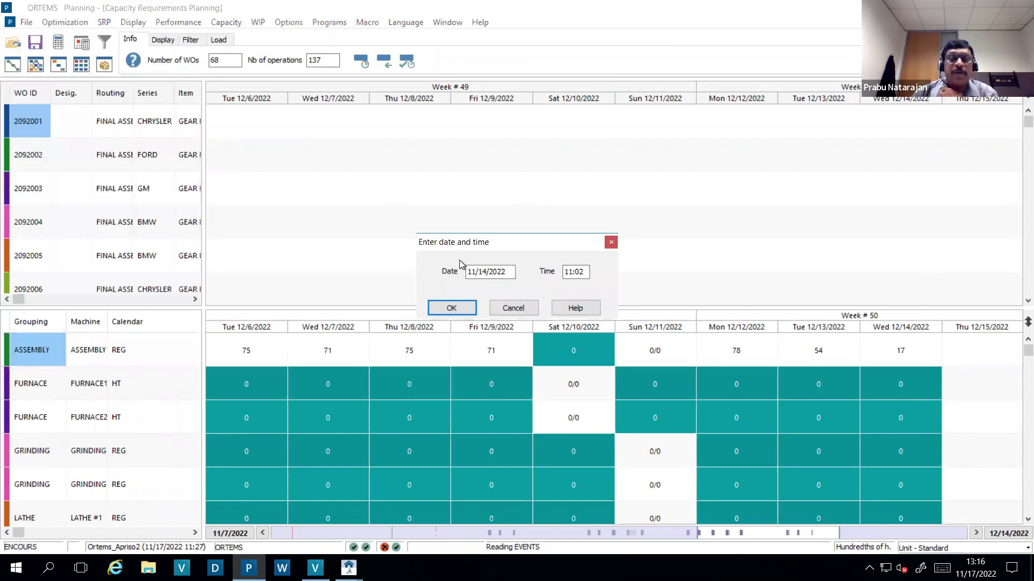
left_click_drag(511, 272, 204, 277)
type("11/21/202")
key("Tab")
type("00:00")
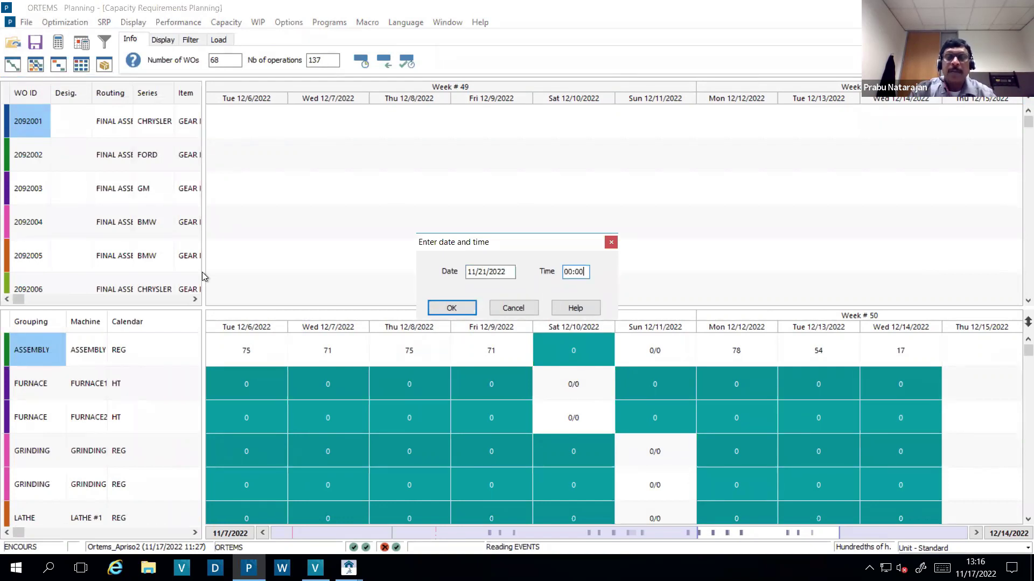
key("Return")
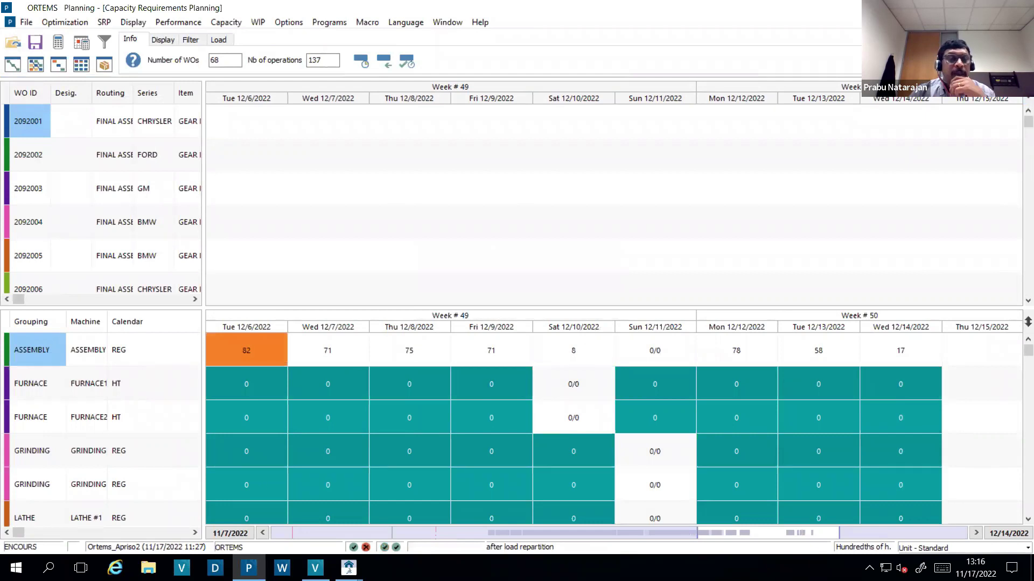
- Bring week 46 back into view and open the SRP computation settings
left_click(493, 534)
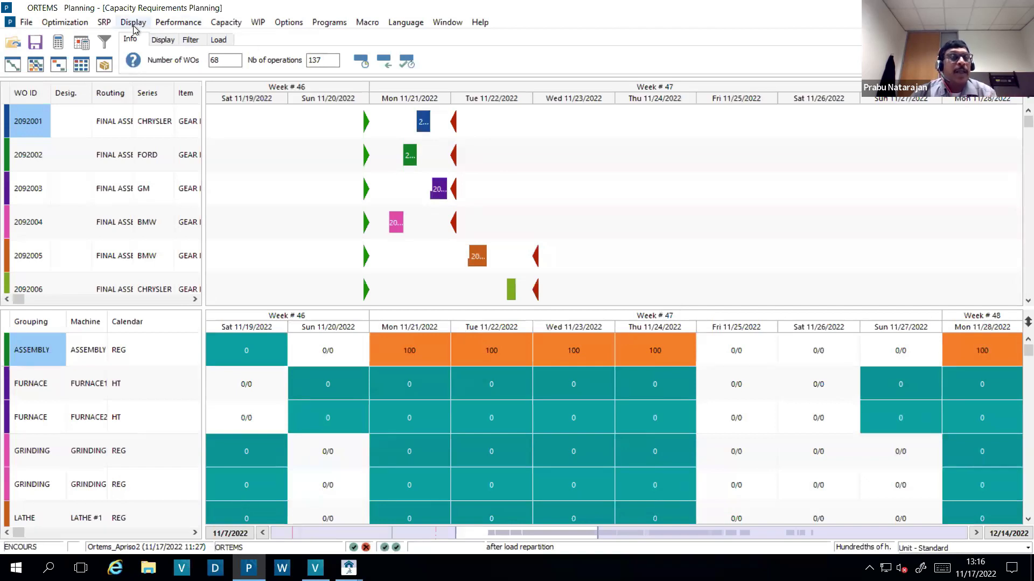
left_click(107, 24)
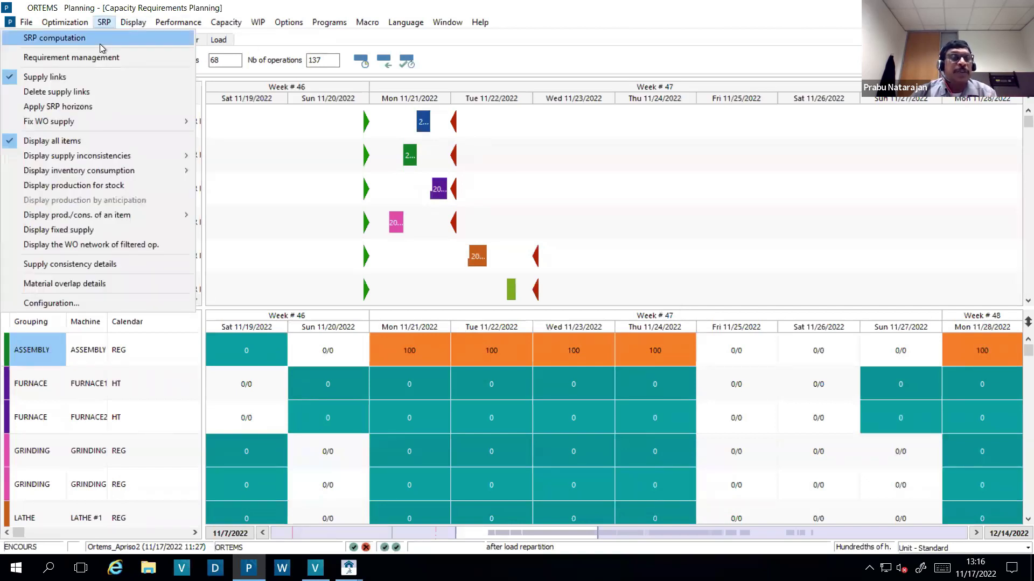
left_click(103, 47)
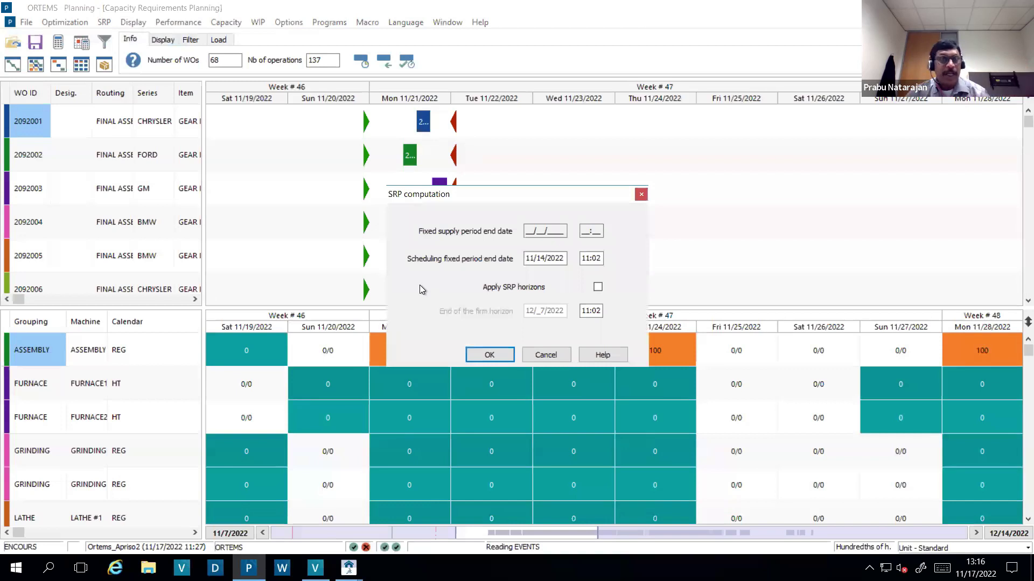
- Run the SRP computation, move to weeks 49–50, and open the machine Gantt chart
left_click(489, 355)
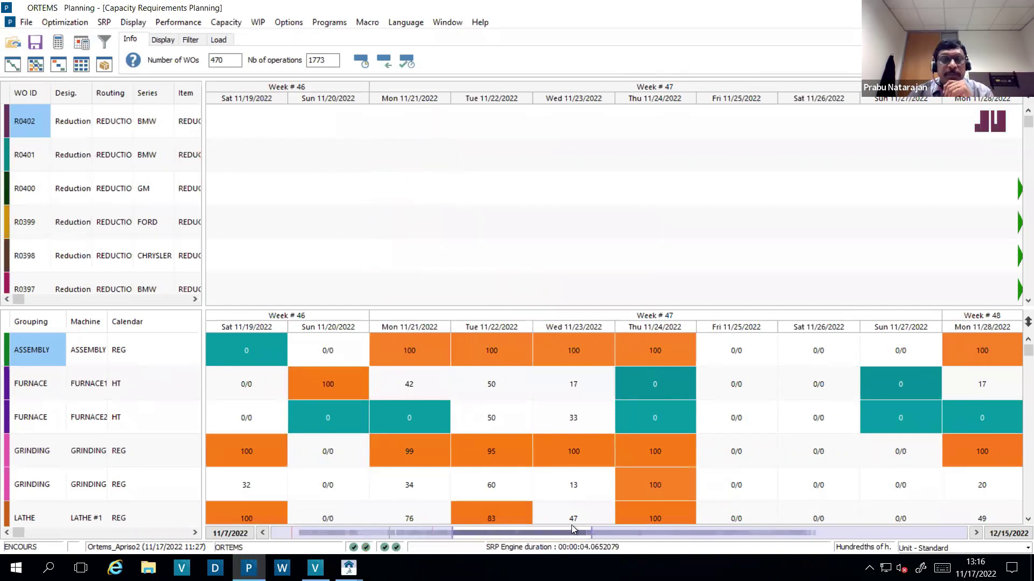
left_click(777, 533)
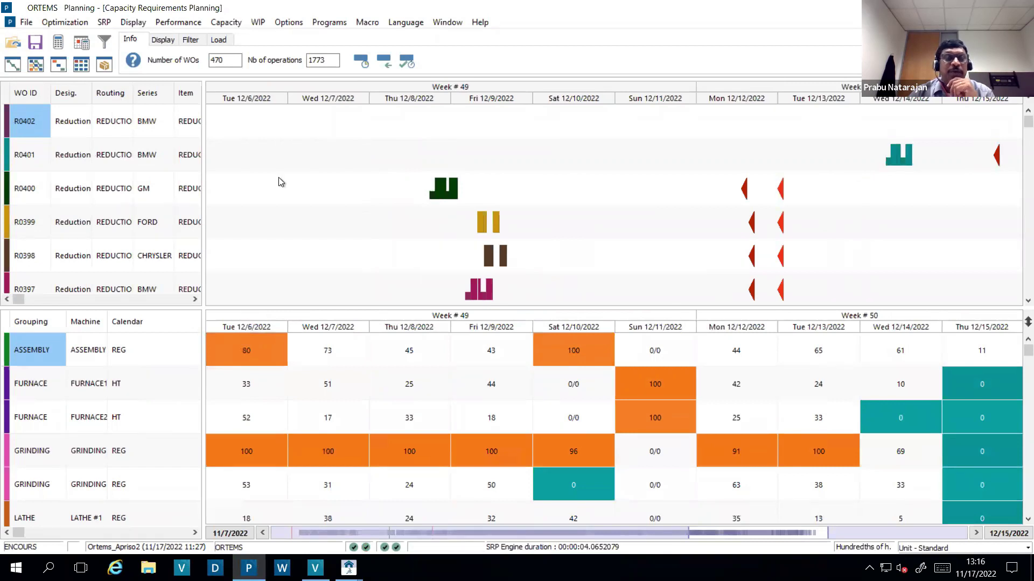
double_click(32, 129)
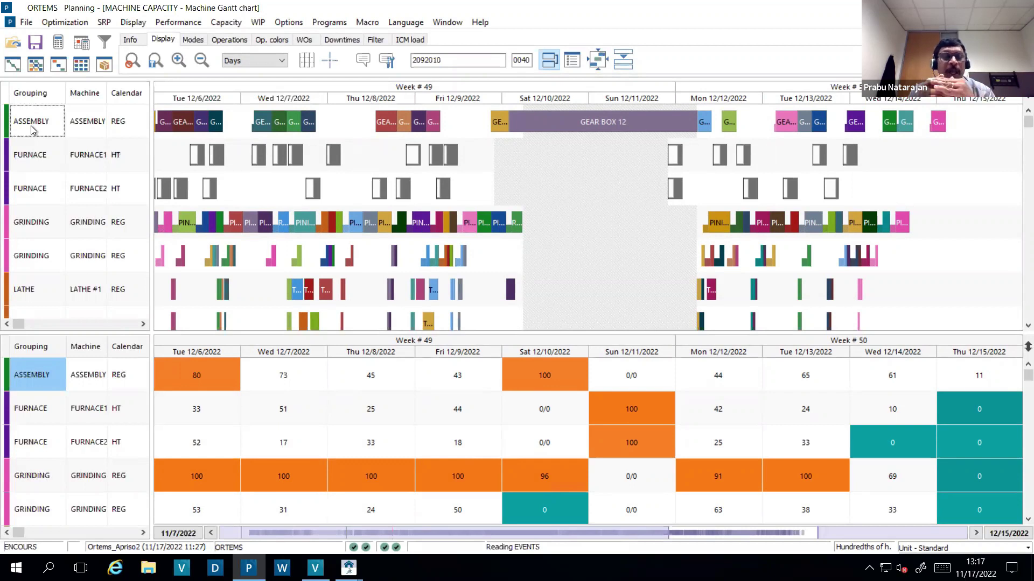
- Enlarge the ASSEMBLY capacity load table, review late November, then switch to the F2 advance/delay chart
left_click(31, 129)
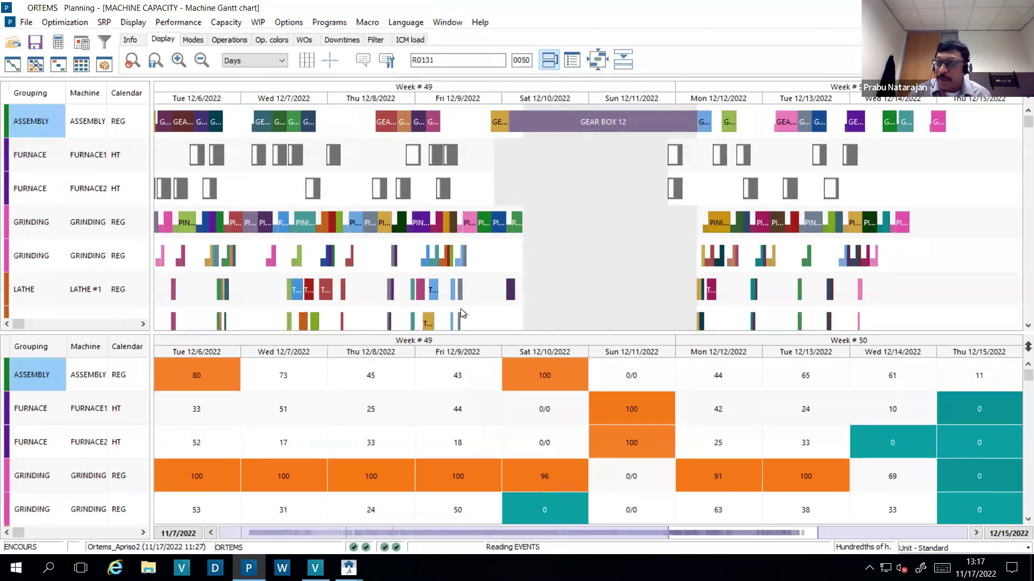
left_click(1014, 352)
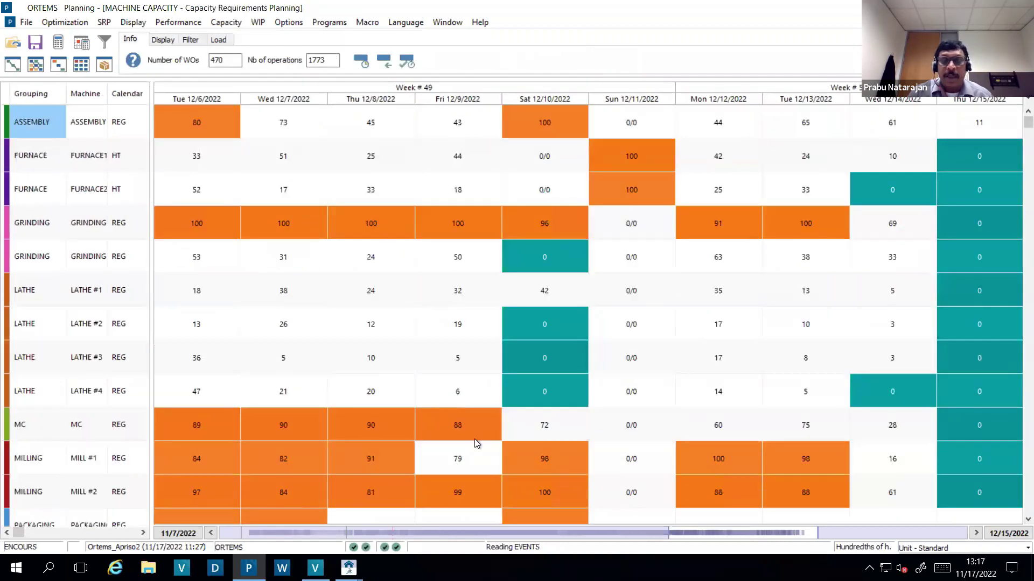
left_click(603, 533)
left_click_drag(615, 535, 507, 530)
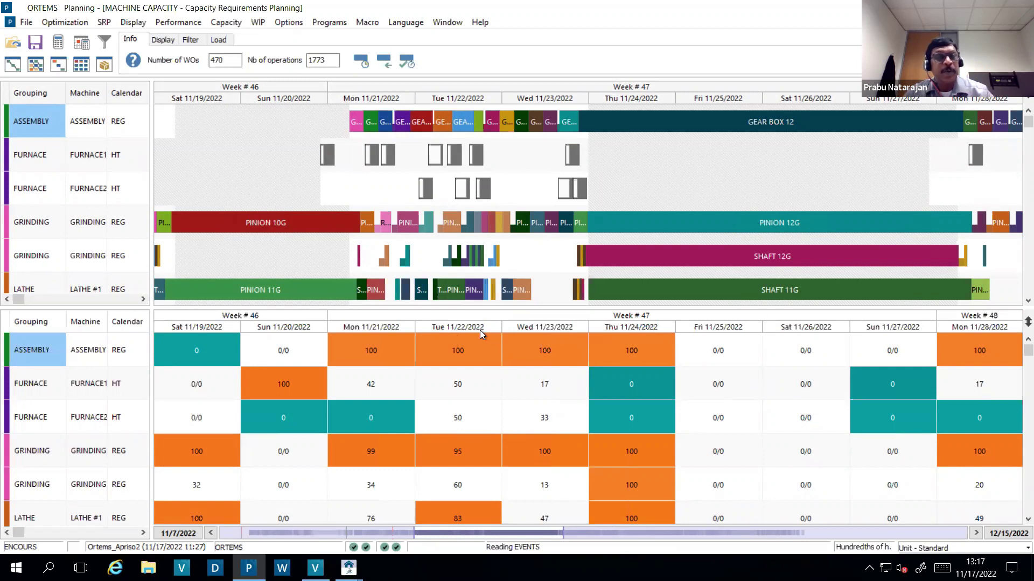
key("ctrl+F4")
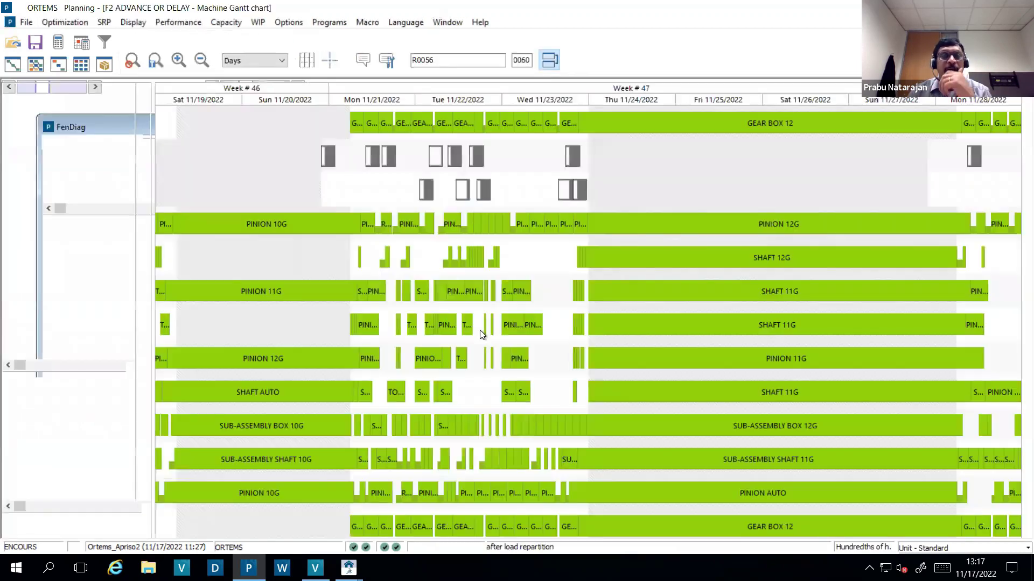
- Colour operations by advance/delay and check GEAR BOX 12's 11/28/2022 due date and −16 h 35 min
left_click(270, 41)
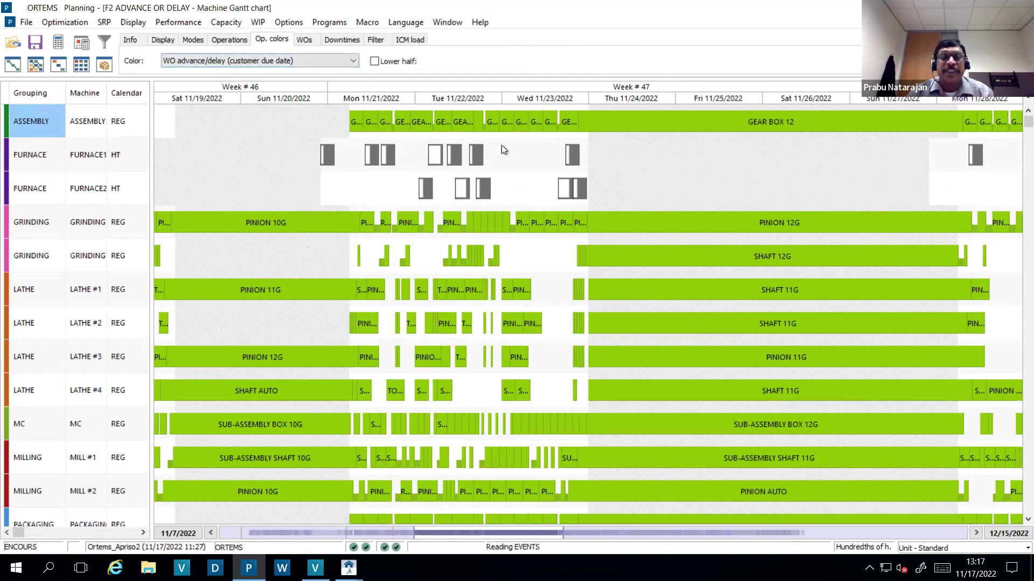
double_click(630, 132)
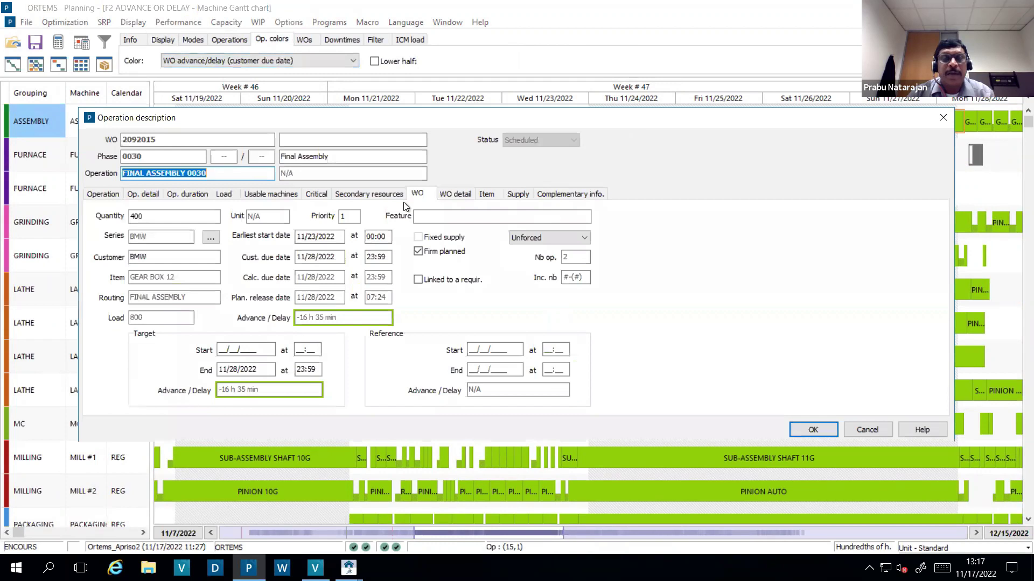
left_click_drag(383, 121, 413, 83)
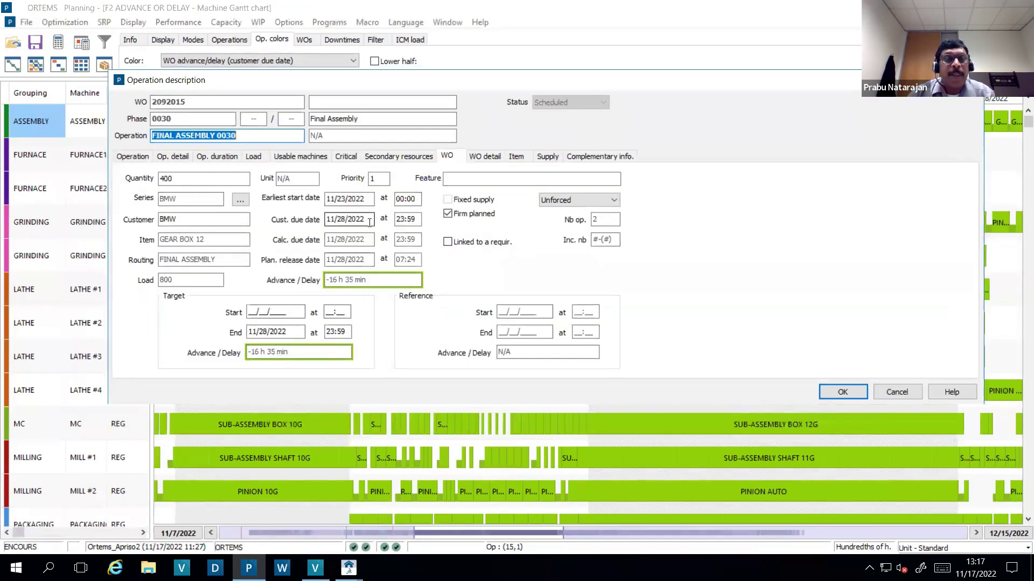
left_click_drag(370, 221, 339, 221)
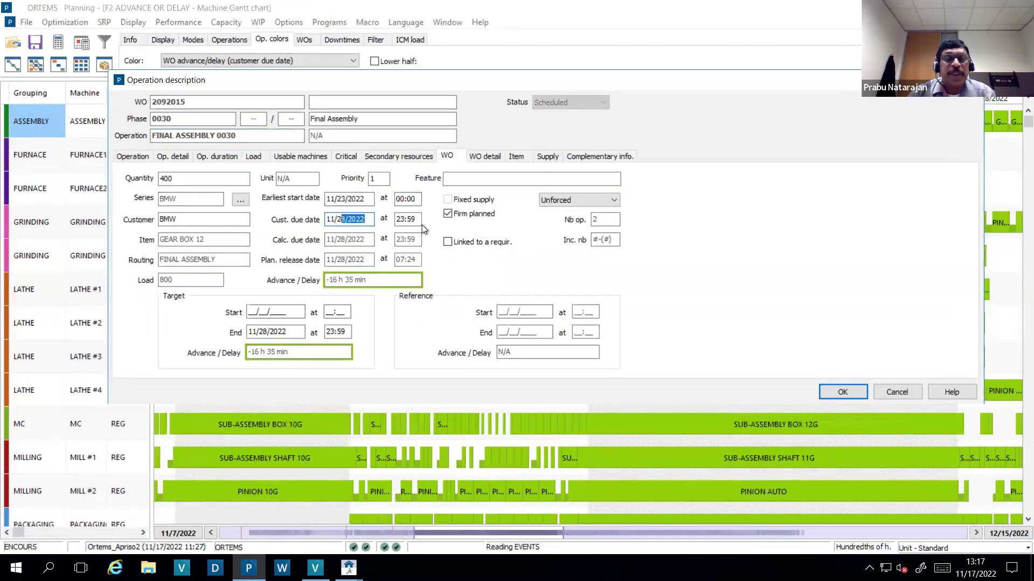
left_click(370, 221)
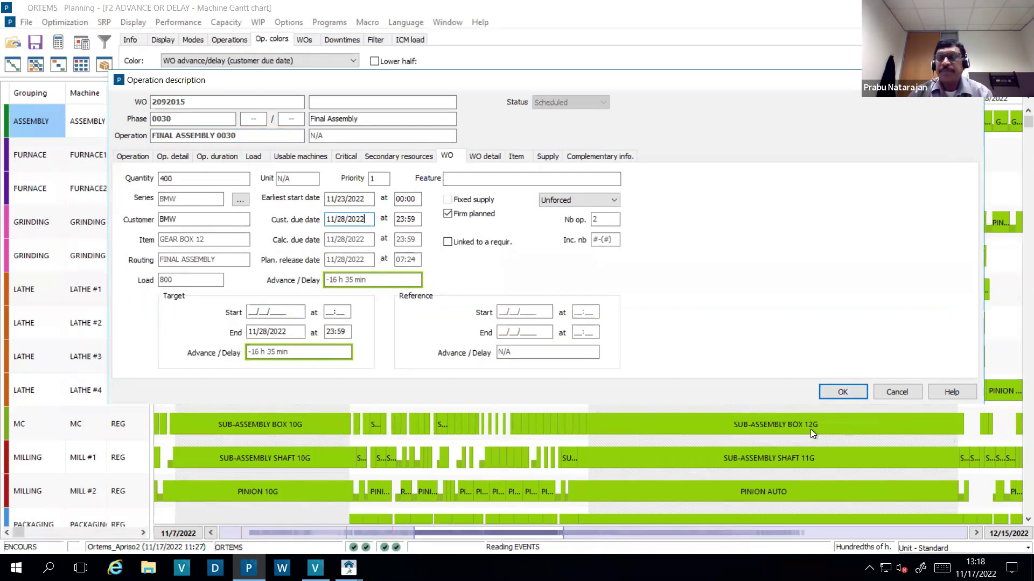
left_click(839, 393)
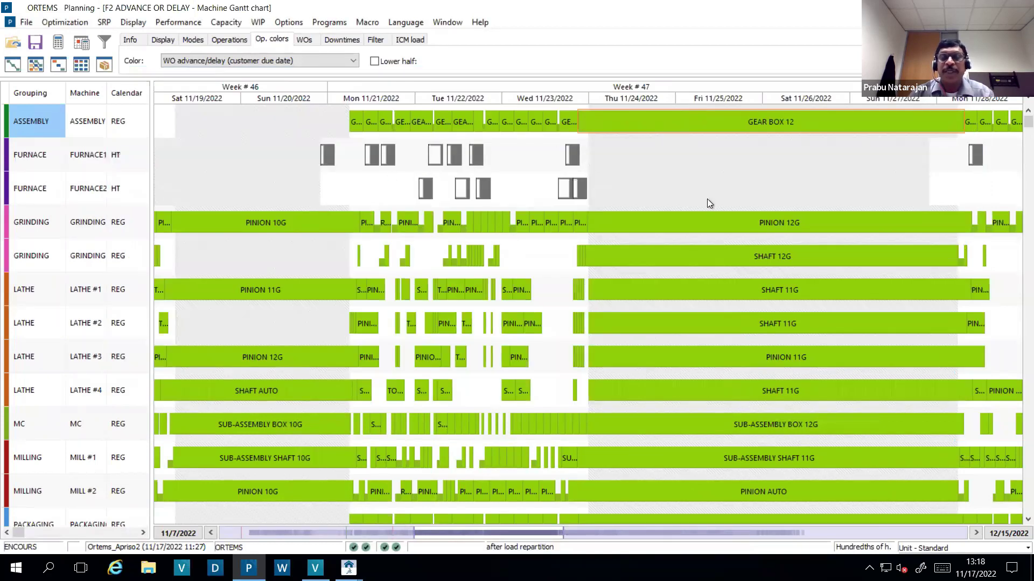
- Set the Gantt chart time scale to 4 Hours
scroll(862, 296, "down", 1)
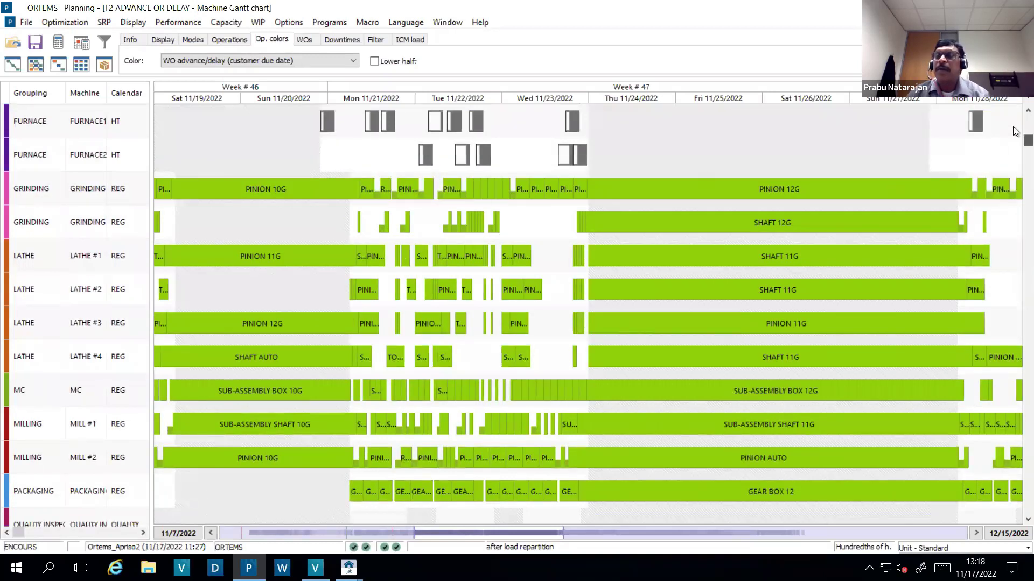
scroll(993, 144, "up", 1)
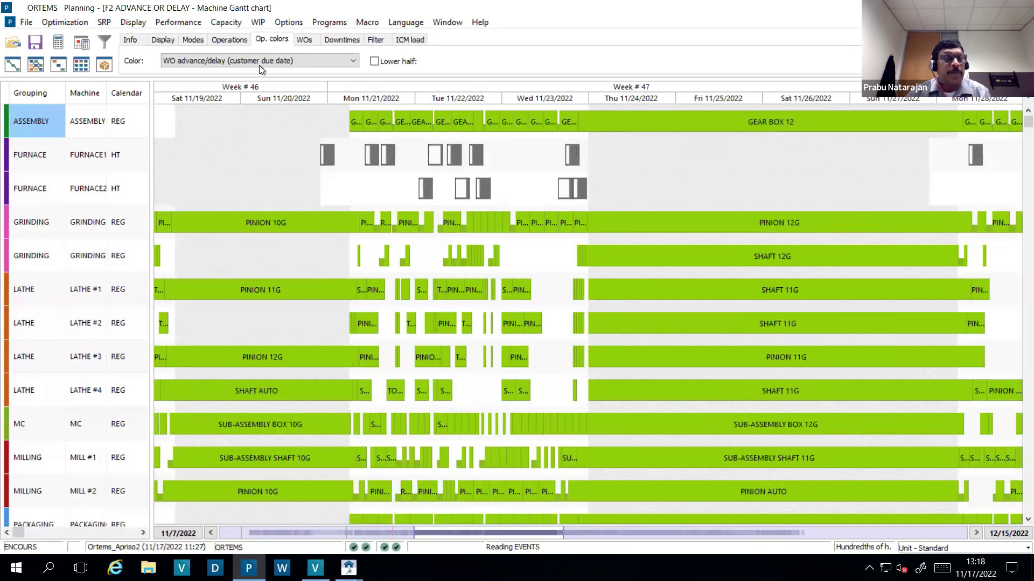
left_click(164, 41)
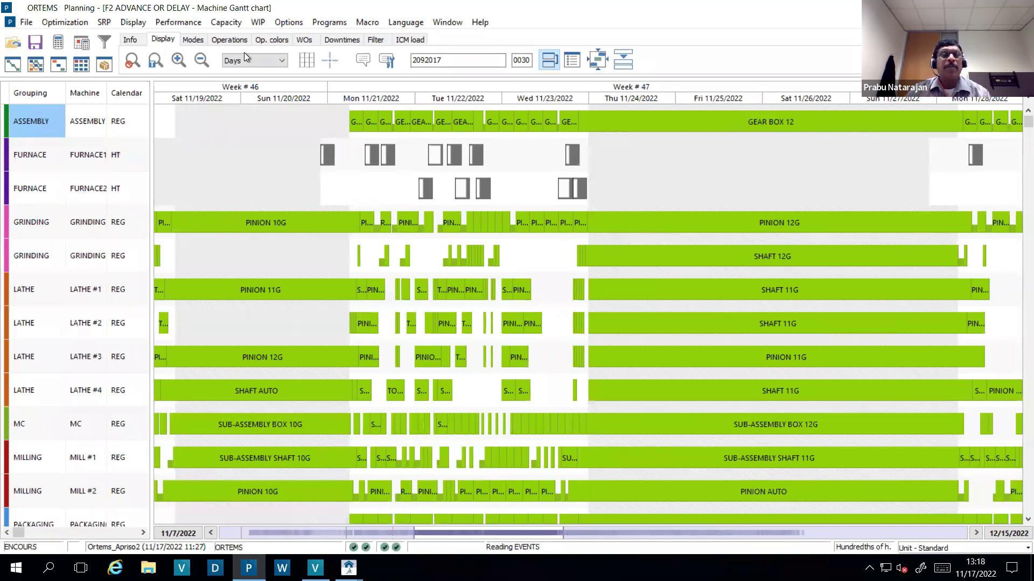
left_click(281, 61)
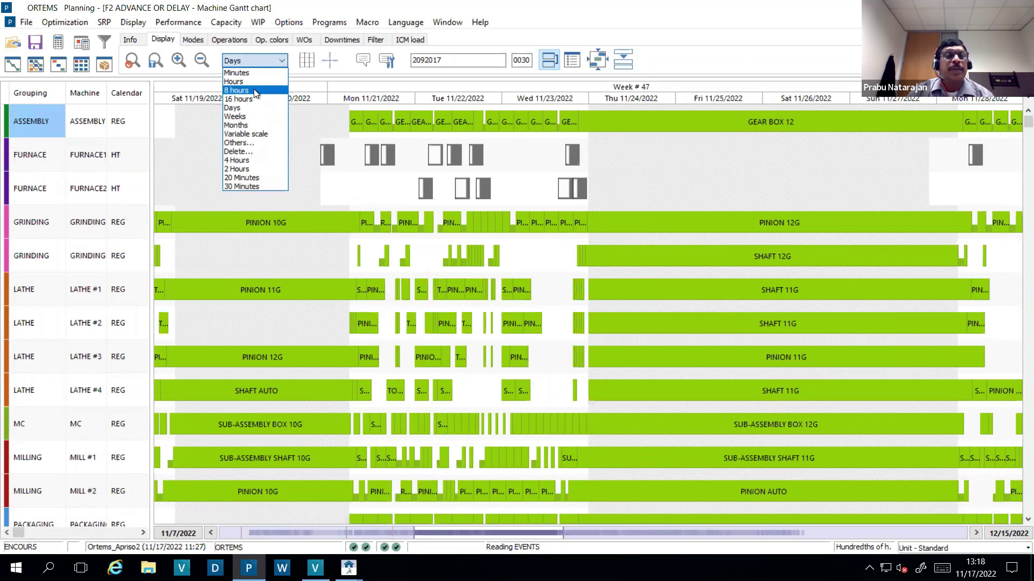
left_click(257, 160)
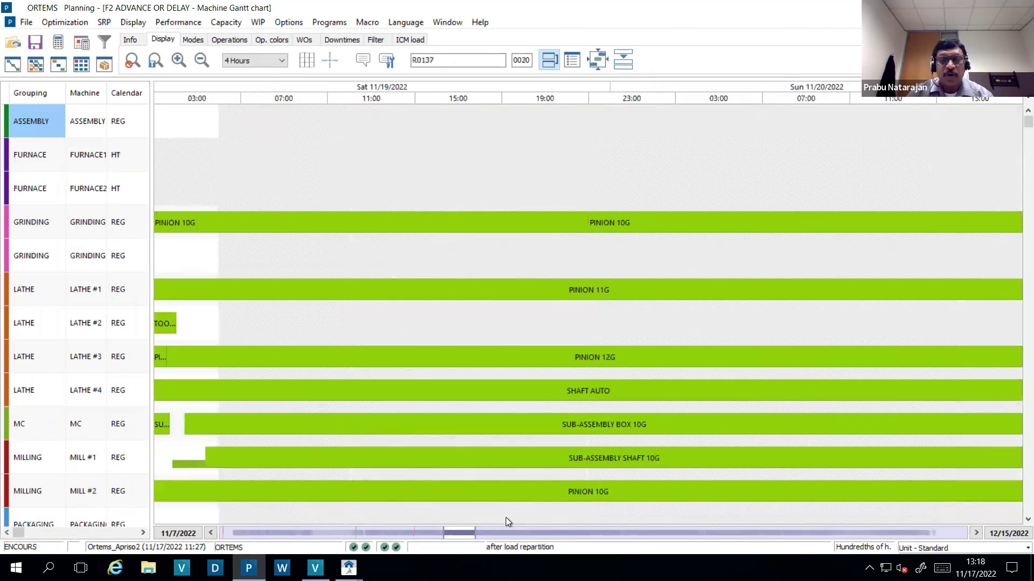
- Move to Monday 11/21/2022 and select the first GEAR BOX 12 assembly operation
left_click(495, 531)
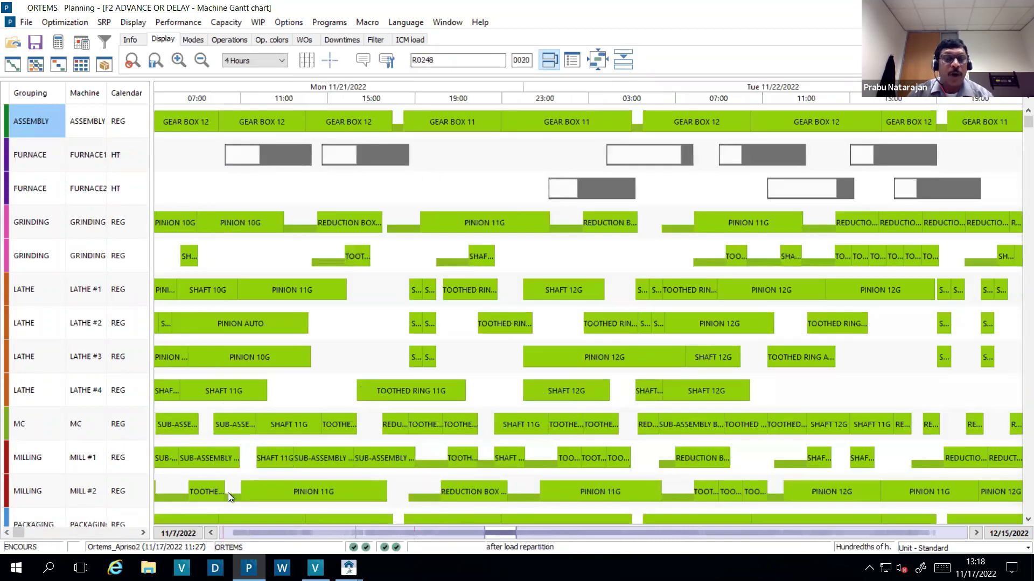
left_click(214, 534)
left_click(441, 131)
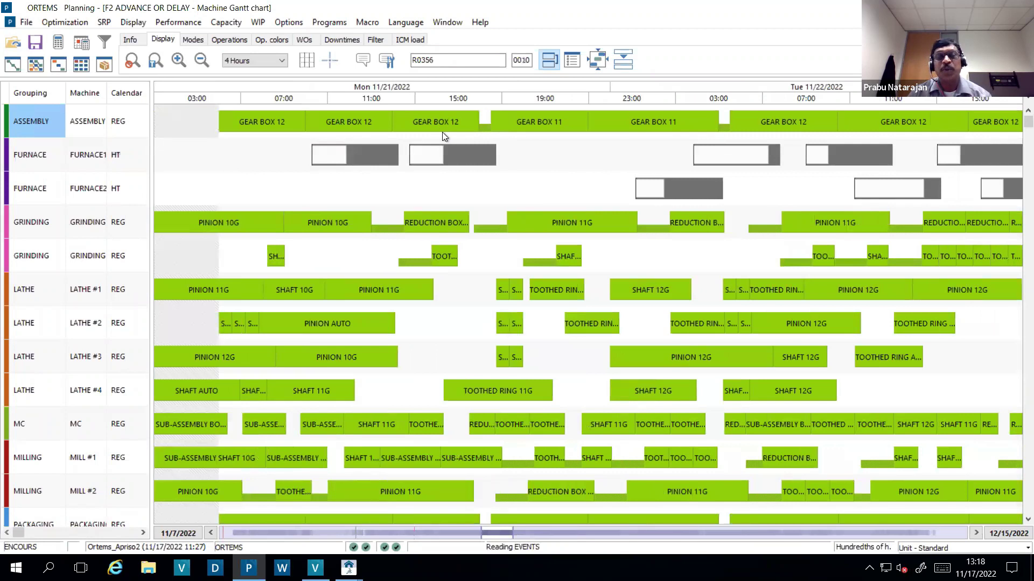
left_click(282, 131)
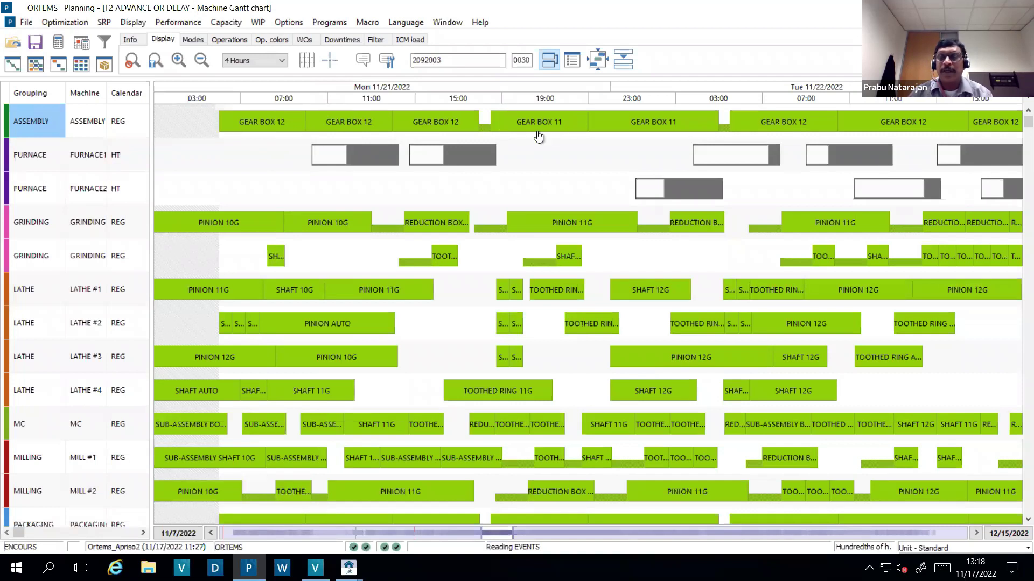
- Check the assembly delays of GEAR BOX 12 orders 2092004 (−13 h 59 min) and 2092002 (−9 h 59 min)
double_click(293, 133)
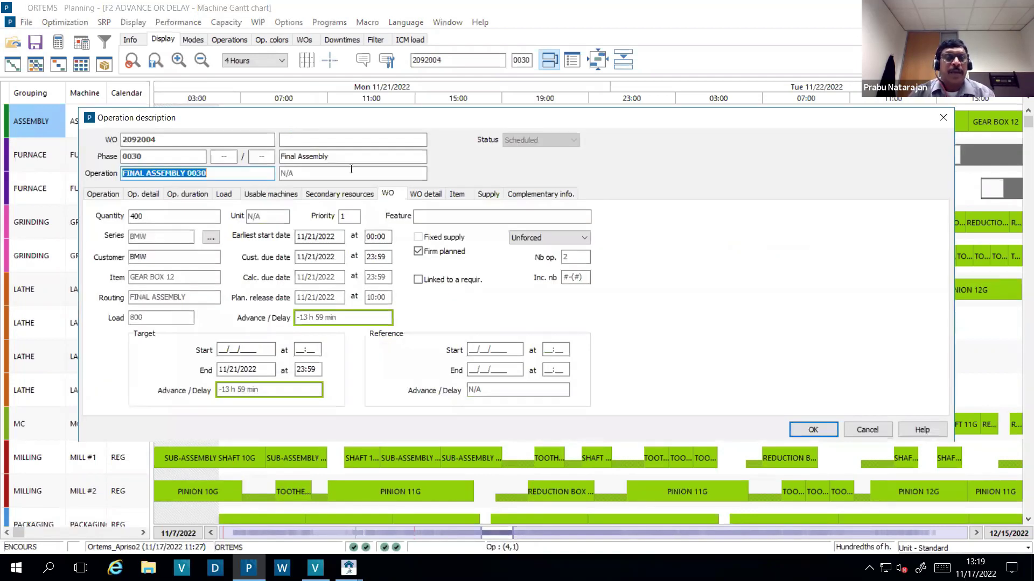
left_click_drag(354, 119, 417, 162)
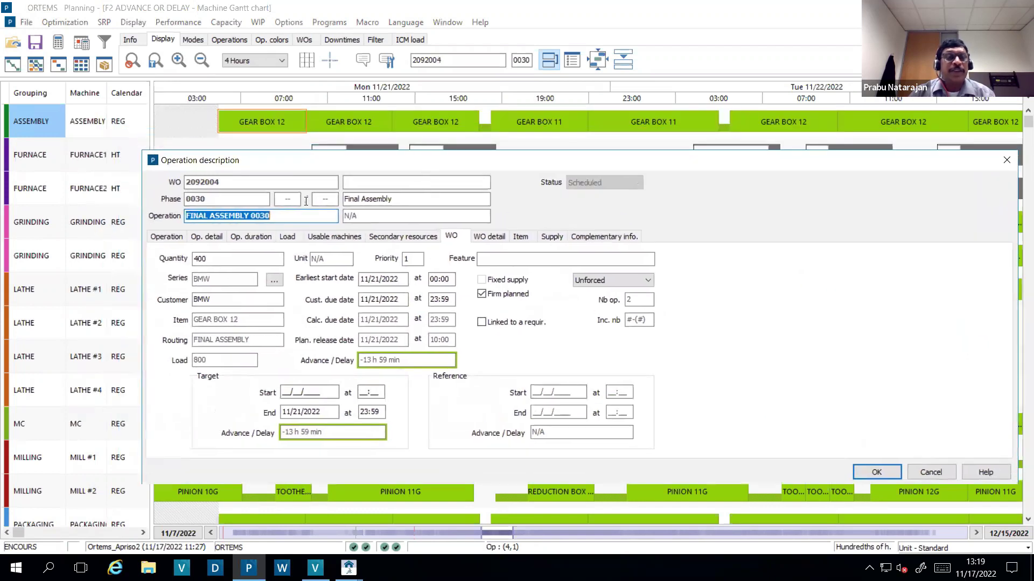
left_click(230, 182)
double_click(197, 185)
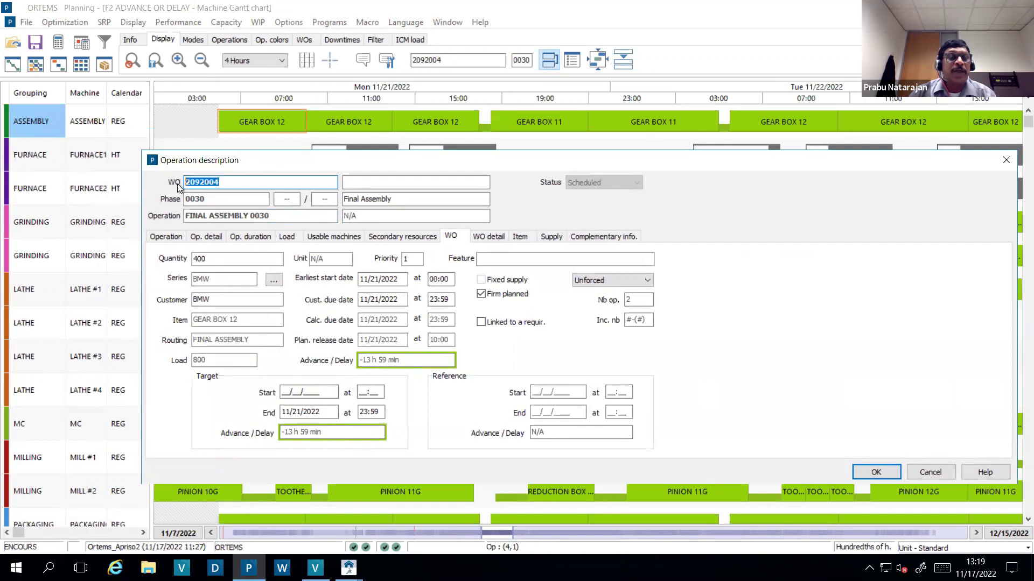
left_click_drag(777, 164, 710, 164)
left_click(942, 162)
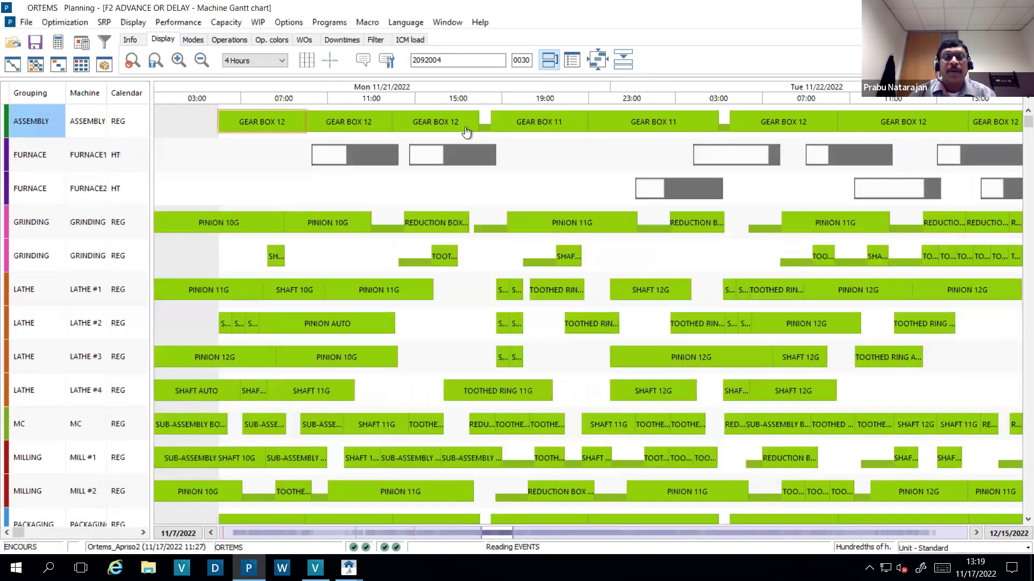
double_click(340, 119)
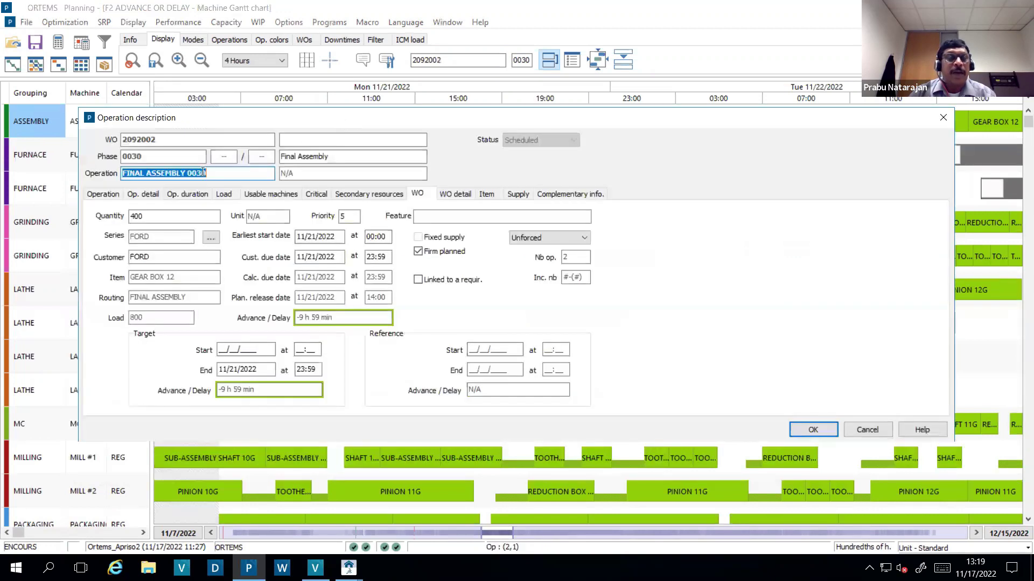
left_click(944, 123)
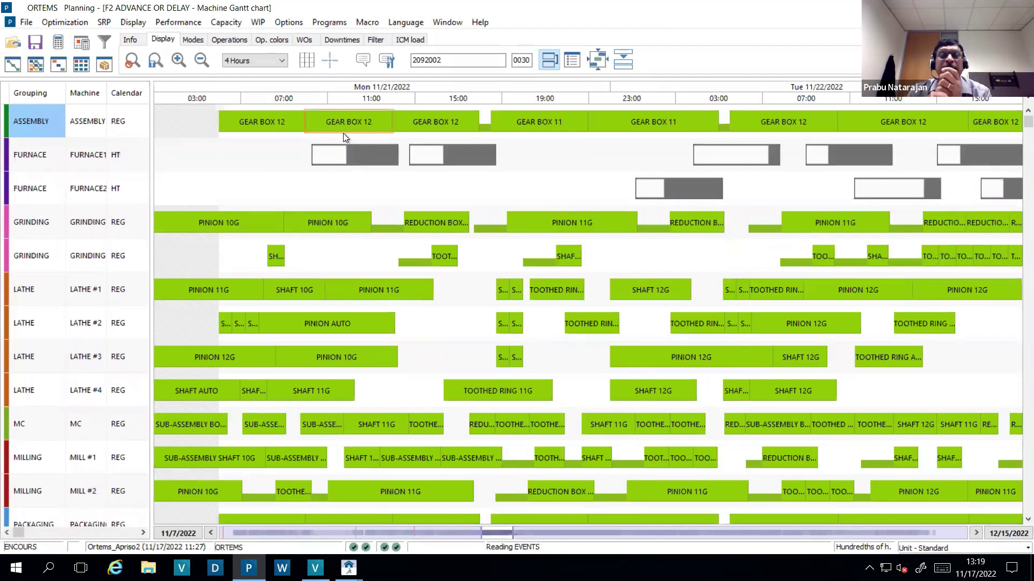
- Move the GEAR BOX 11 assembly earlier to 11:00 on 11/21
right_click(515, 123)
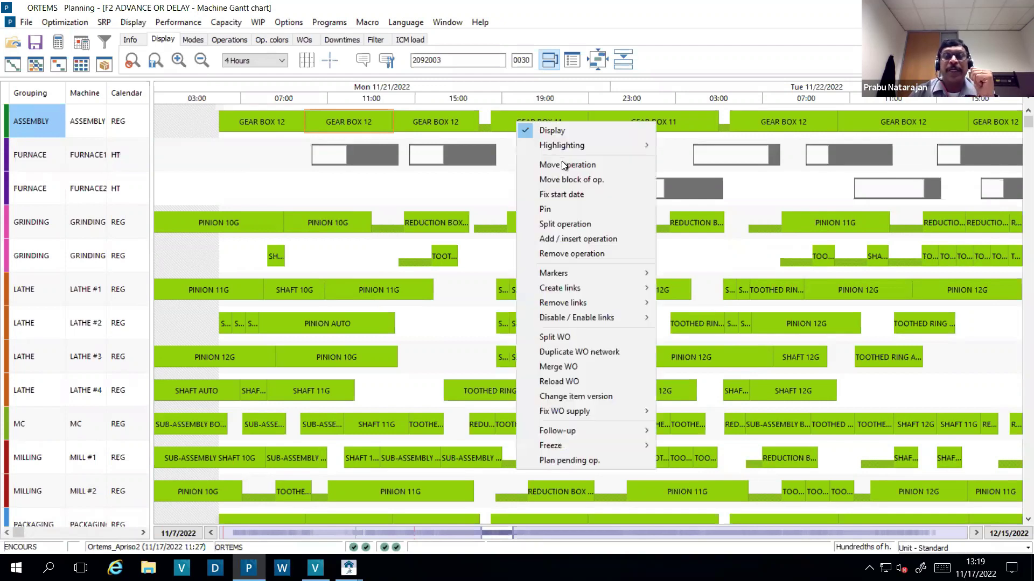
left_click(563, 164)
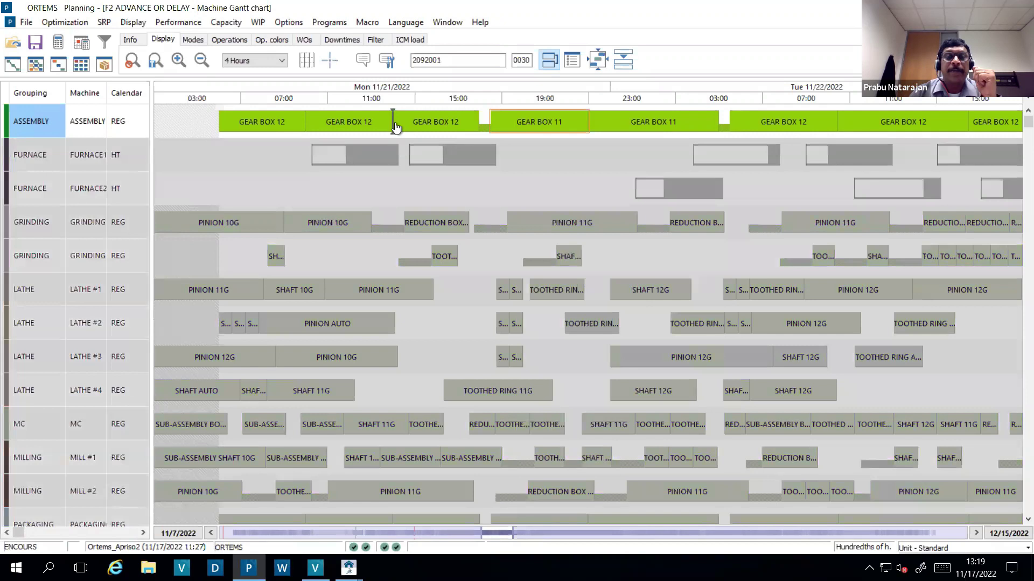
left_click(456, 210)
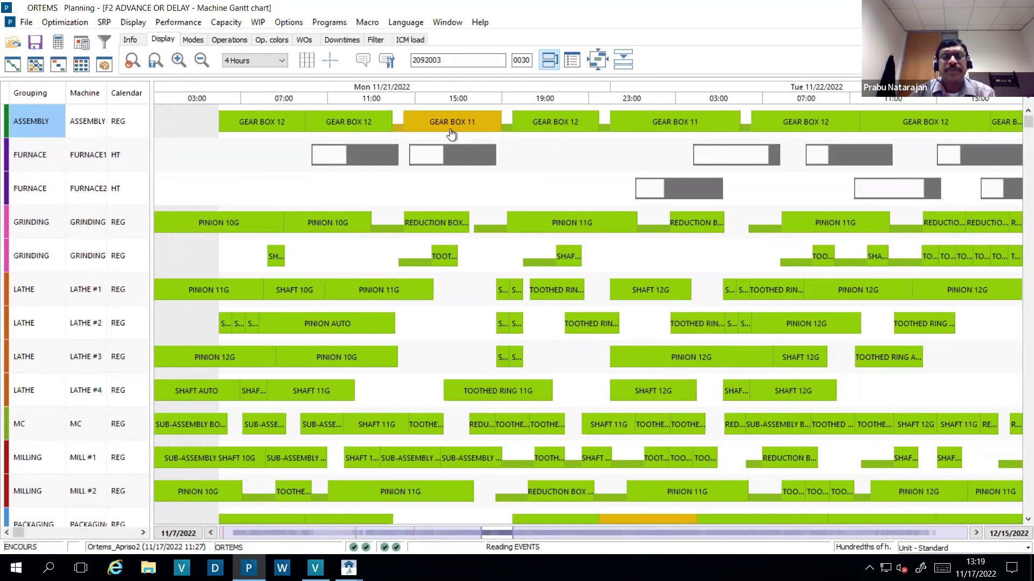
- Reschedule the plan from 11/21/2022 at 09:00, then view the F3 inventory check chart
right_click(451, 134)
left_click(64, 24)
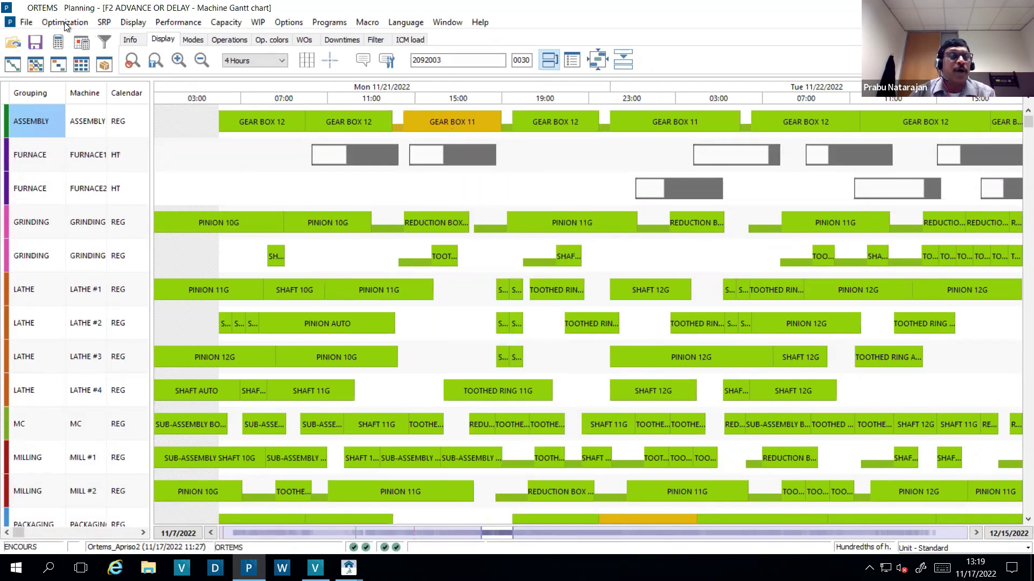
left_click(64, 24)
left_click(70, 73)
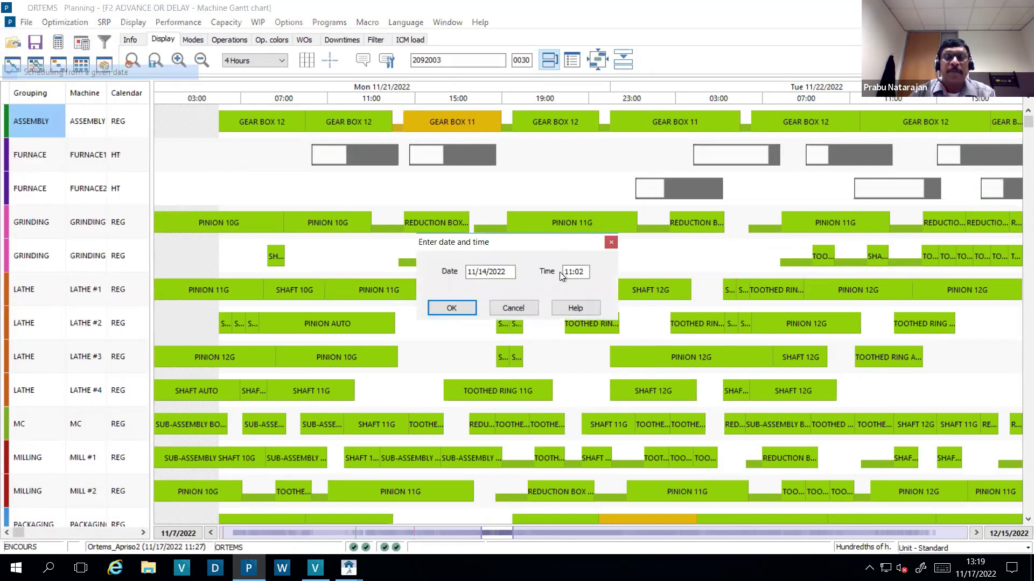
double_click(512, 276)
type("11/21/2022")
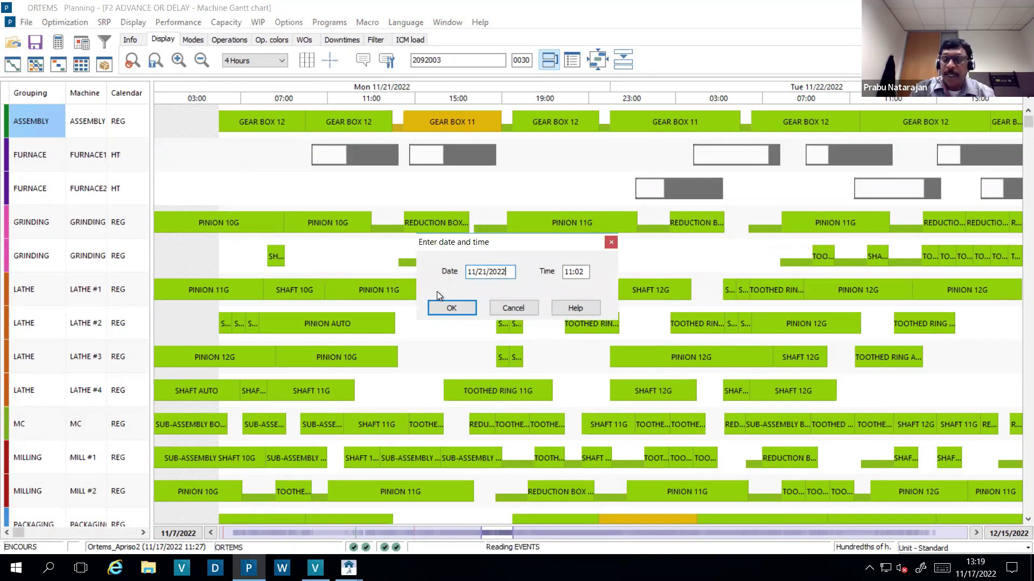
key("Tab")
type("0900")
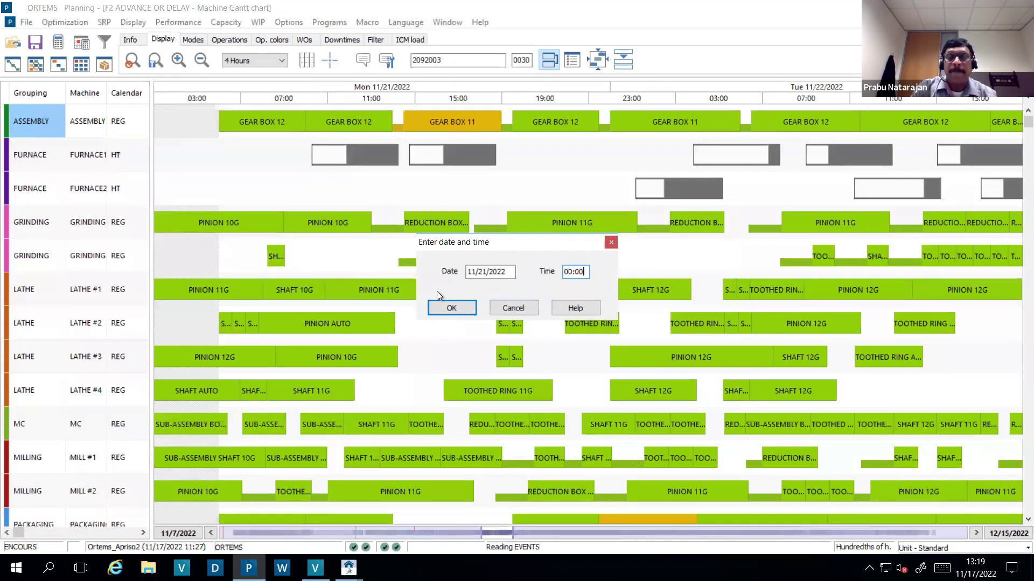
key("Return")
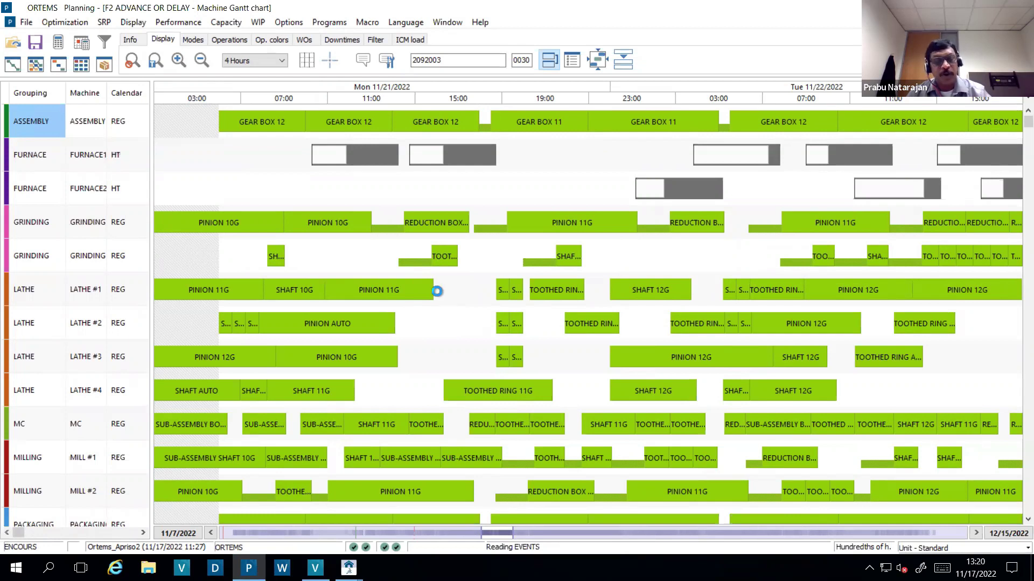
key("F3")
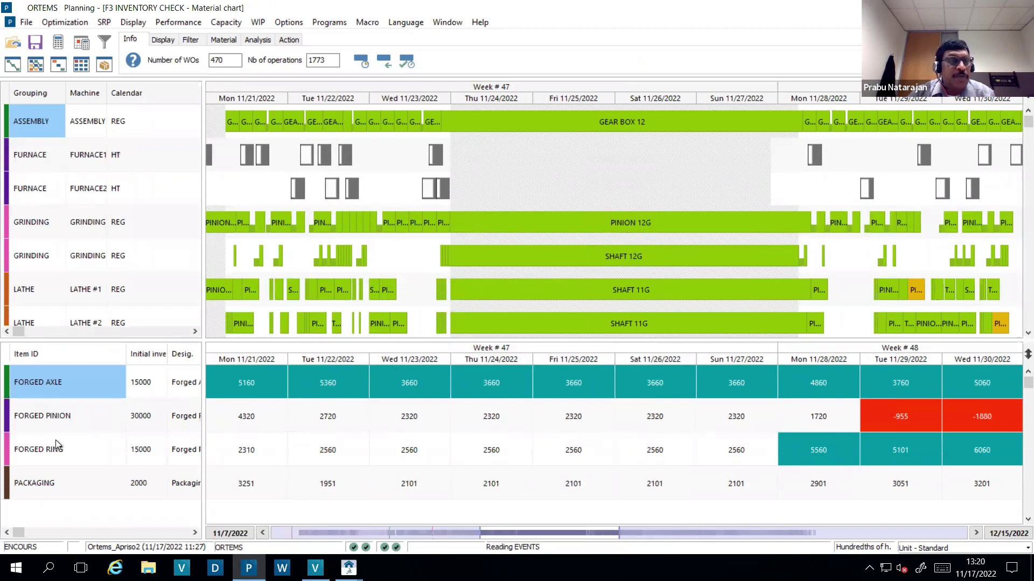
- Trace the −955 FORGED PINION shortage on 11/29: start stock 1720, input 2000, output 4675
left_click(227, 40)
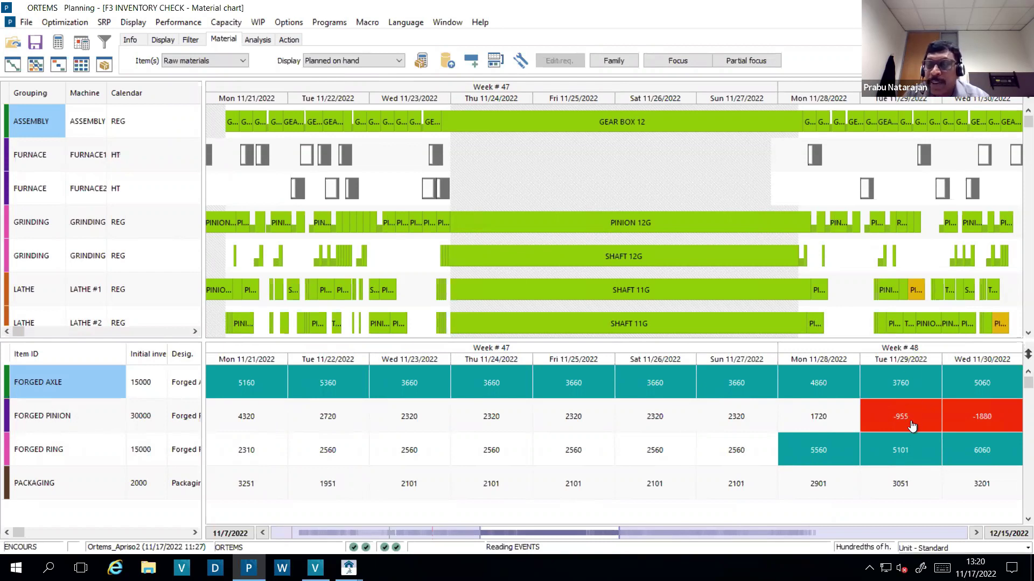
left_click(976, 533)
left_click(975, 534)
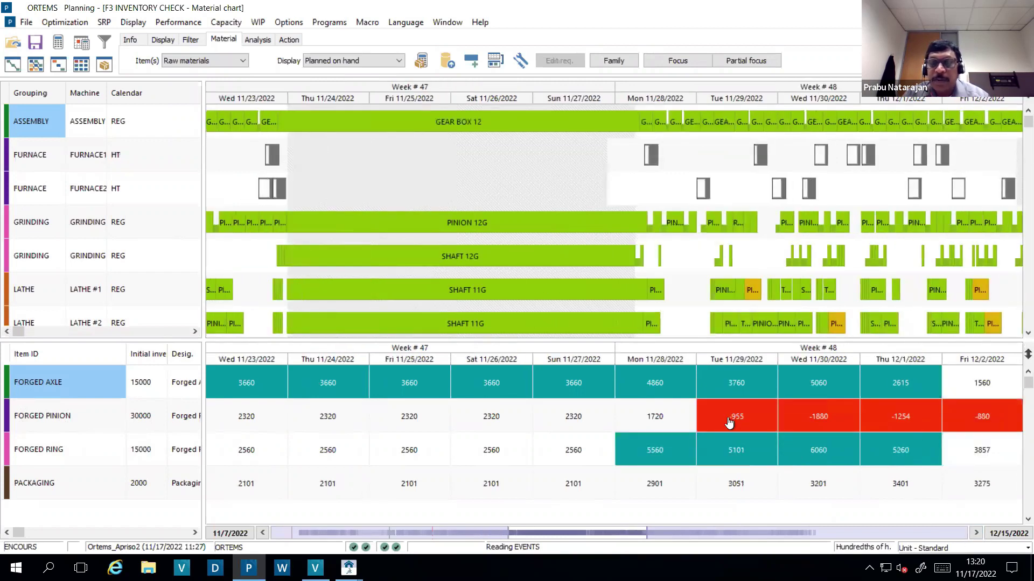
double_click(726, 414)
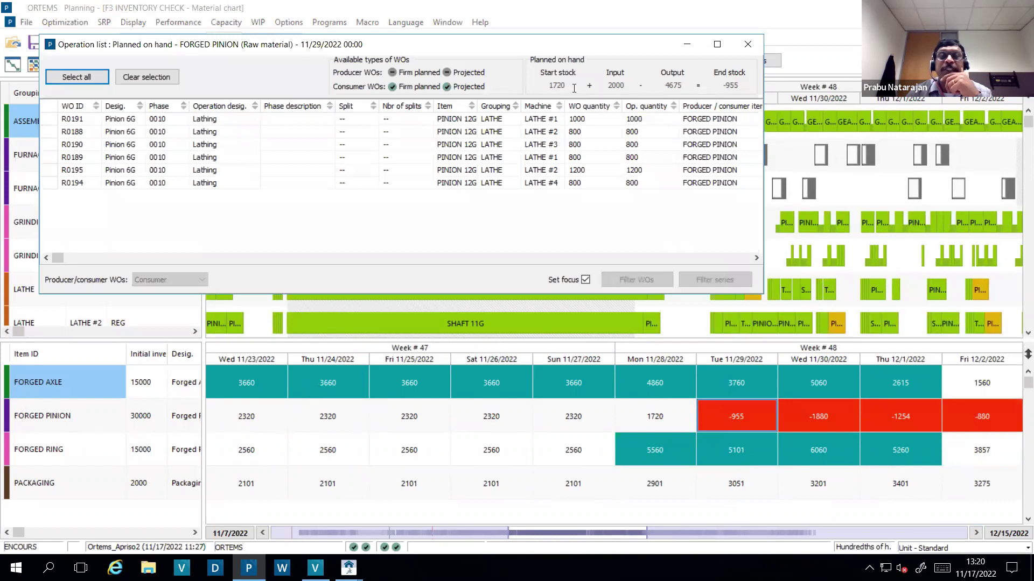
left_click_drag(572, 88, 542, 88)
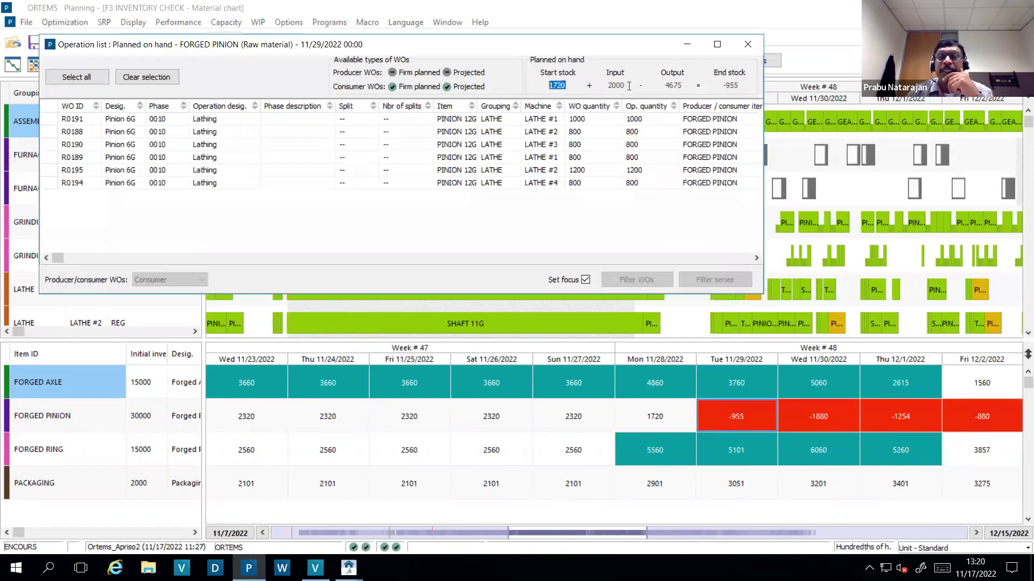
left_click_drag(629, 86, 608, 86)
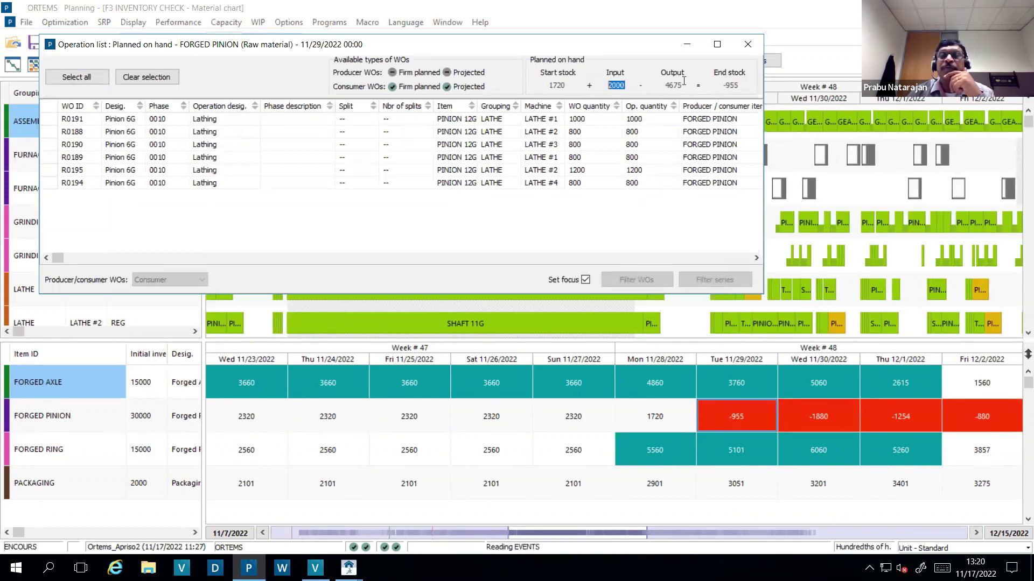
left_click_drag(684, 85, 665, 86)
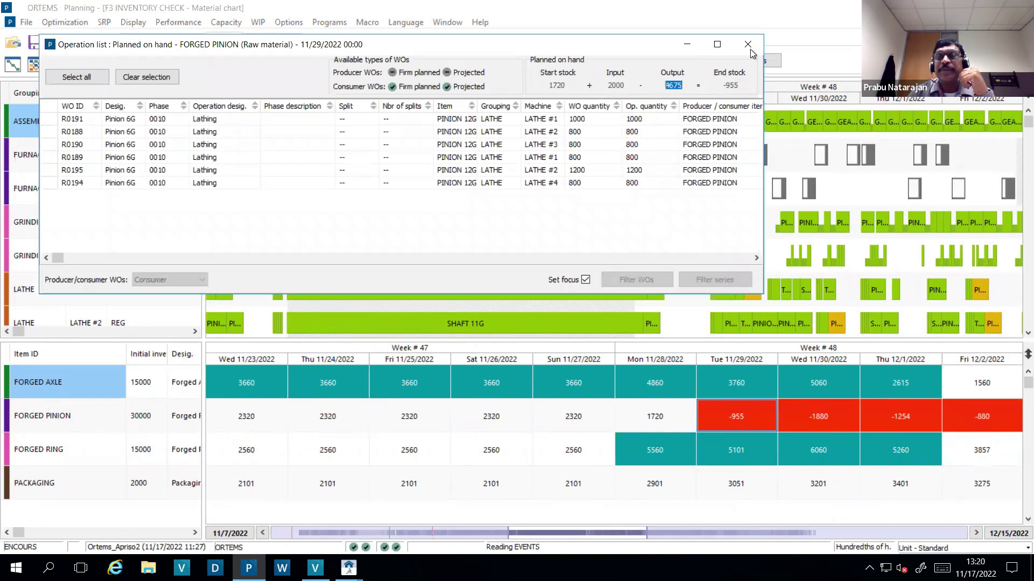
left_click(748, 45)
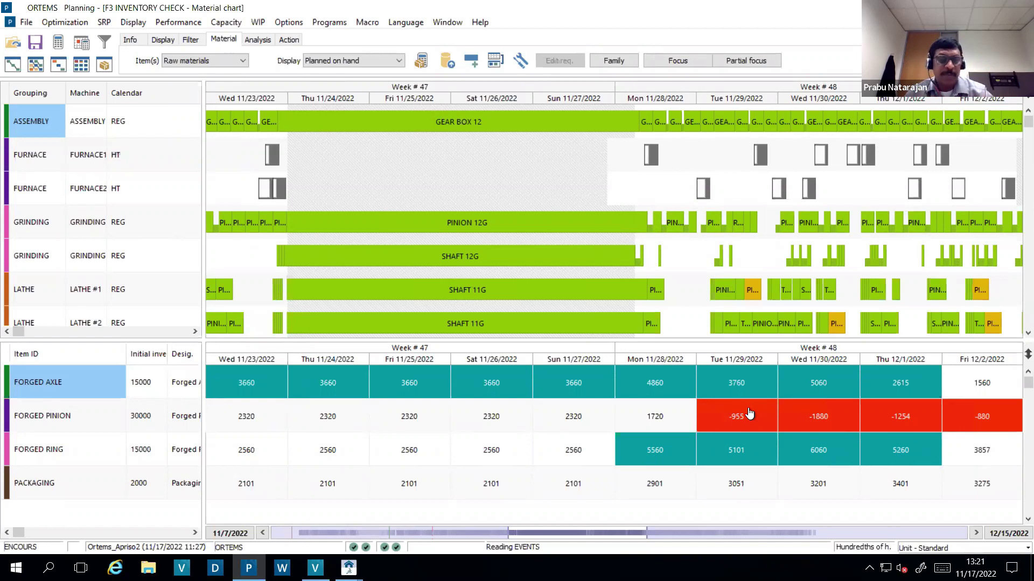
key("F4")
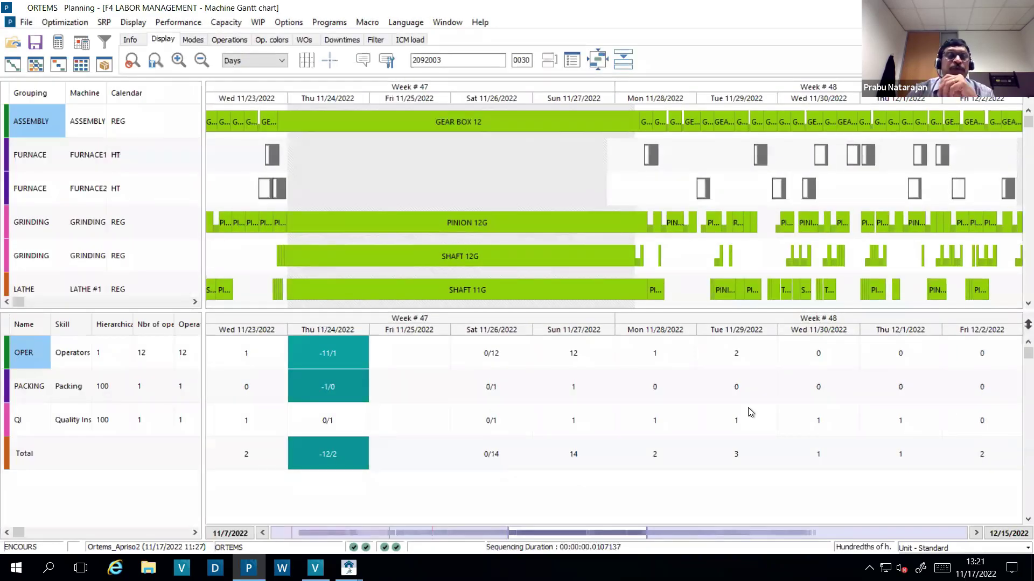
- Show labor load by skill and scroll the labor chart from Mon 11/21 through week 49
left_click(69, 362)
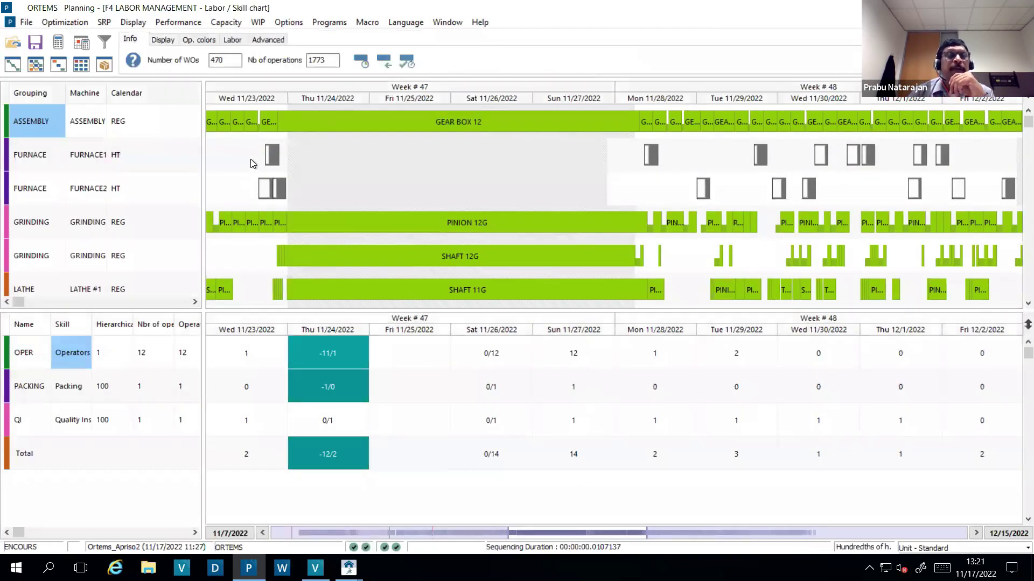
left_click(235, 42)
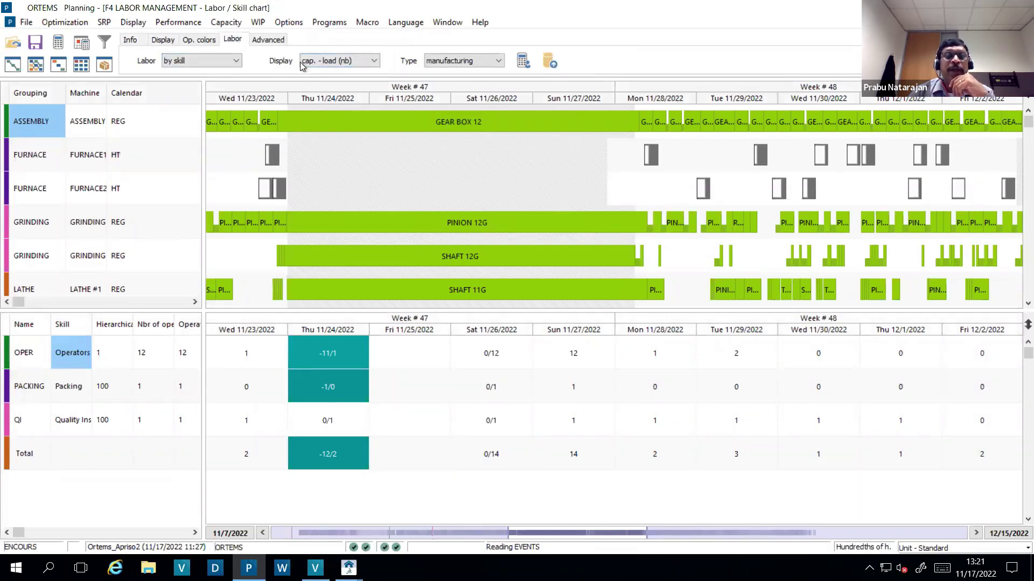
left_click(264, 534)
left_click(264, 534)
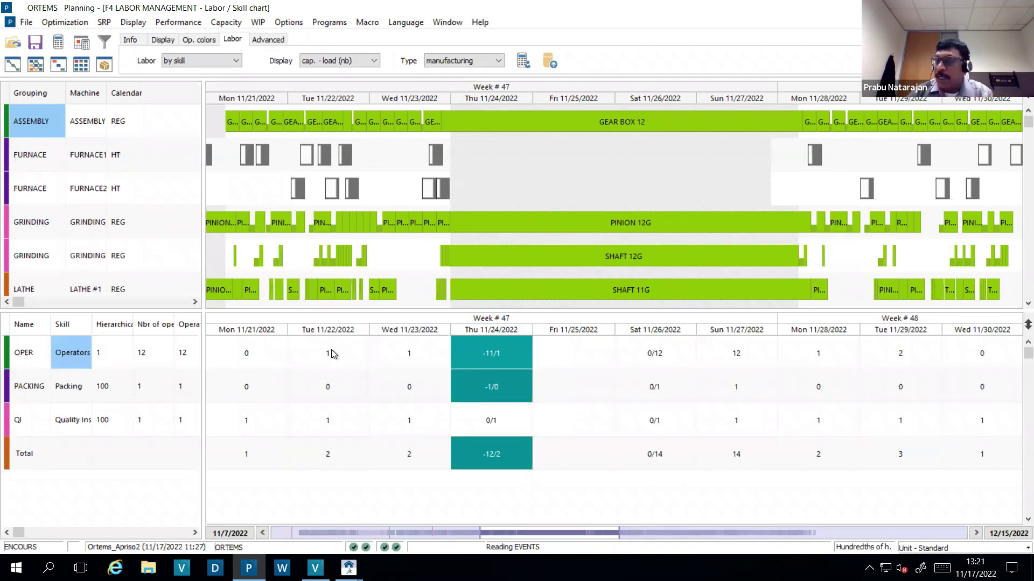
left_click(790, 535)
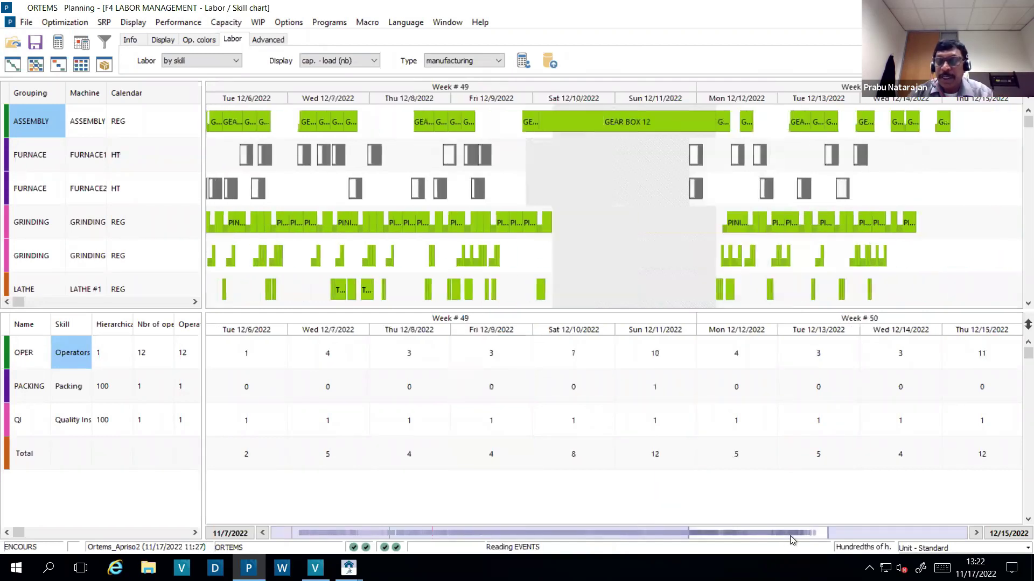
left_click_drag(803, 535, 647, 534)
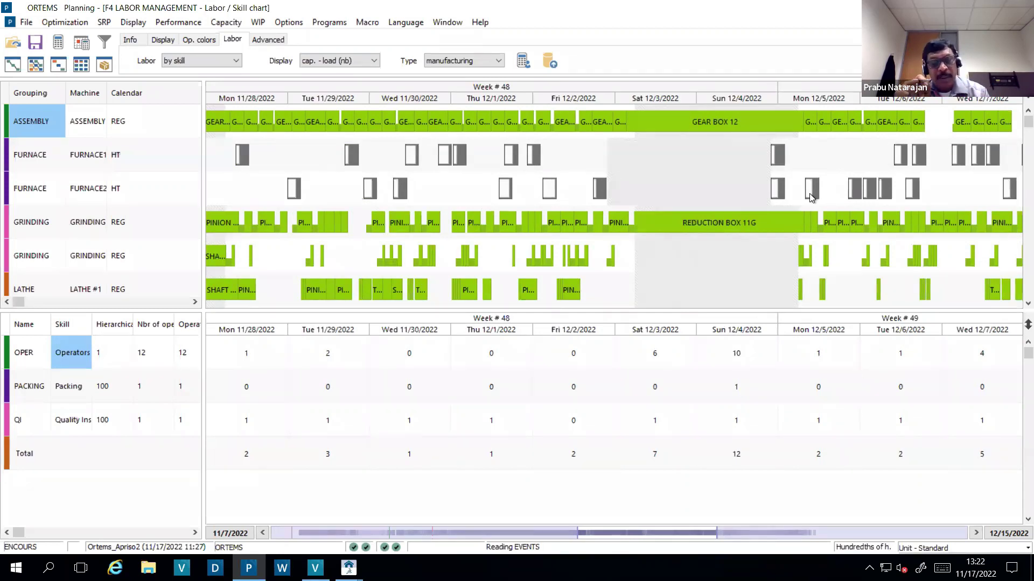
key("F5")
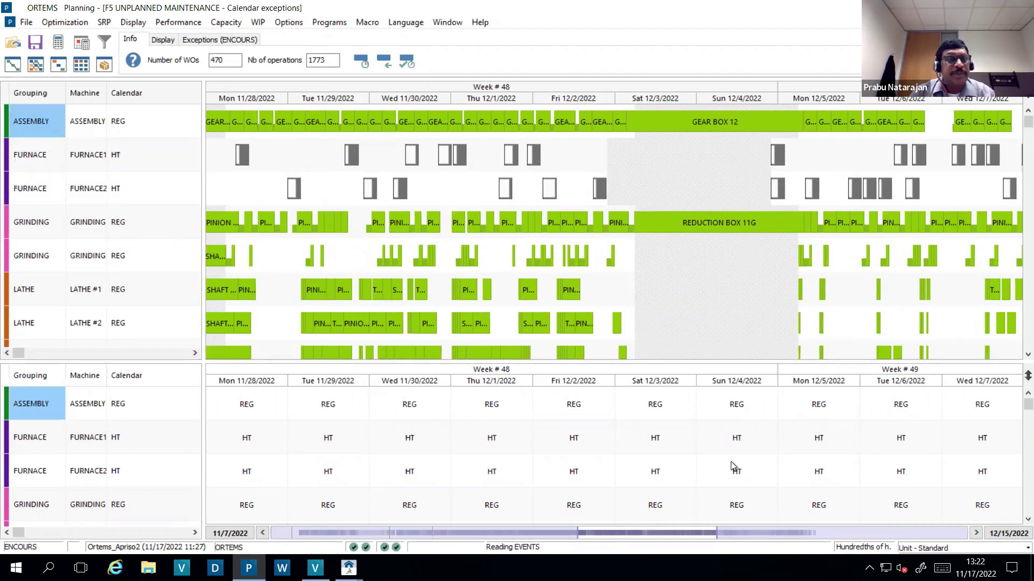
- Enlarge the calendar pane and scroll the grids to show more machine rows
left_click_drag(539, 366, 532, 289)
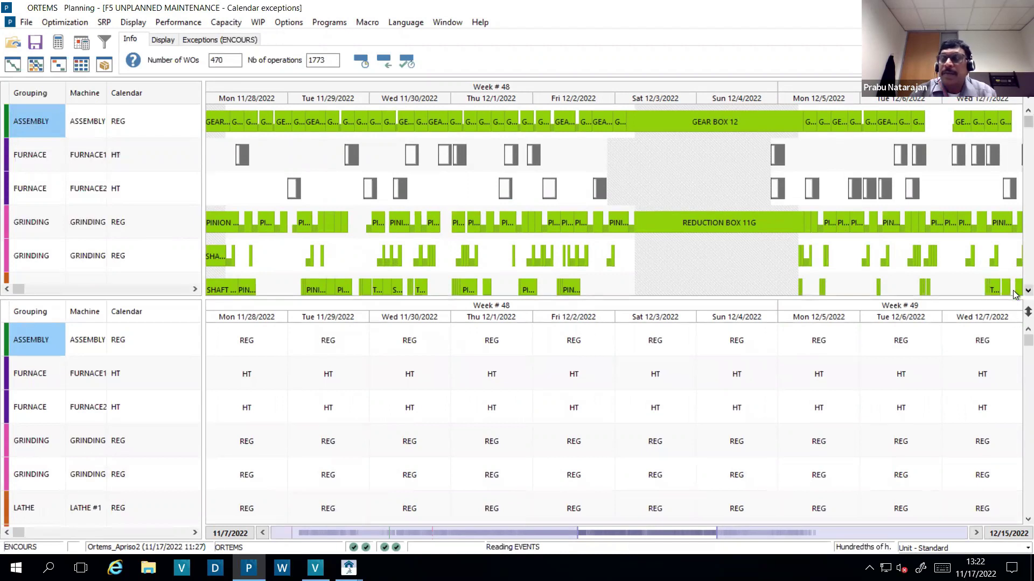
scroll(1014, 295, "down", 2)
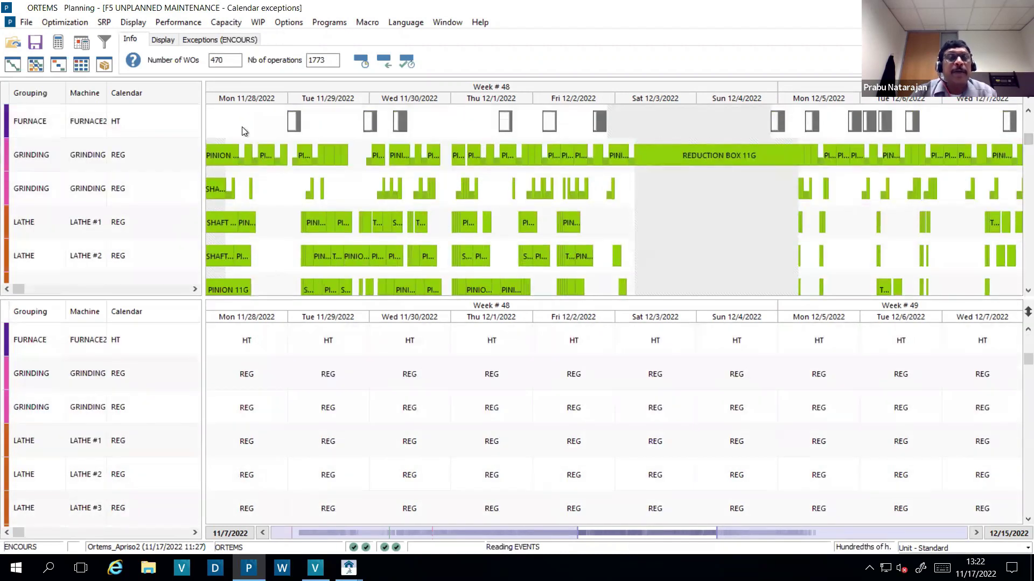
left_click(263, 534)
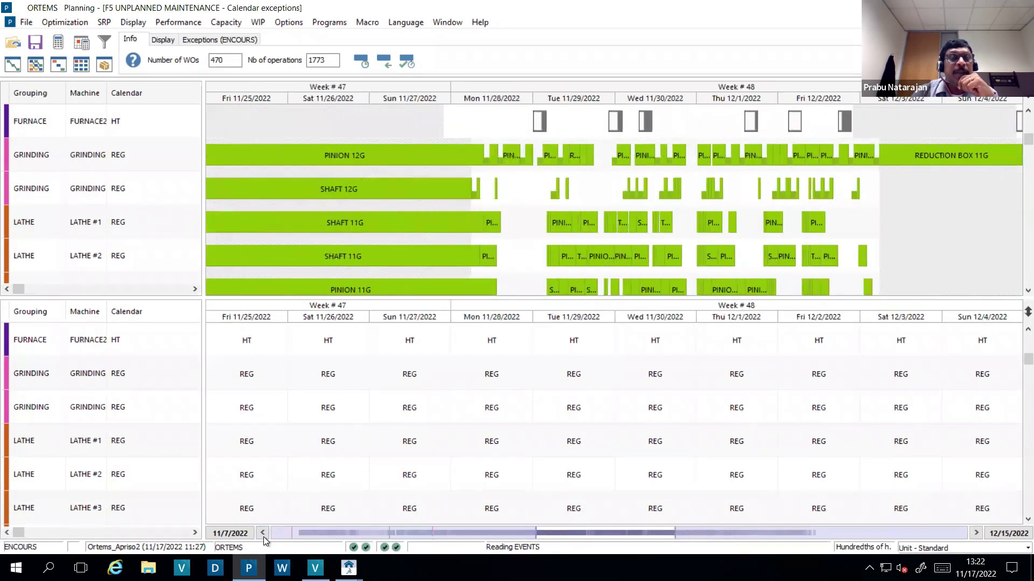
left_click(264, 534)
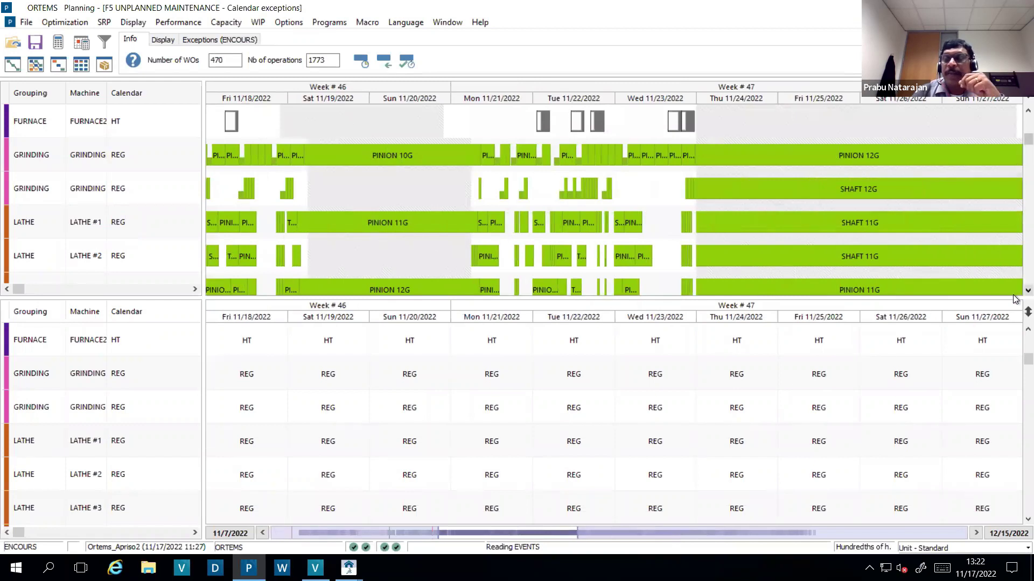
scroll(405, 532, "down", 1)
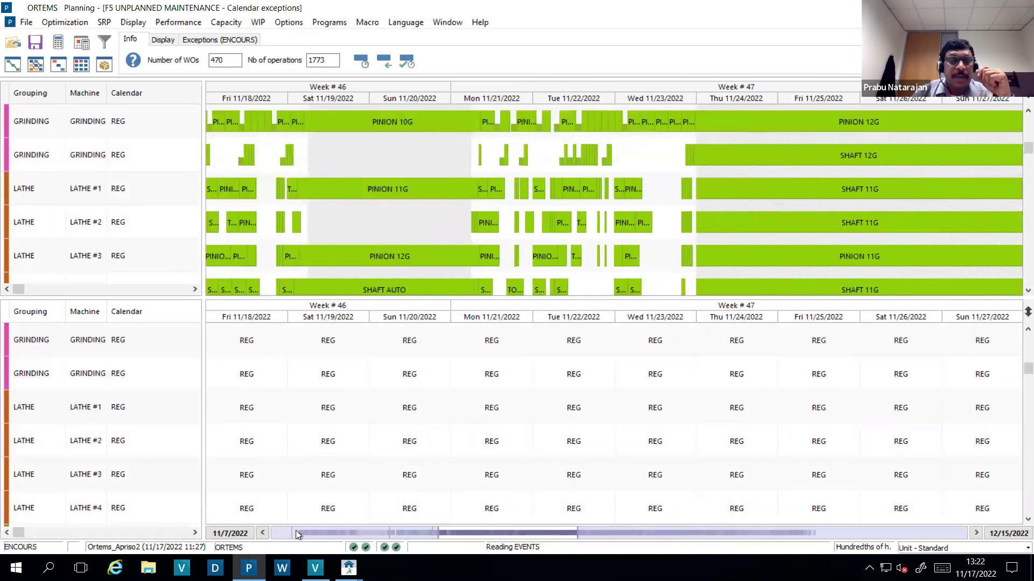
- Advance the timelines to start on Mon 11/21 and select LATHE #2's Mon 11/21 cell
left_click(976, 534)
left_click(976, 534)
left_click(976, 533)
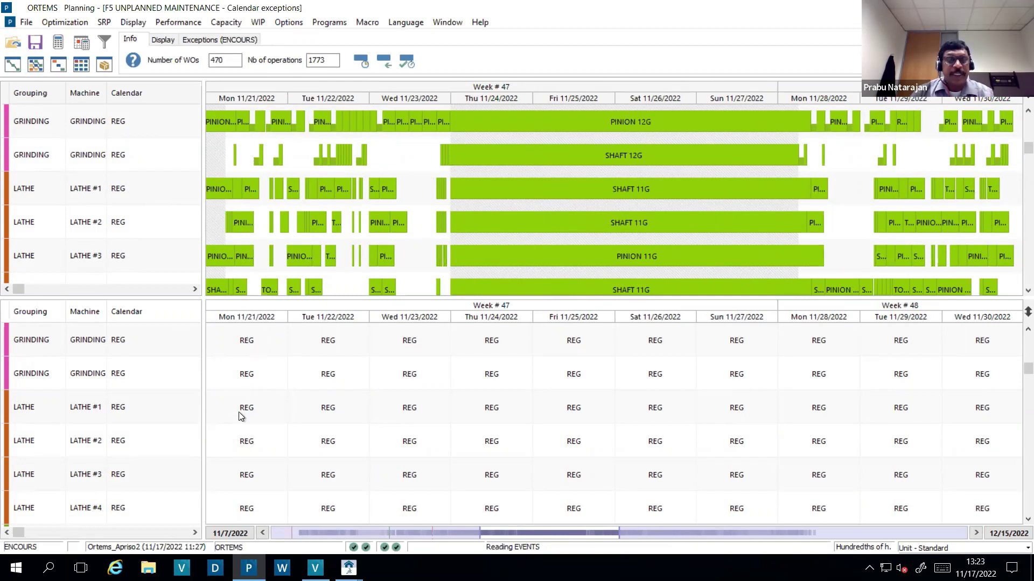
left_click(95, 374)
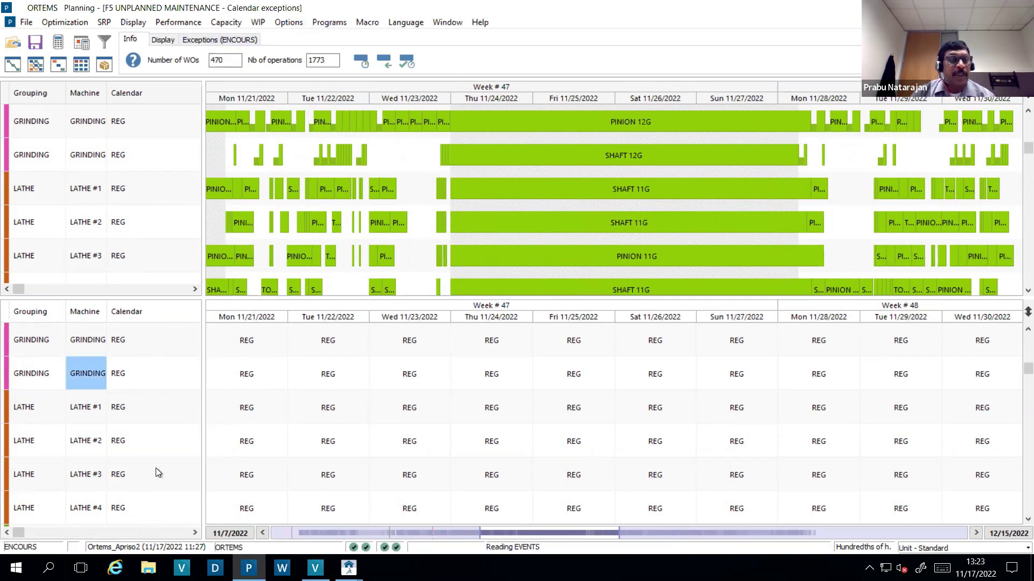
left_click(247, 445)
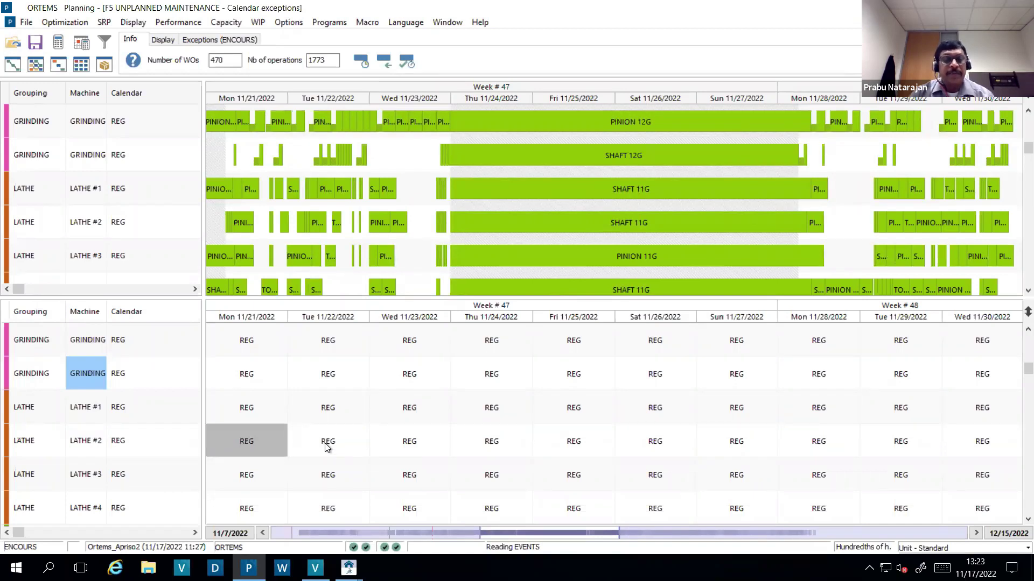
- Create a 'Downtime Unplanned' calendar exception on LATHE #2's selected days, Mon–Wed 11/21–11/23
left_click(345, 446, "shift")
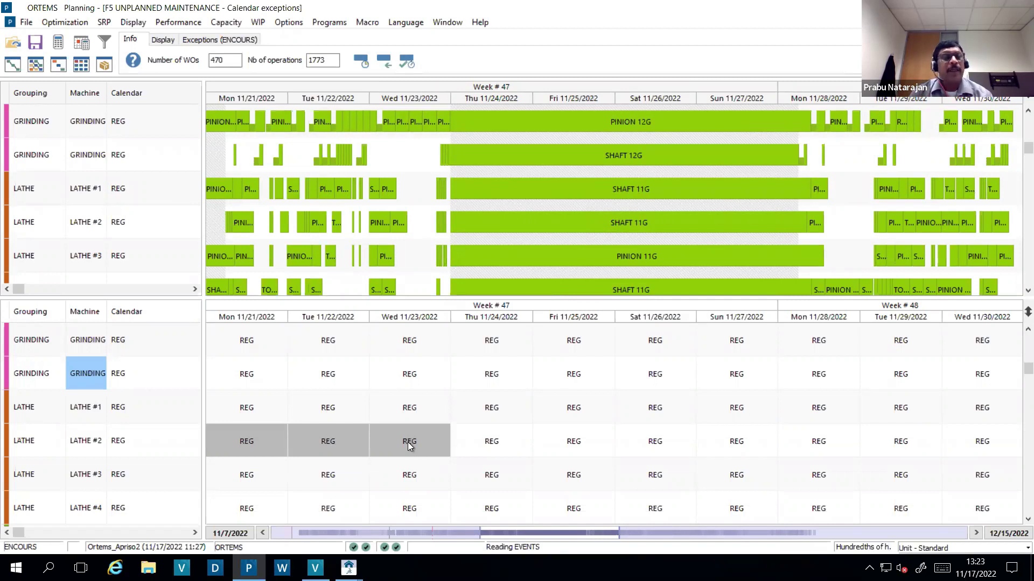
left_click(215, 40)
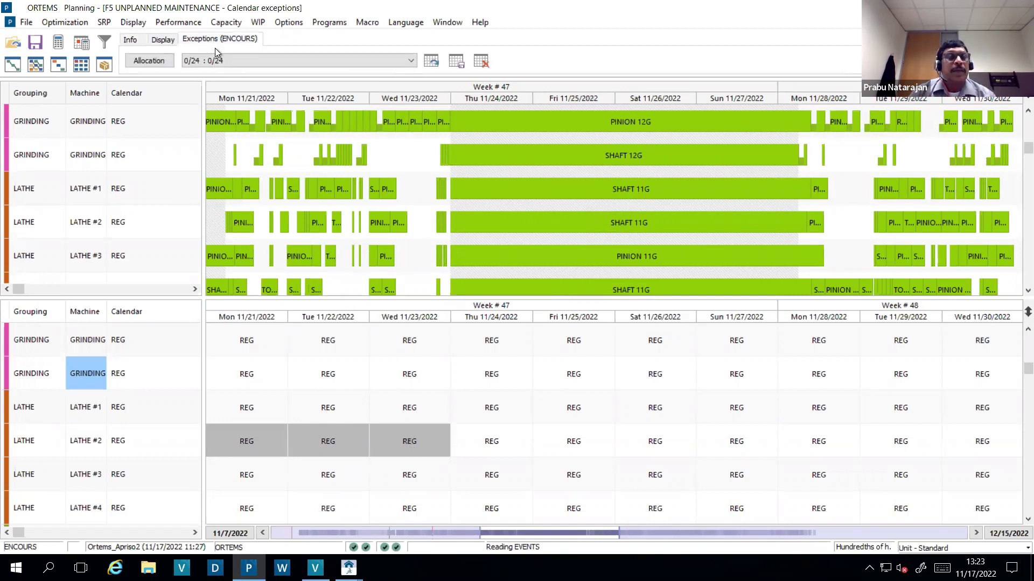
left_click(160, 63)
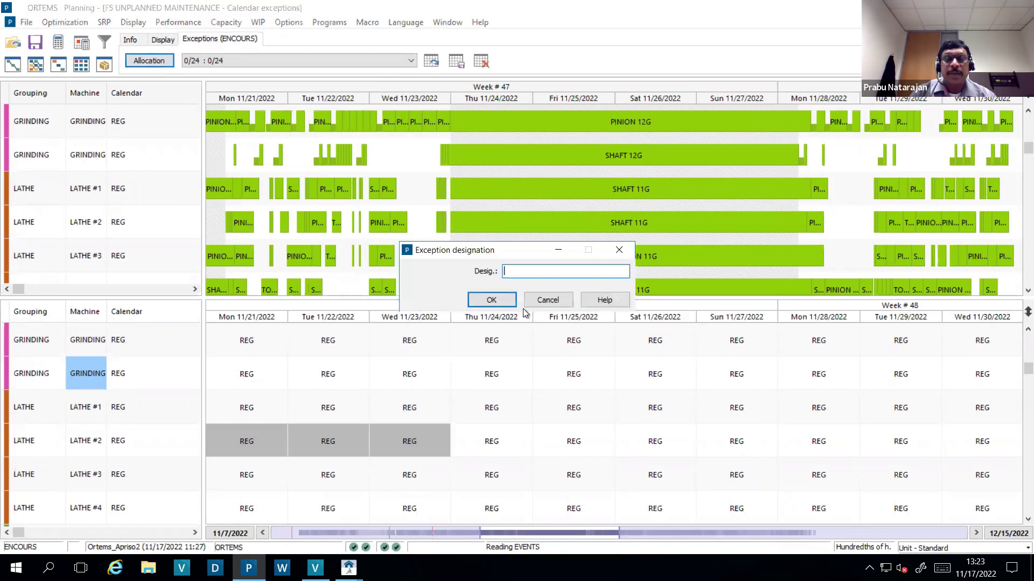
type("Downt")
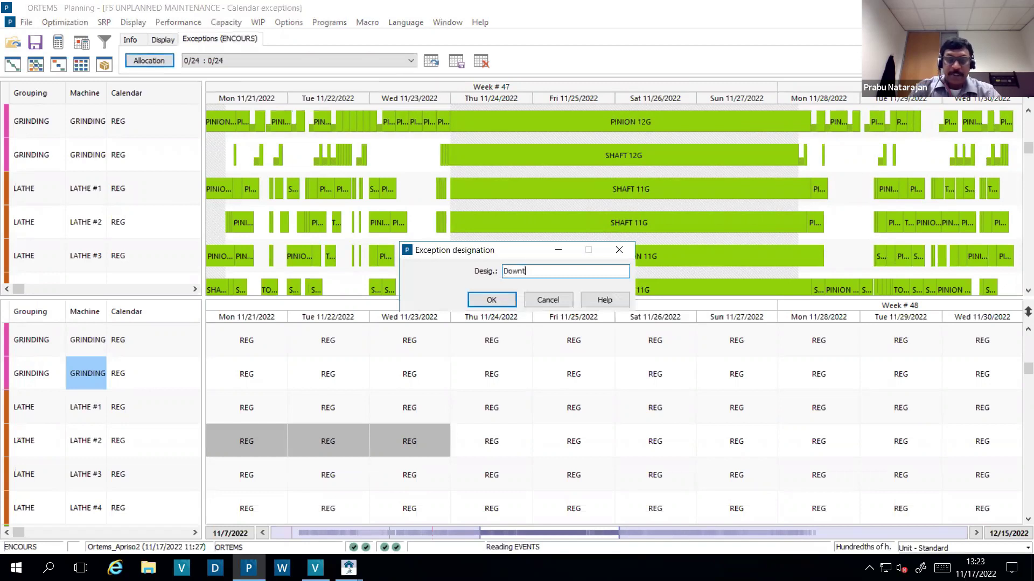
type("ime ")
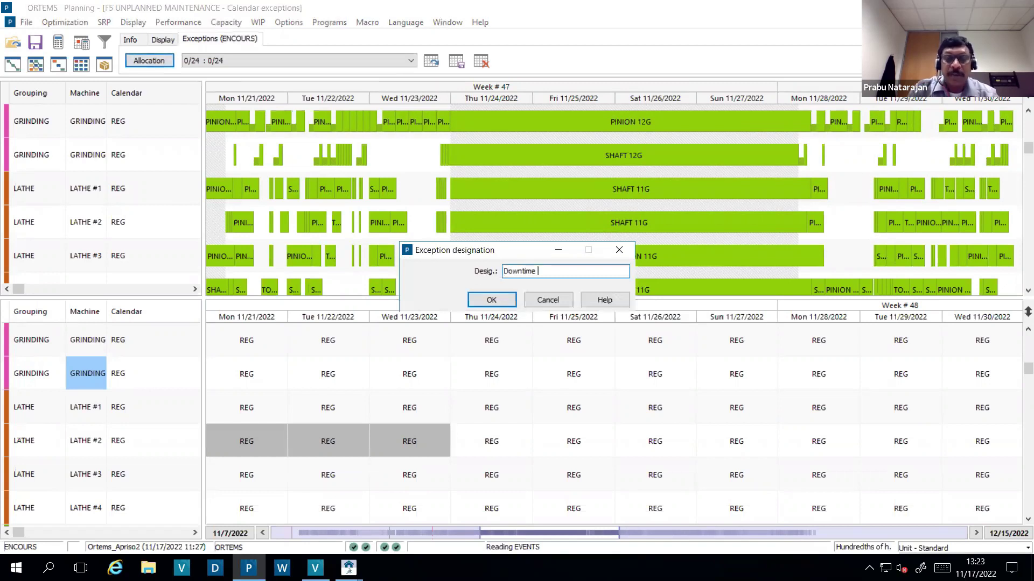
type("Unplanned")
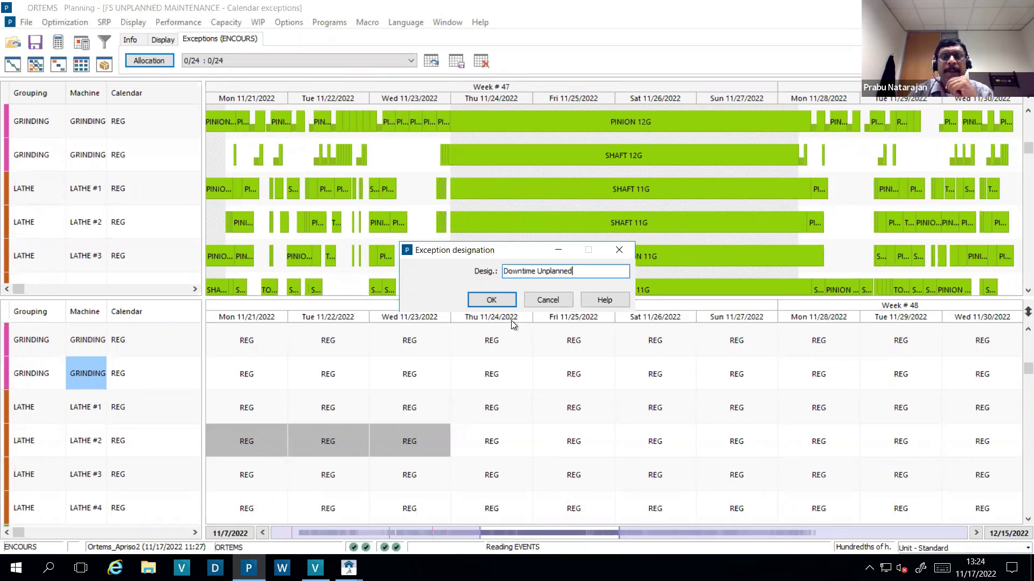
left_click(496, 304)
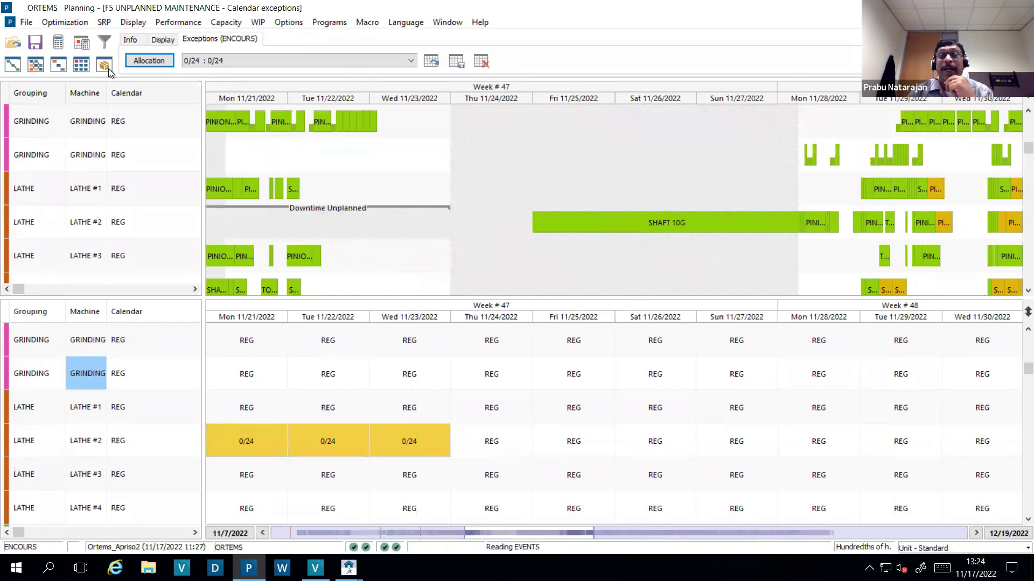
- Save the current plan as a simulation named 'Simulation 1'
left_click(23, 24)
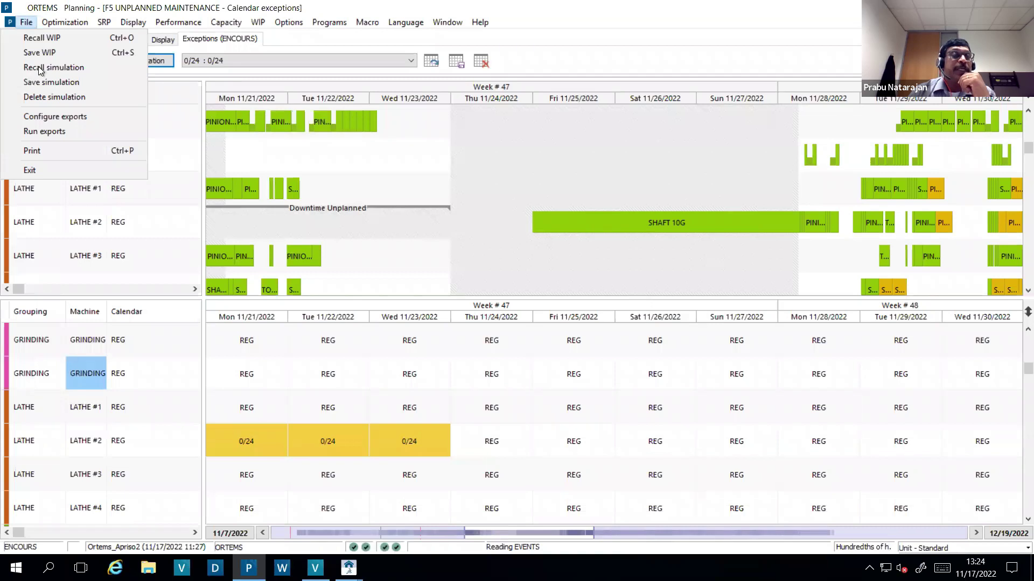
left_click(75, 82)
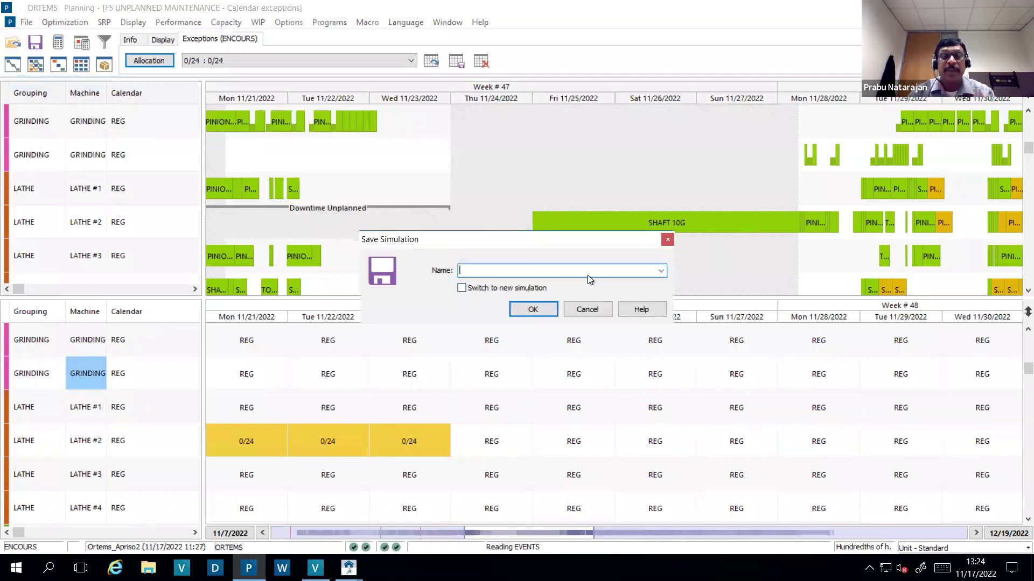
type("Simulatin 1")
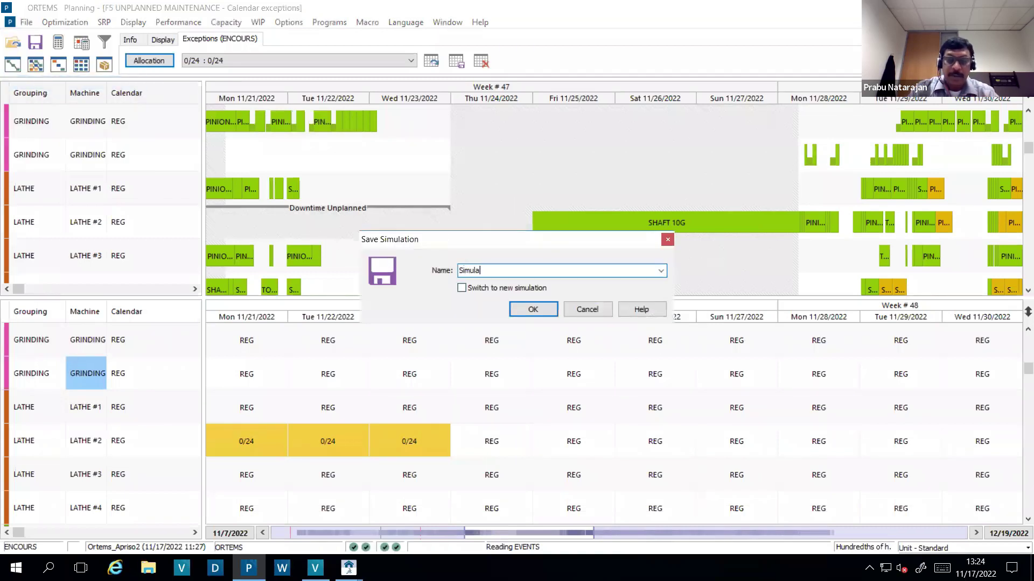
key("BackSpace")
key("BackSpace")
key("BackSpace")
type("on 1")
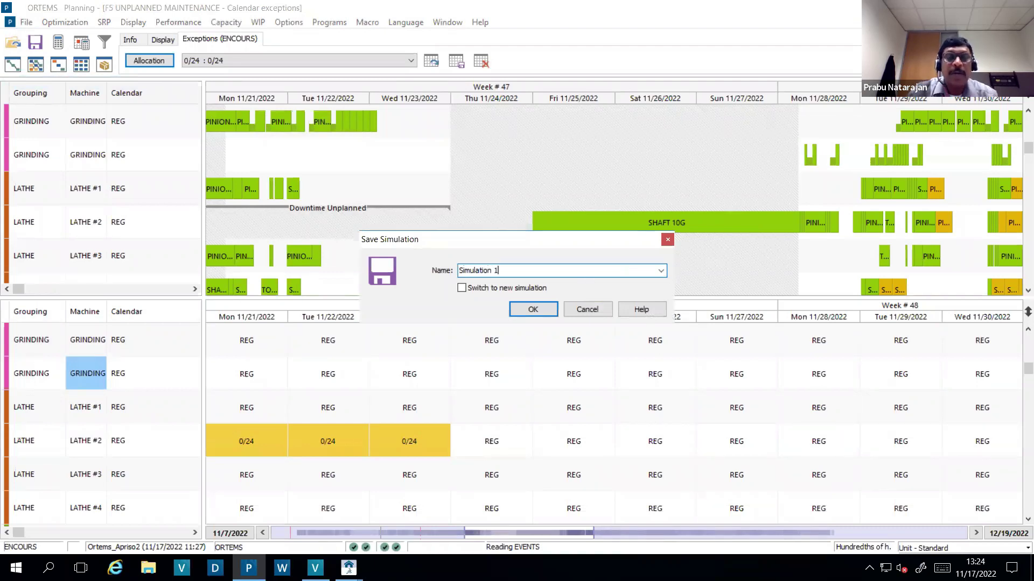
left_click(540, 305)
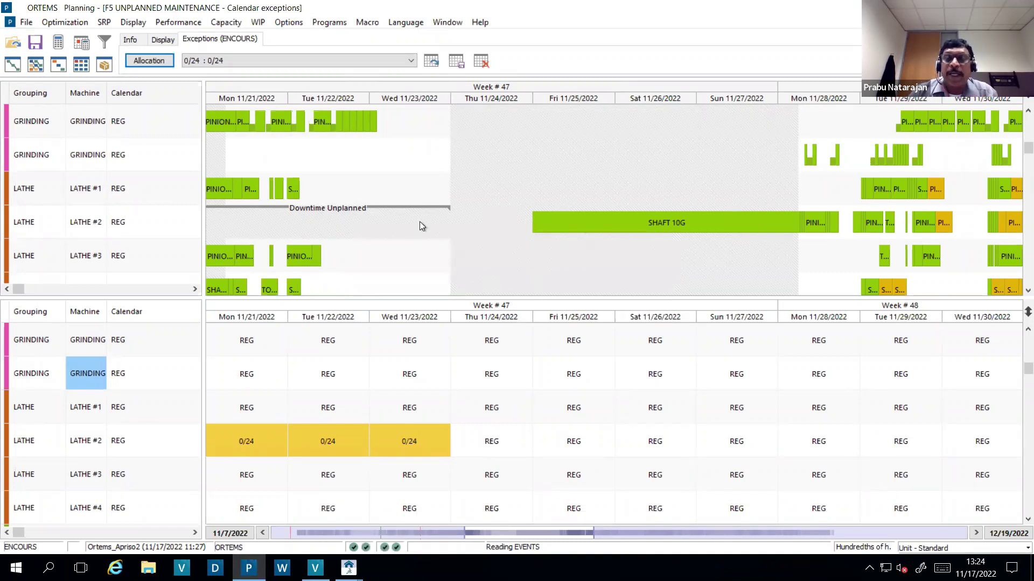
left_click(807, 224)
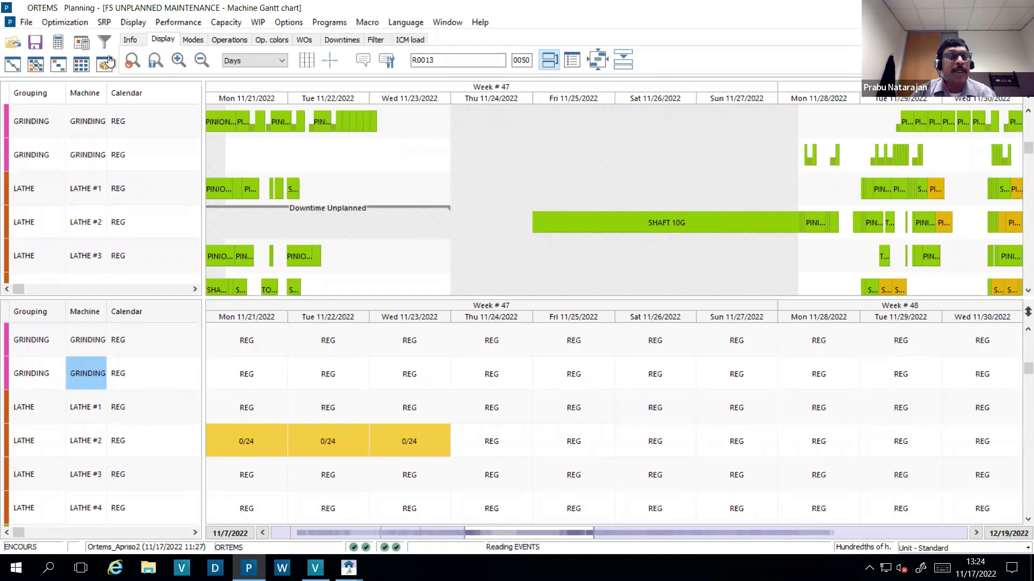
- Run scheduling from a given date with Date 11/21/2022 and Time 00:00
left_click(71, 22)
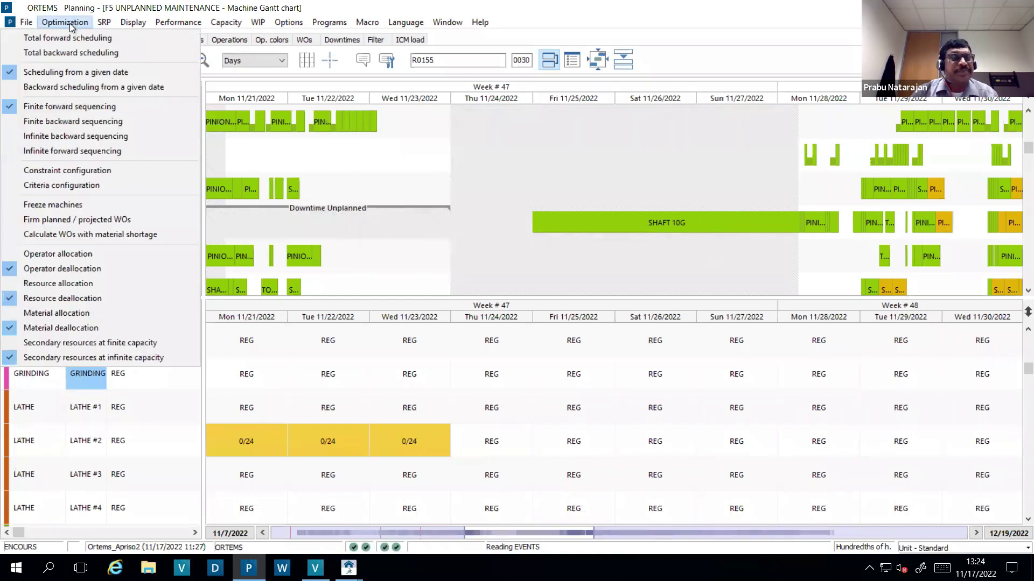
left_click(75, 72)
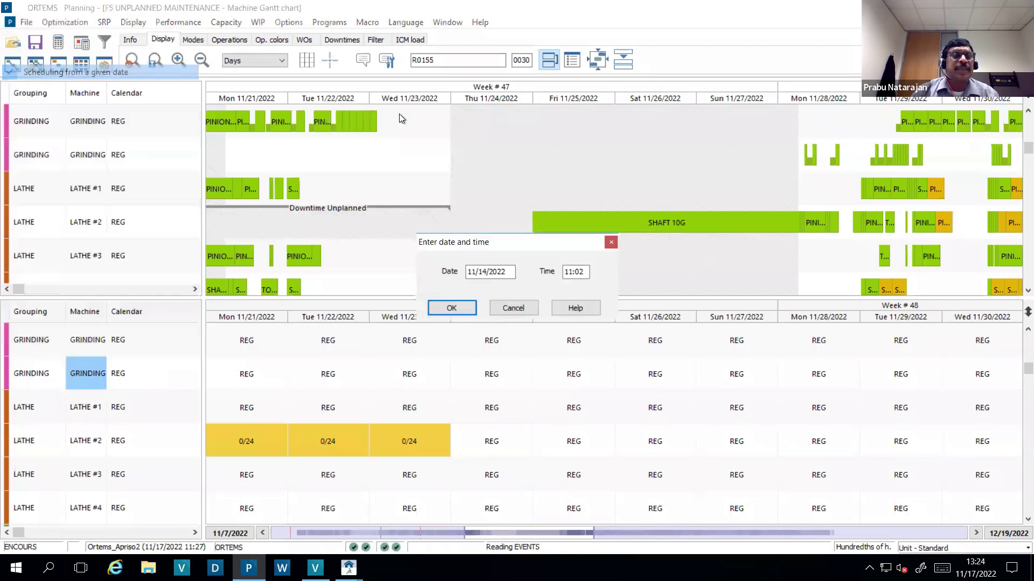
left_click(509, 273)
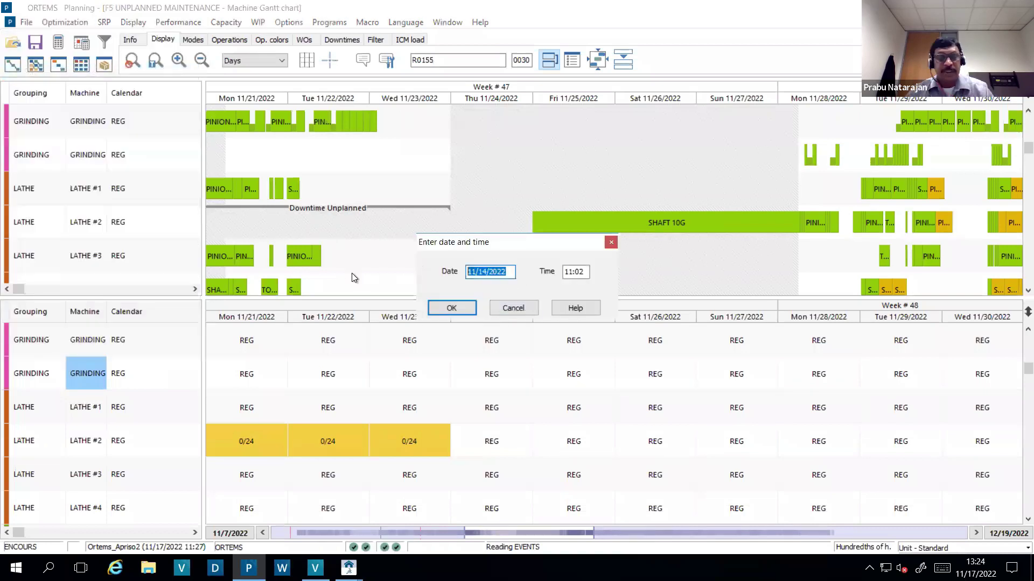
type("11/21/2")
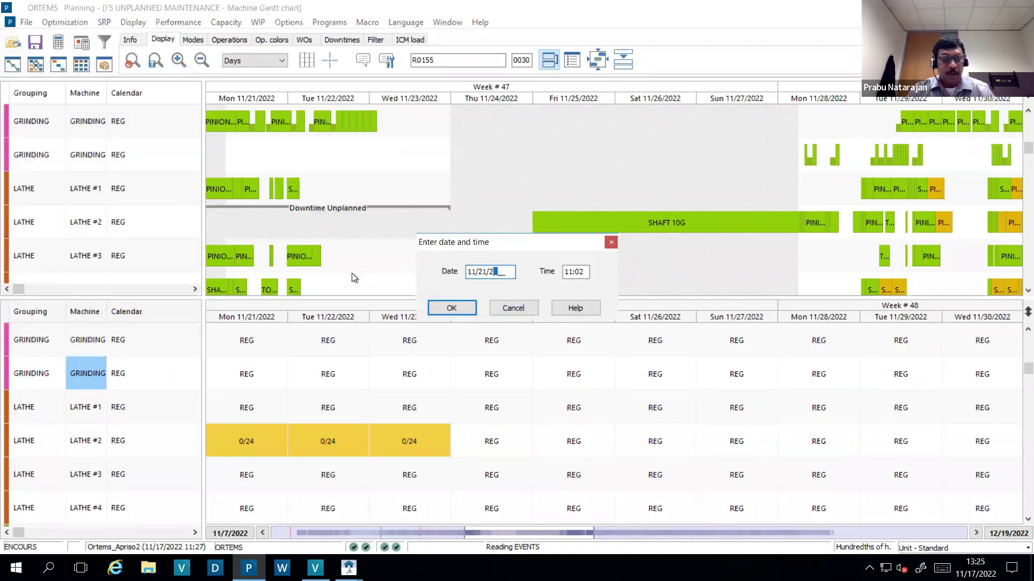
type("022")
key("Tab")
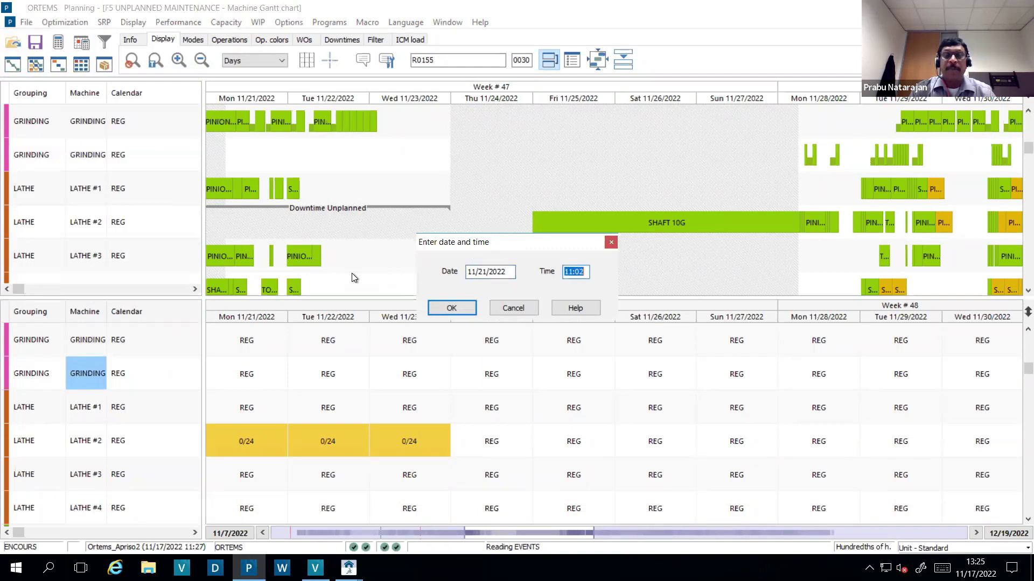
type("0000")
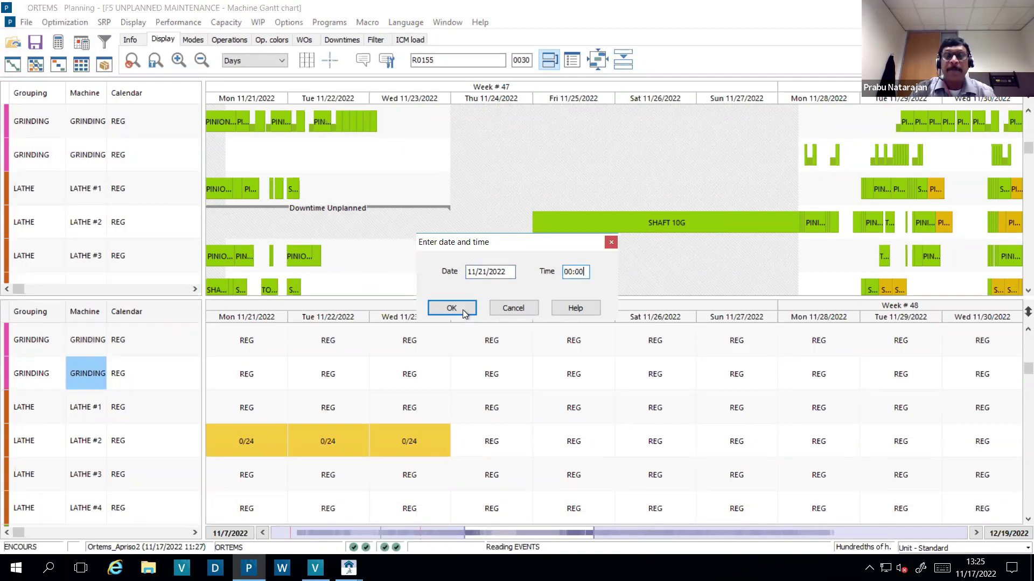
left_click(460, 308)
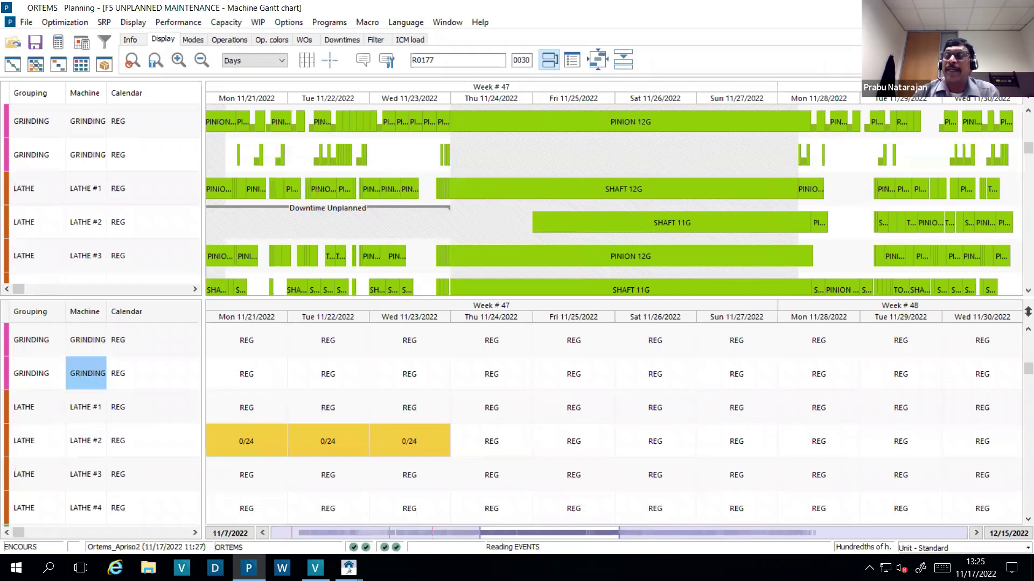
- Save the rescheduled plan as the simulation 'SIMULATION 2'
left_click(24, 22)
left_click(42, 81)
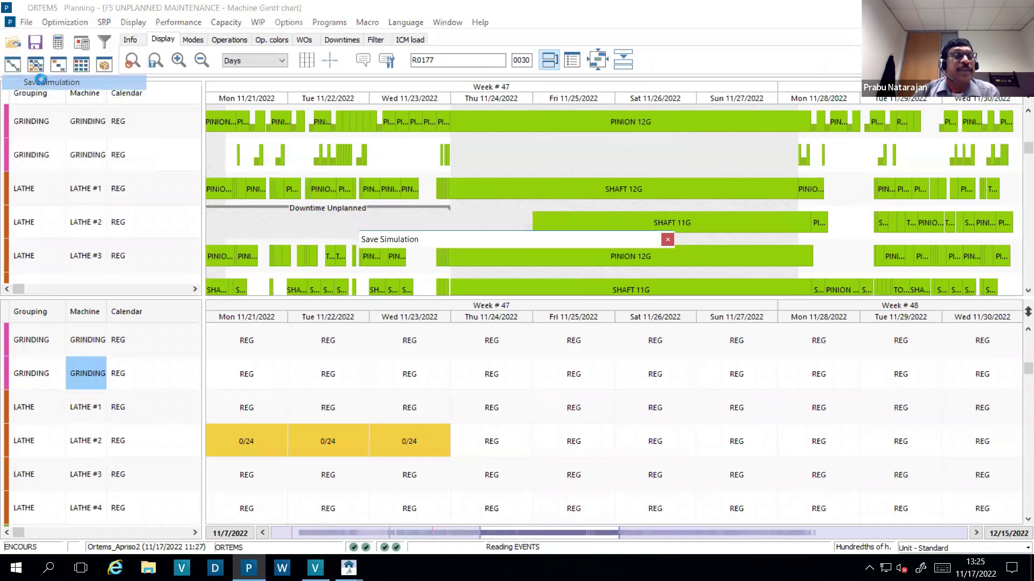
left_click(541, 270)
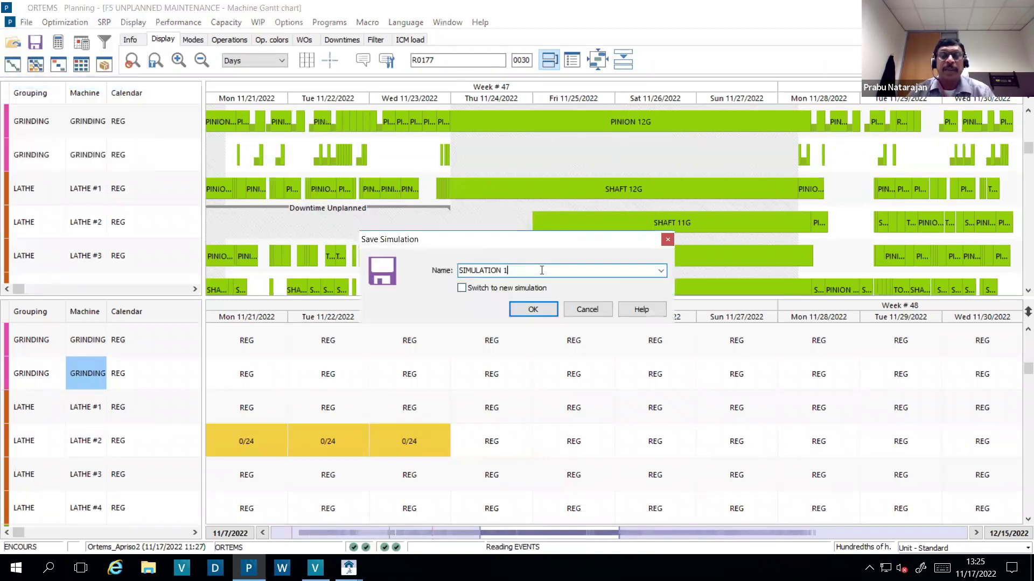
key("BackSpace")
type("2")
left_click(538, 311)
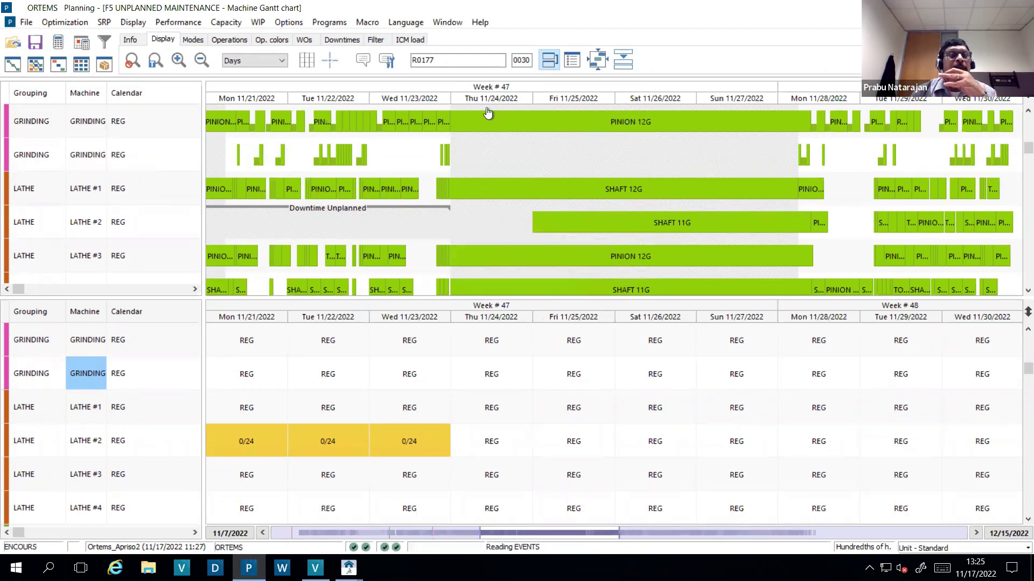
left_click(177, 22)
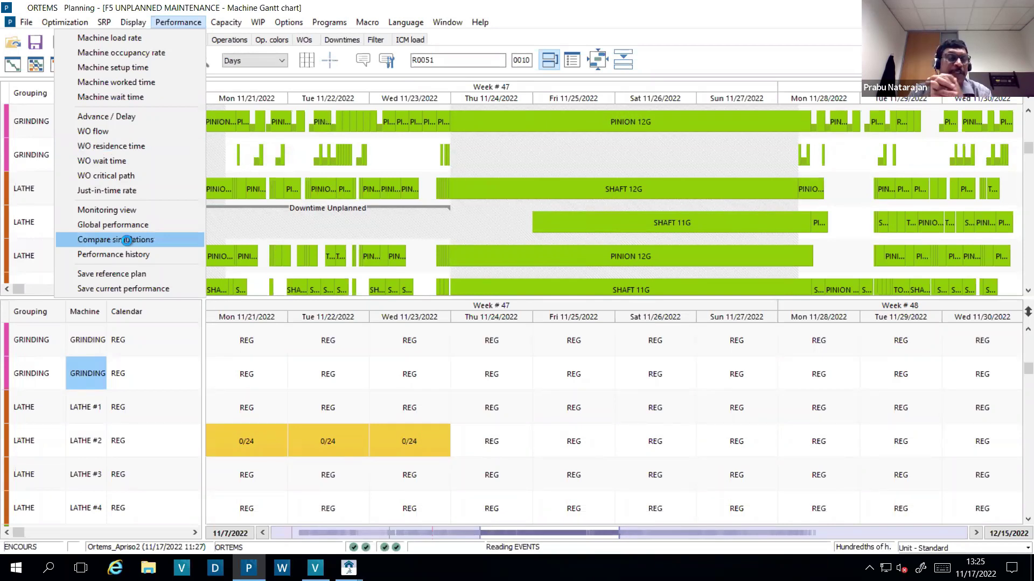
- View the saved-simulation comparison, close it, and select the top GRINDING machine row
left_click(127, 240)
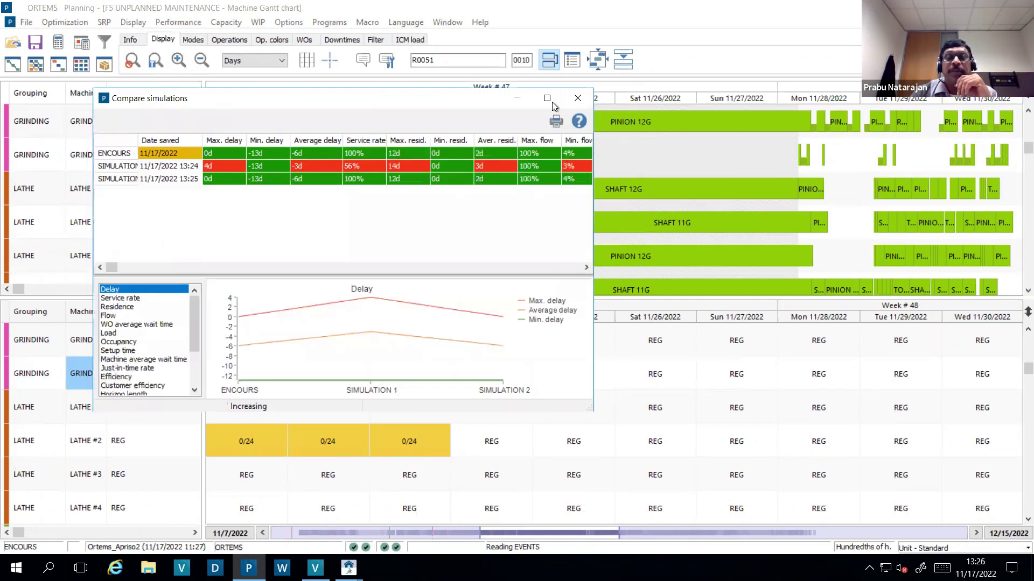
double_click(309, 98)
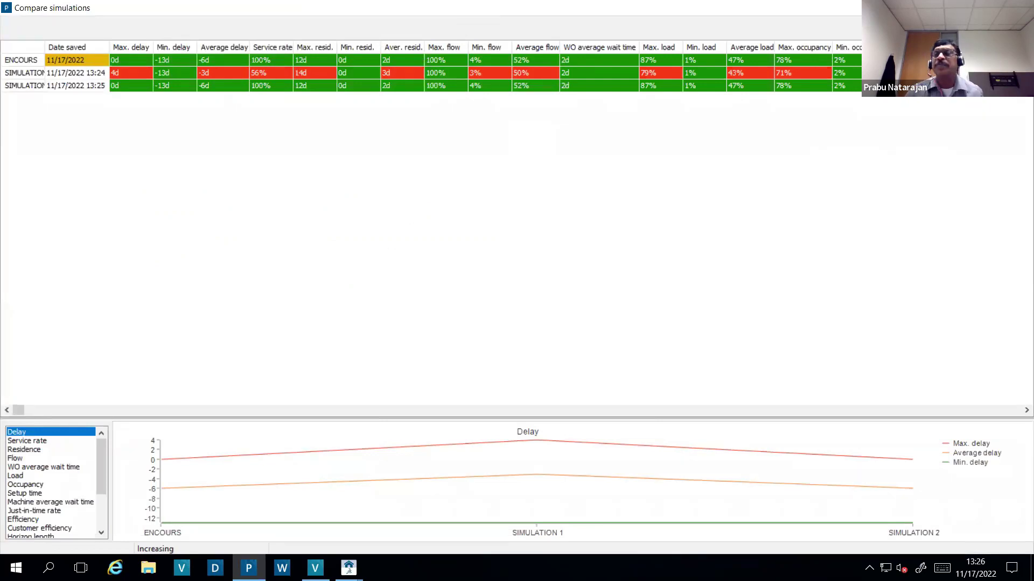
key("super+Down")
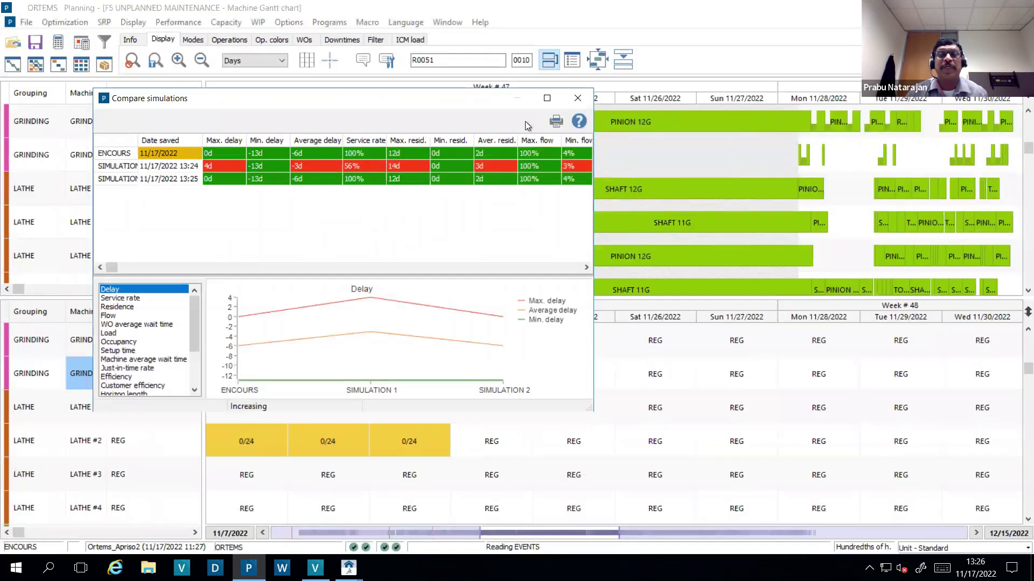
left_click(580, 102)
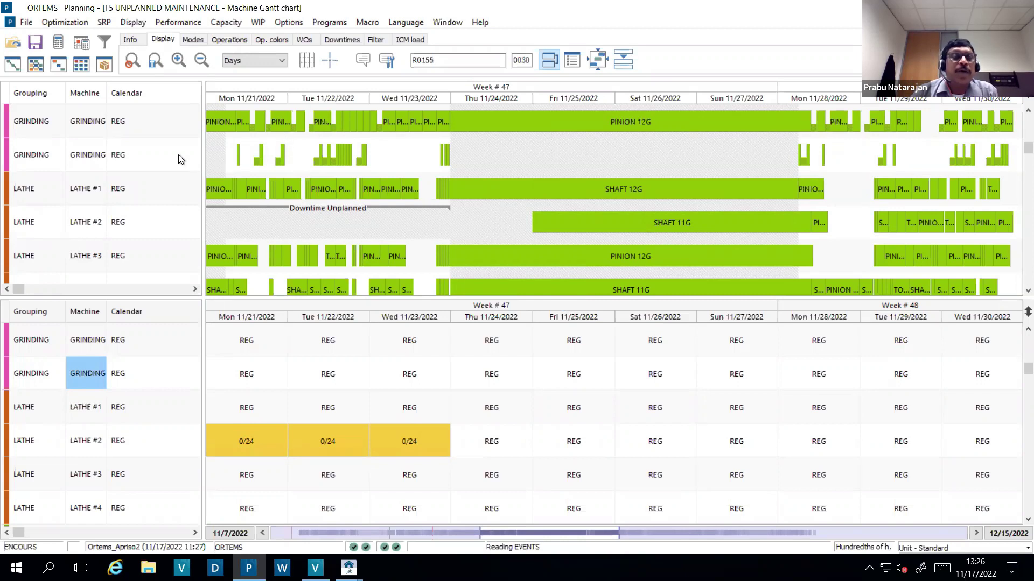
left_click(45, 128)
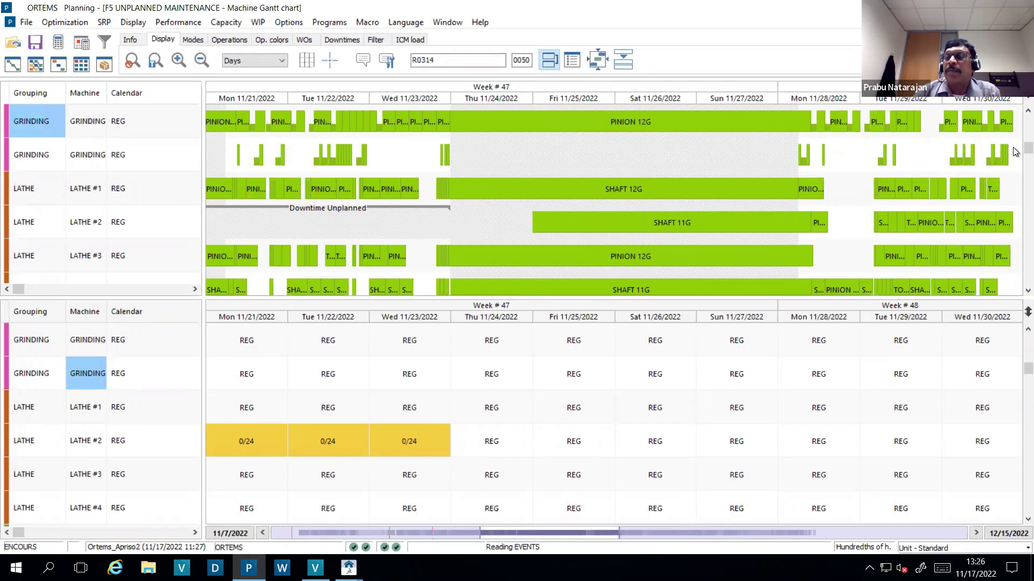
- Display the ASSEMBLY - Assembly Line work order sequence (GEAR BOX 12, 11, 10) as an enlarged table
scroll(1016, 113, "up", 1)
scroll(1015, 113, "up", 2)
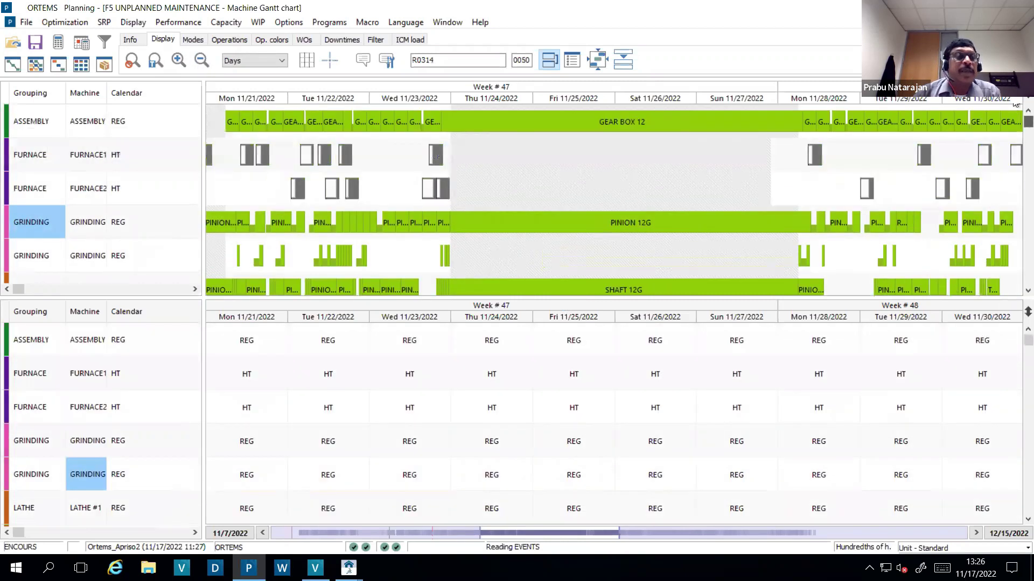
left_click(94, 124)
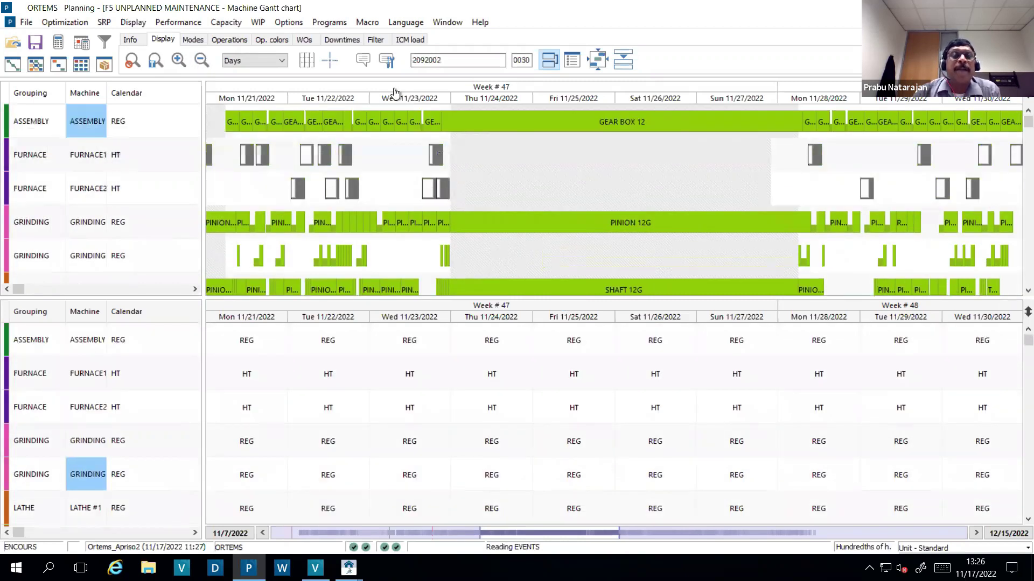
left_click(568, 61)
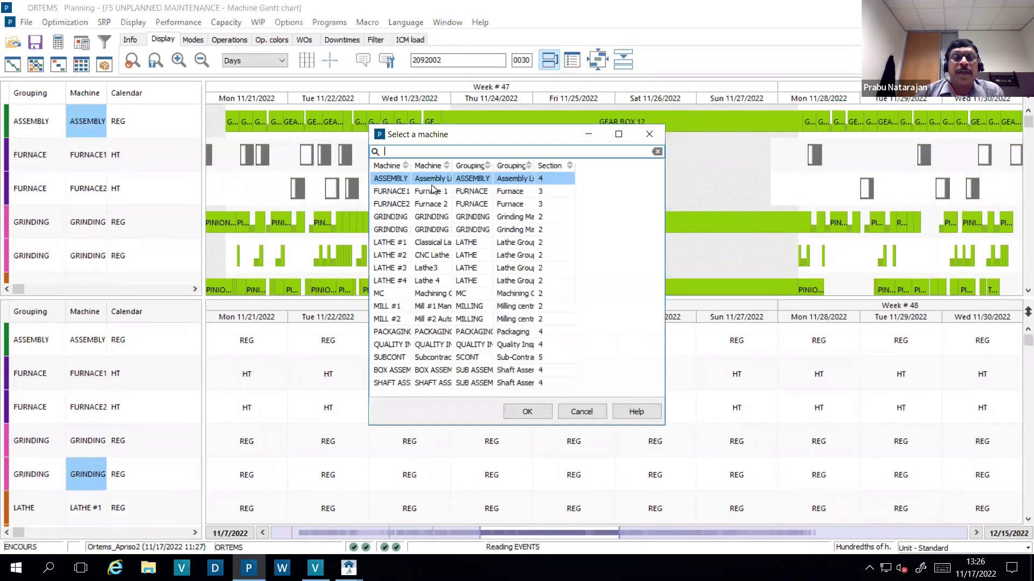
double_click(431, 182)
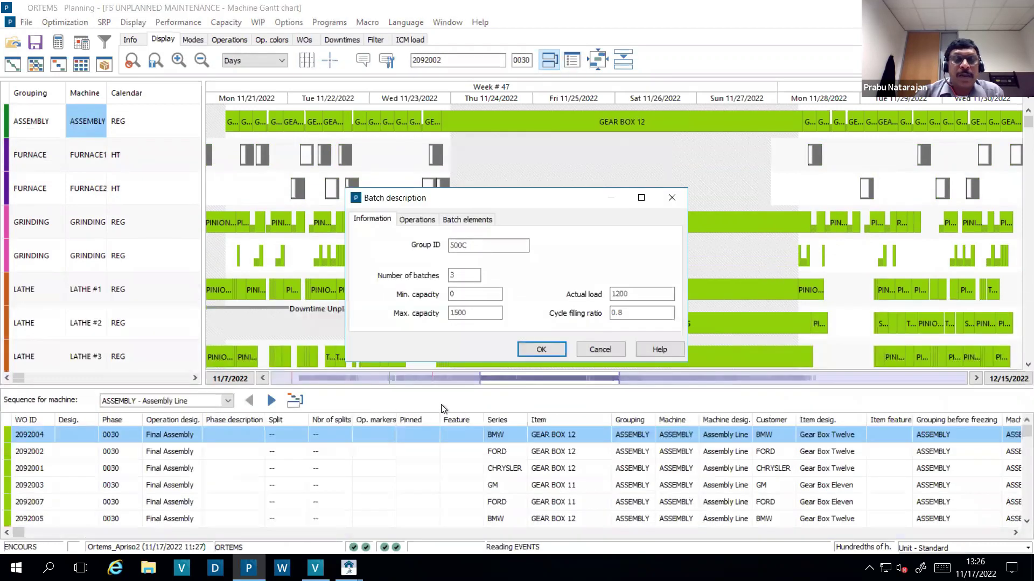
left_click(671, 198)
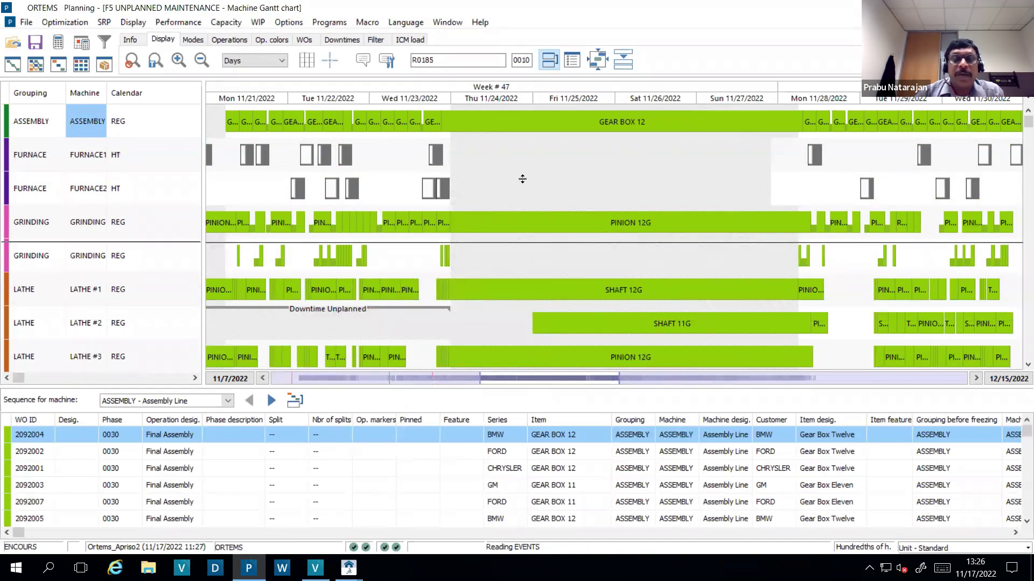
left_click_drag(80, 224, 119, 159)
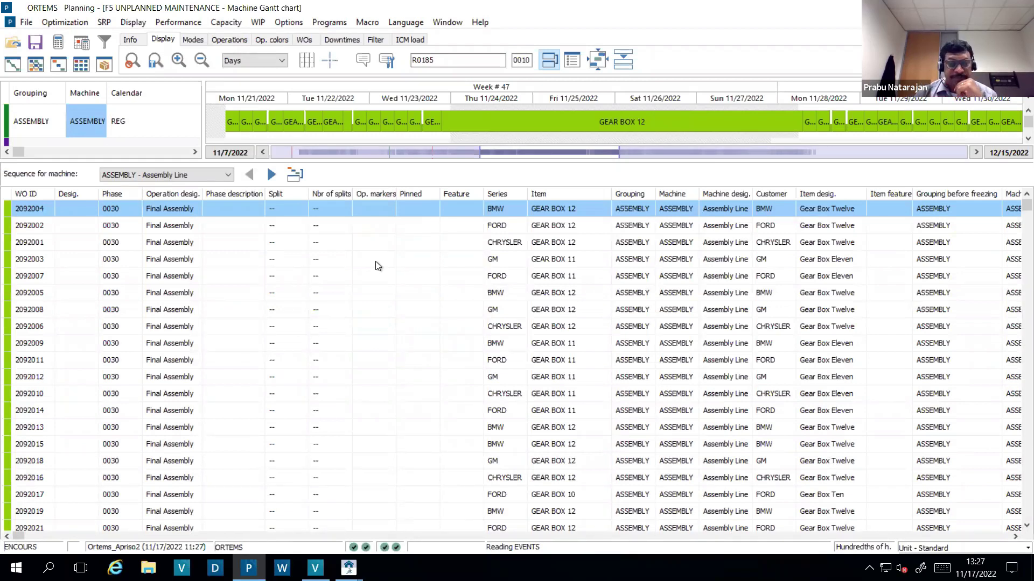
- Save the WIP plan and confirm the save
left_click(36, 43)
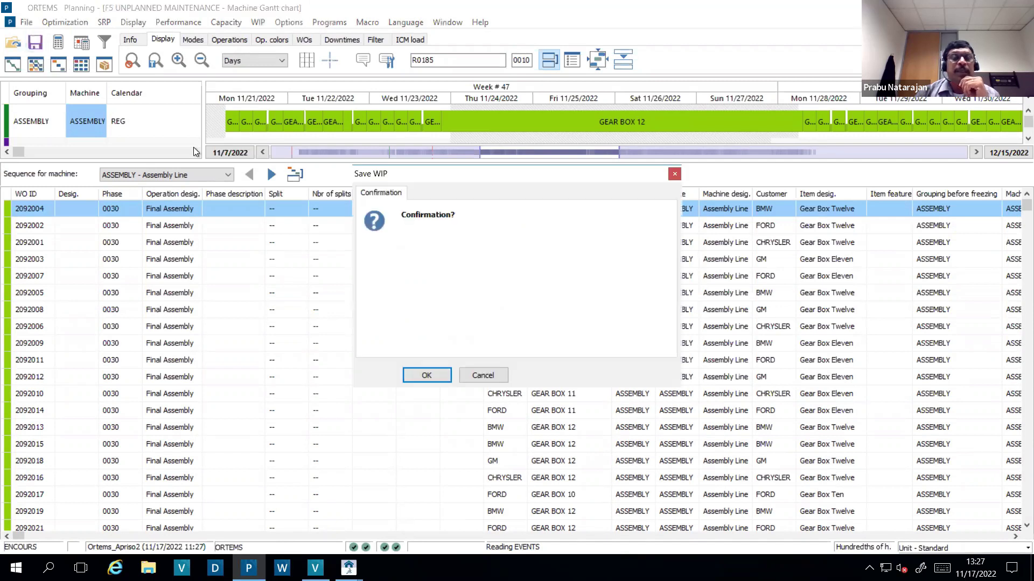
left_click(421, 376)
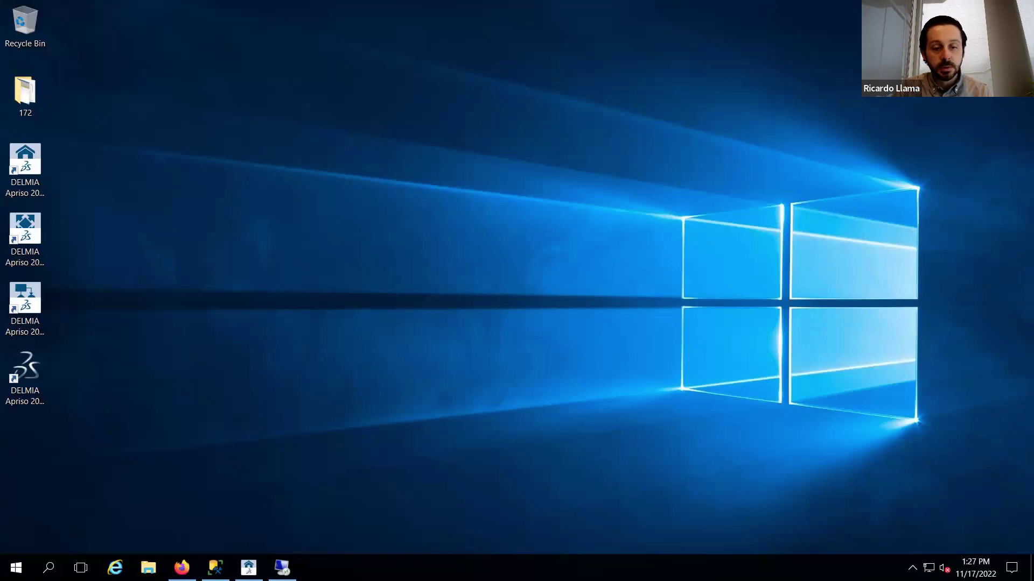
- Accept order 2092004 in the Production Supervisor Console, then switch to the browser's Operator Console
left_click(248, 567)
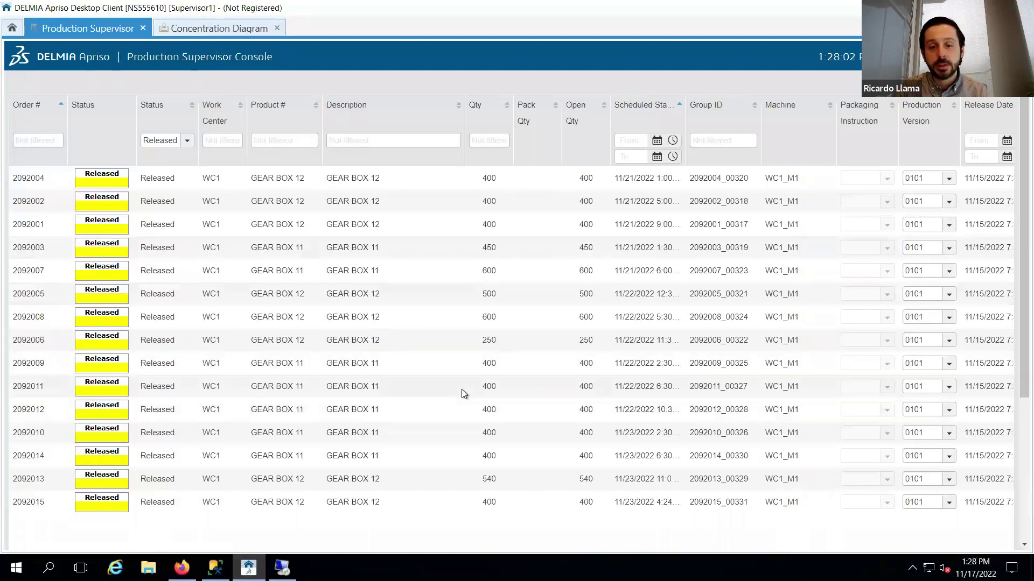
left_click(321, 182)
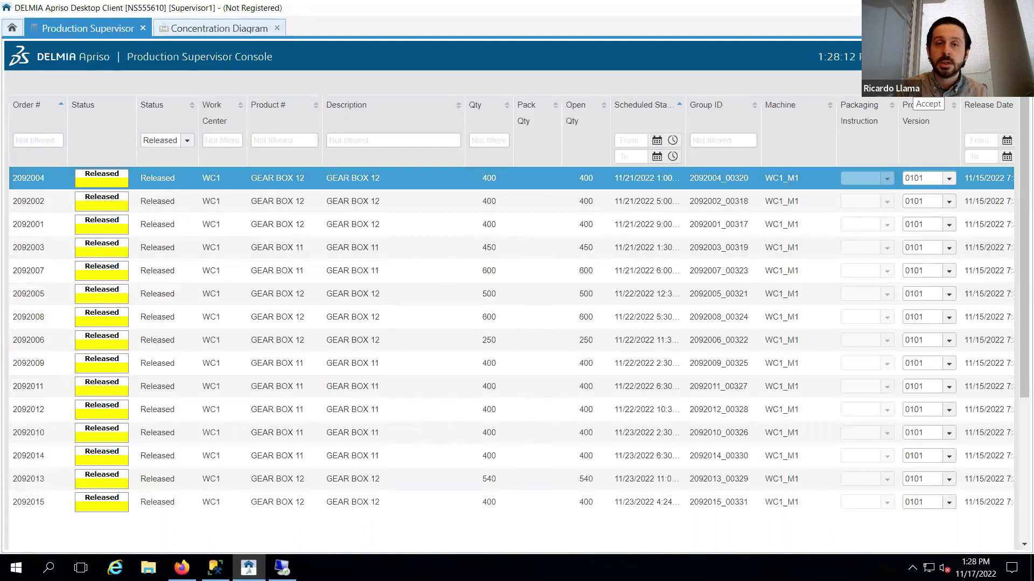
left_click(918, 84)
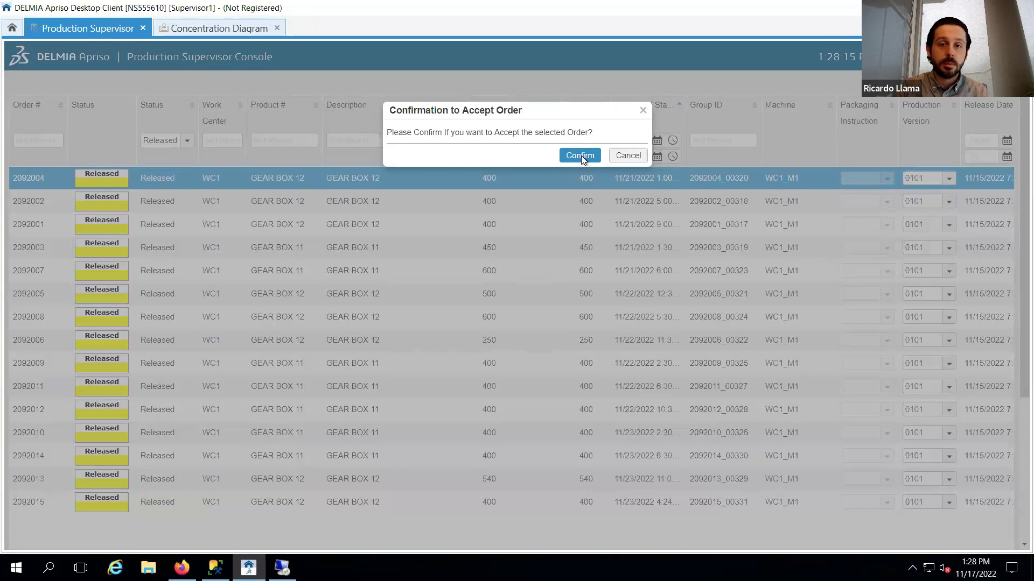
left_click(579, 156)
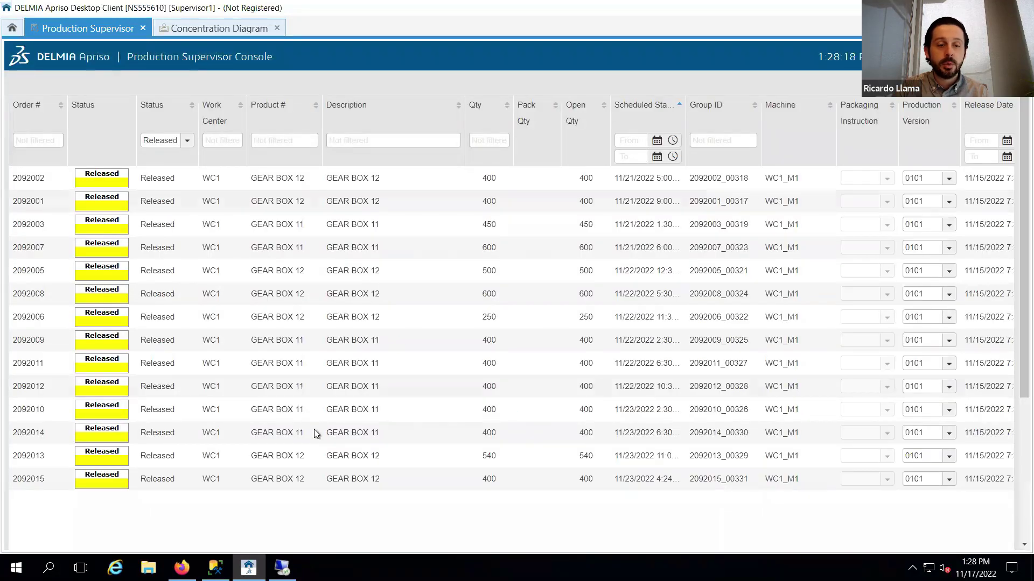
left_click(182, 567)
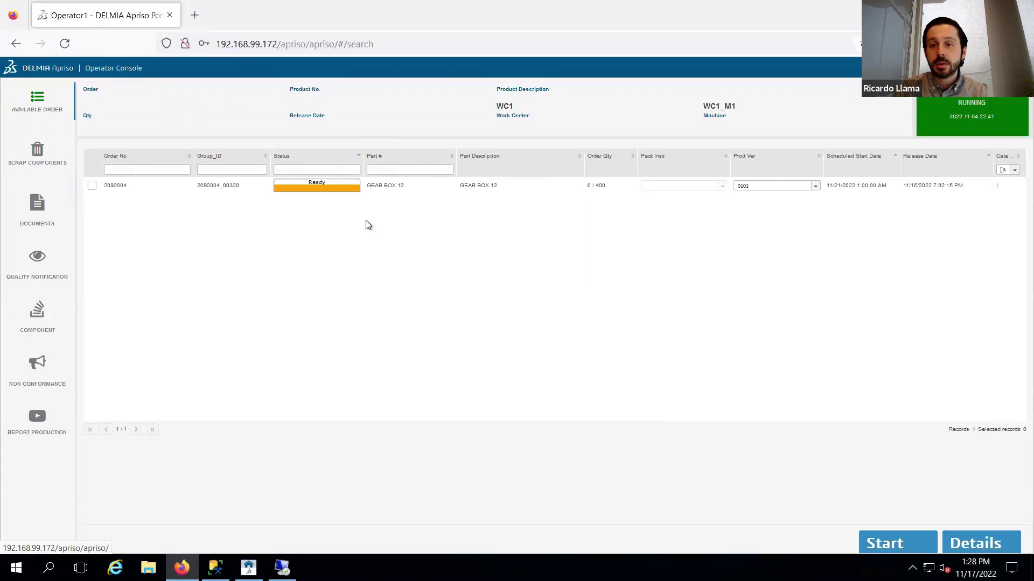
left_click(218, 190)
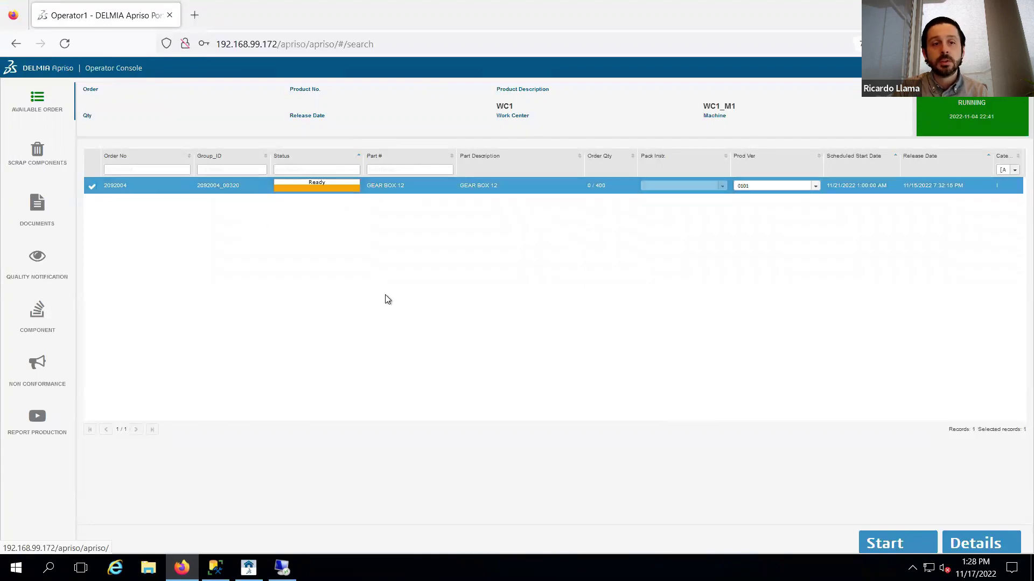
left_click(868, 537)
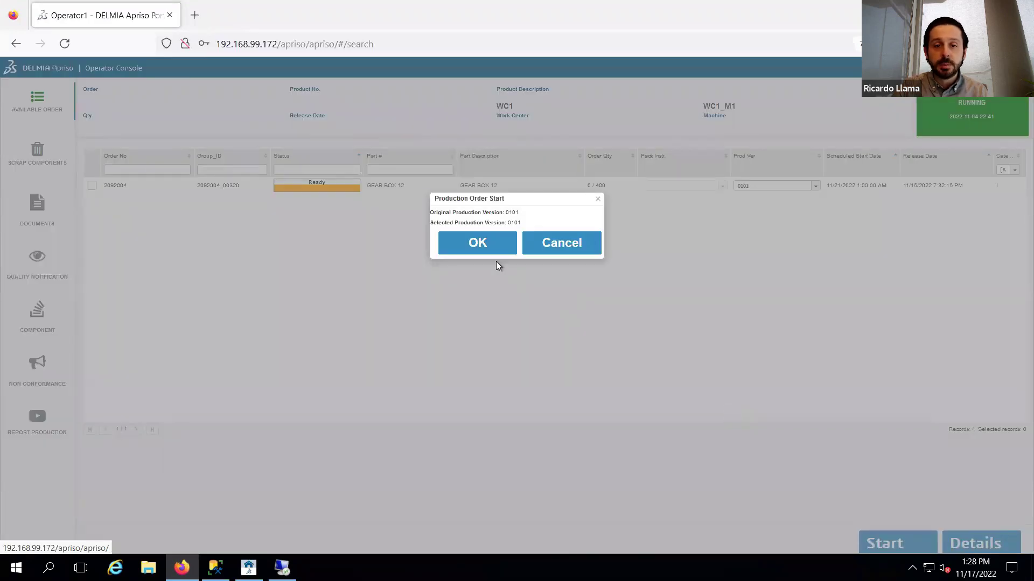
left_click(484, 249)
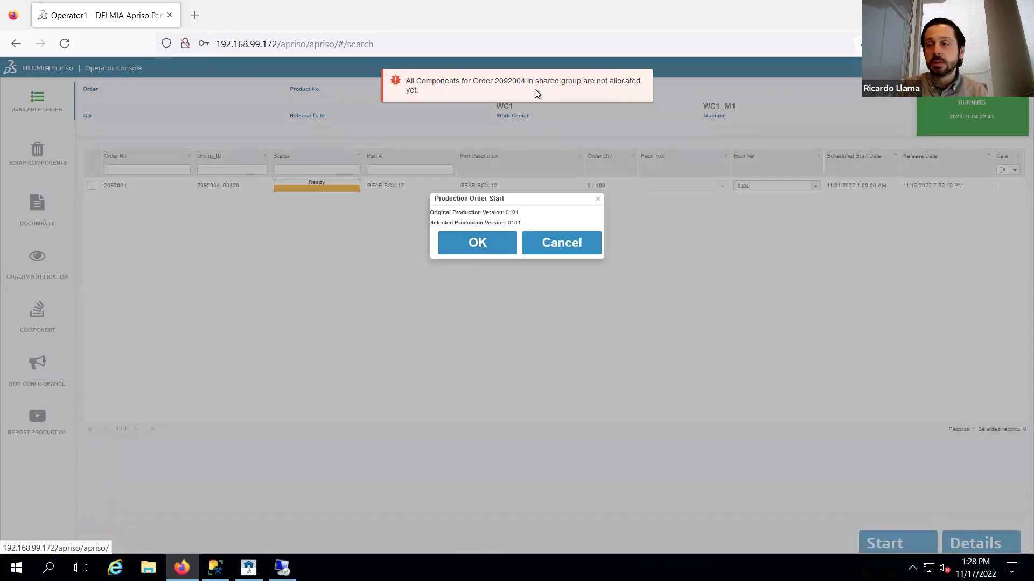
left_click(569, 245)
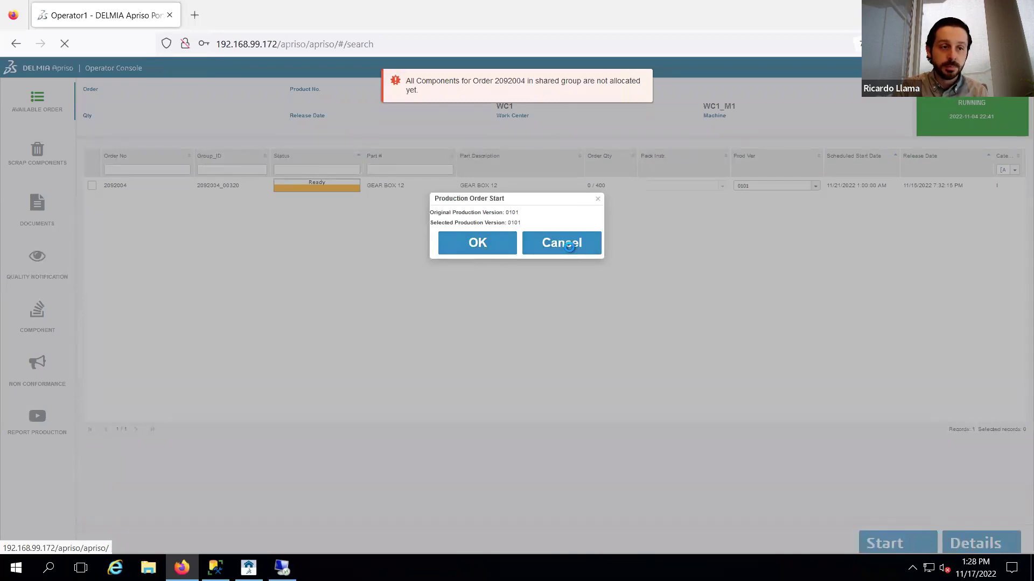
left_click(216, 189)
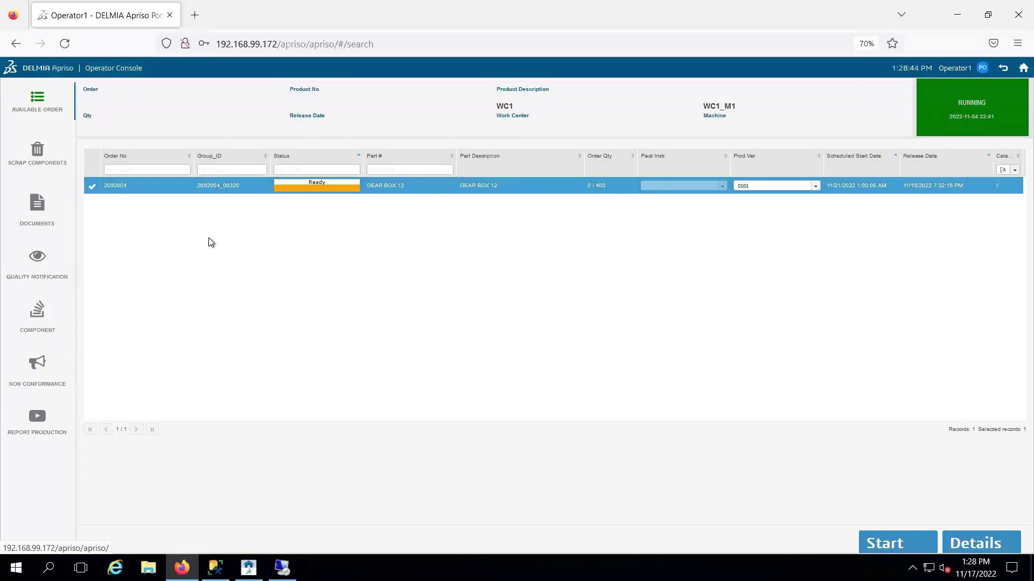
left_click(37, 313)
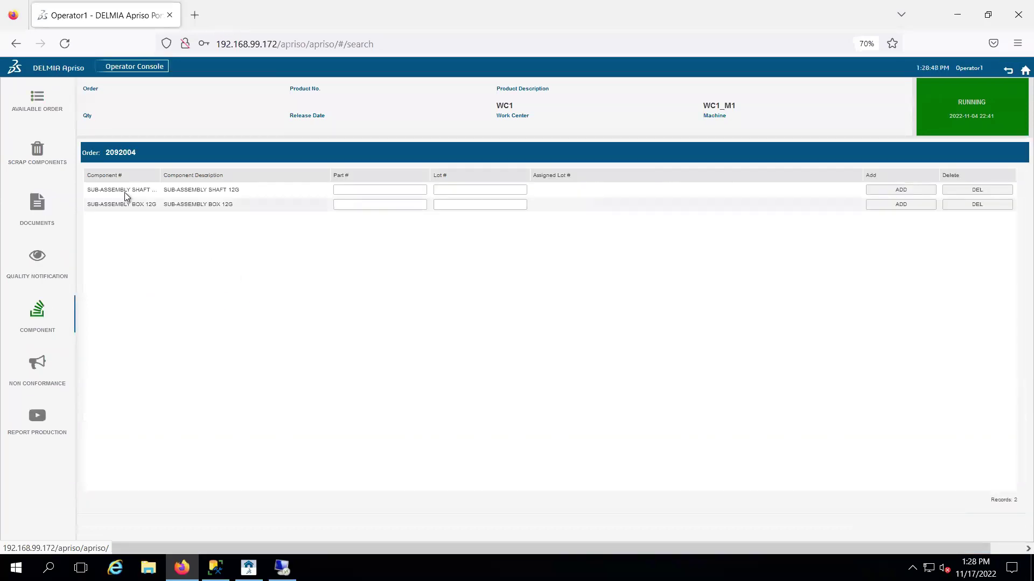
double_click(121, 193)
triple_click(119, 193)
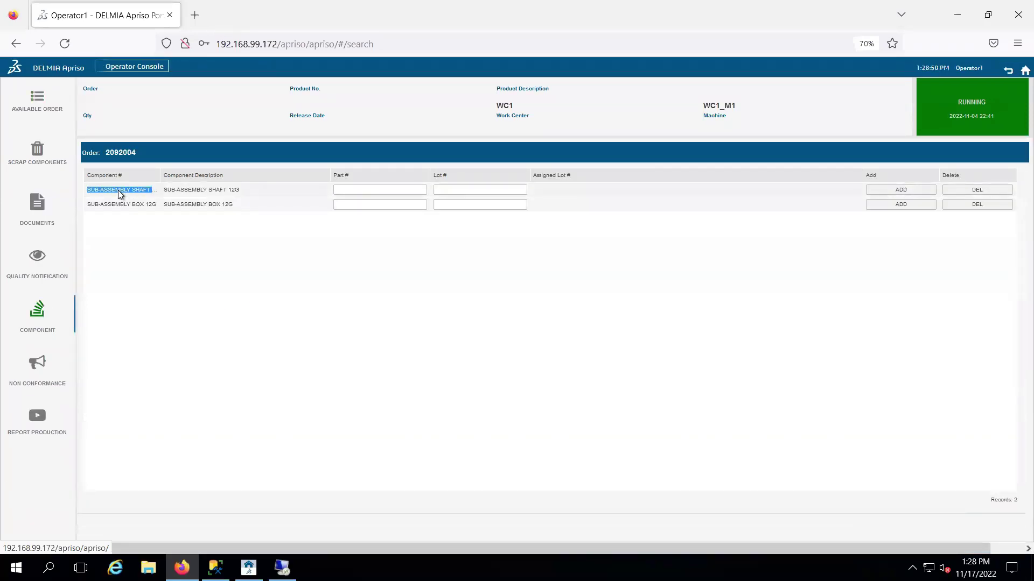
left_click(348, 191)
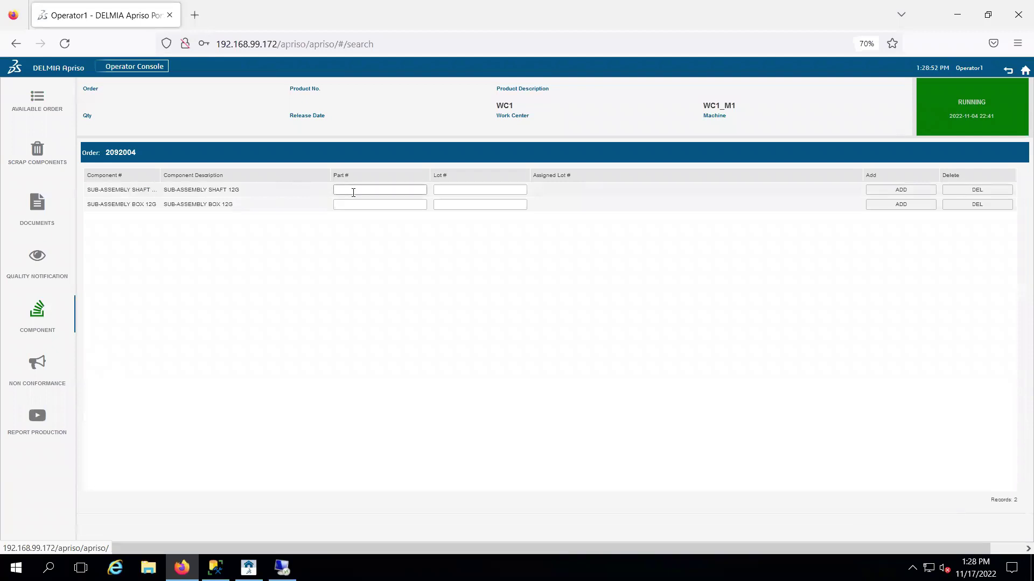
type("SUB-ASSEMBLY SHAFT 12G")
left_click(460, 191)
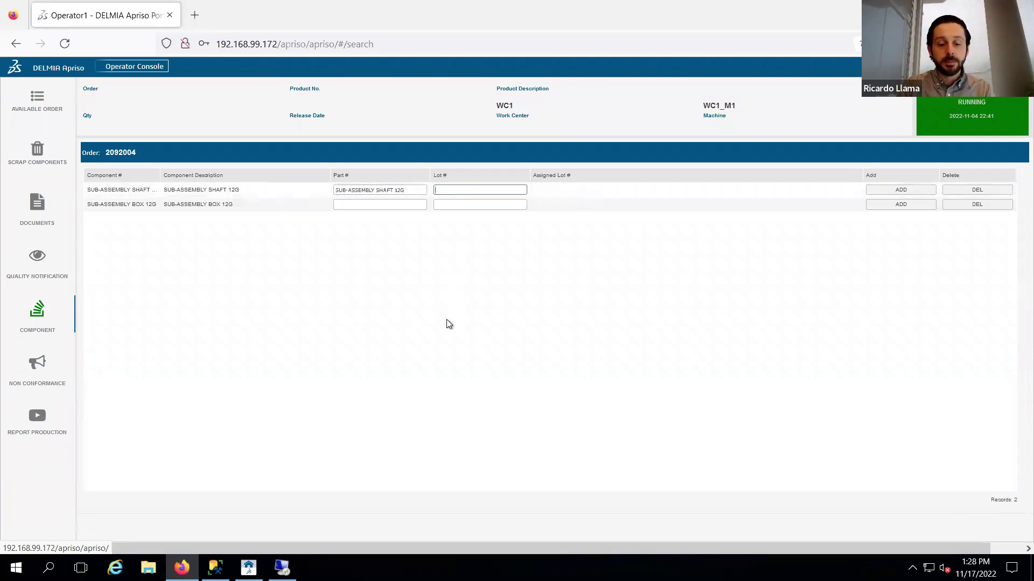
type("GB12")
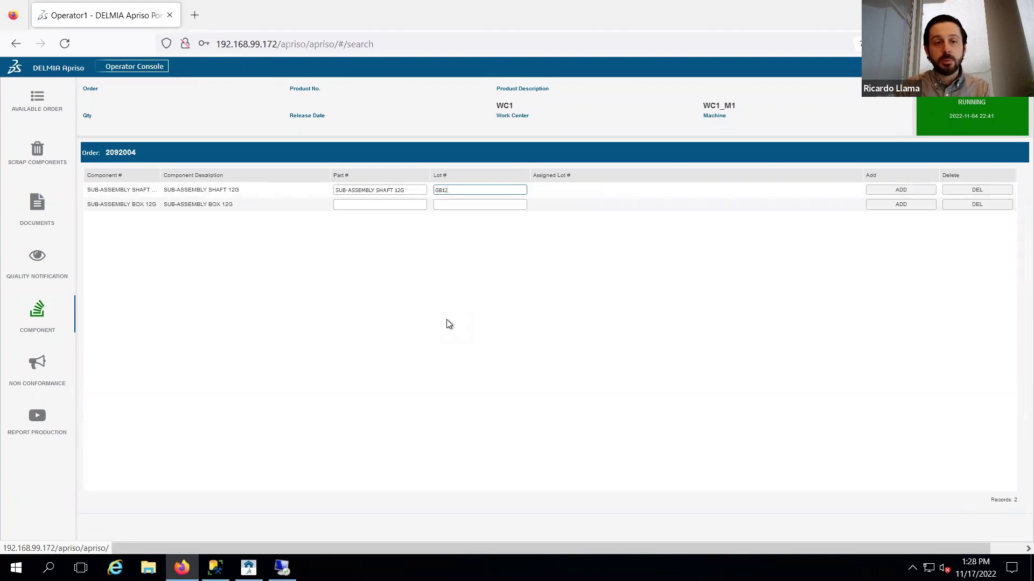
type("20221117")
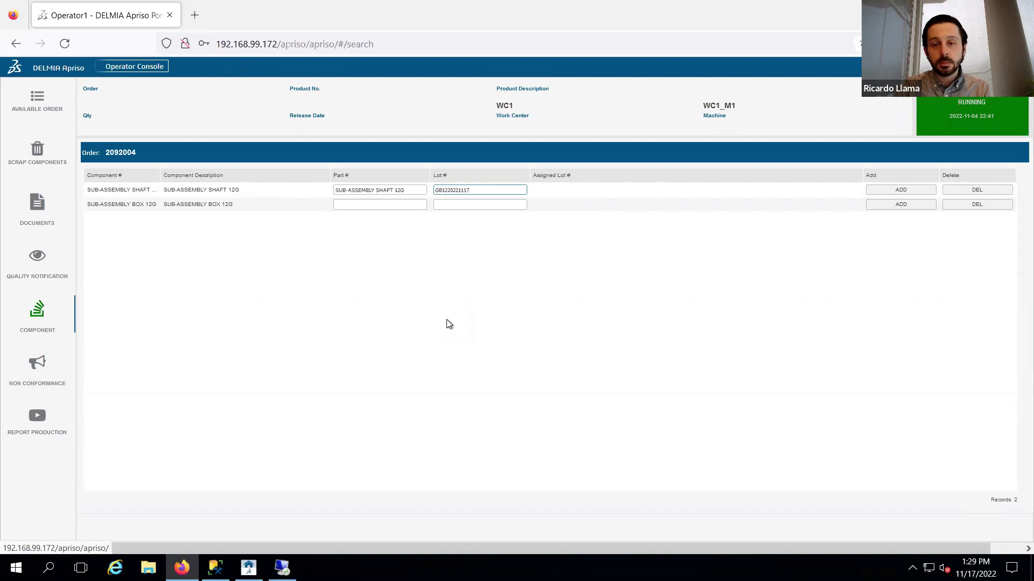
left_click(885, 190)
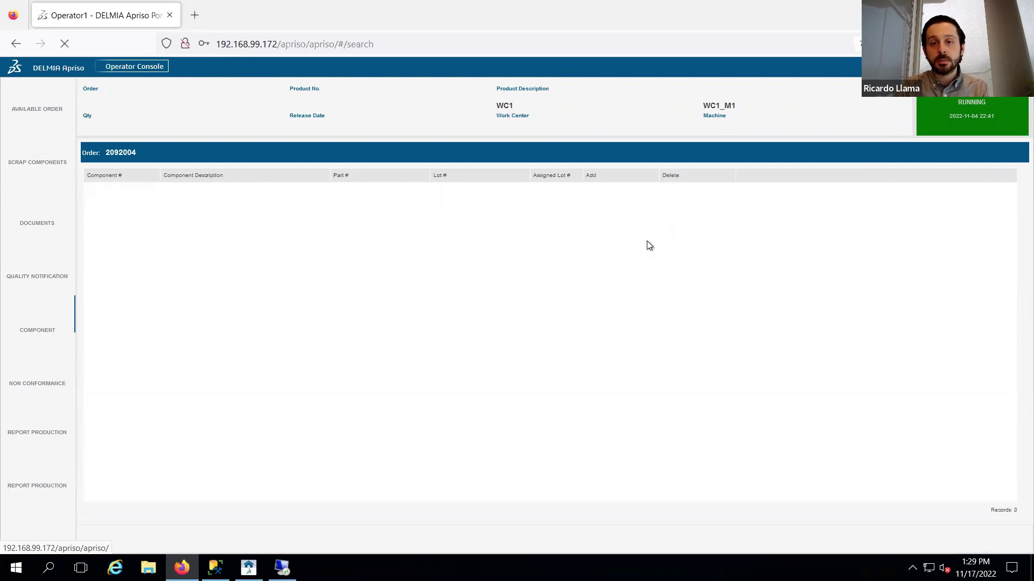
triple_click(125, 205)
key("ctrl+c")
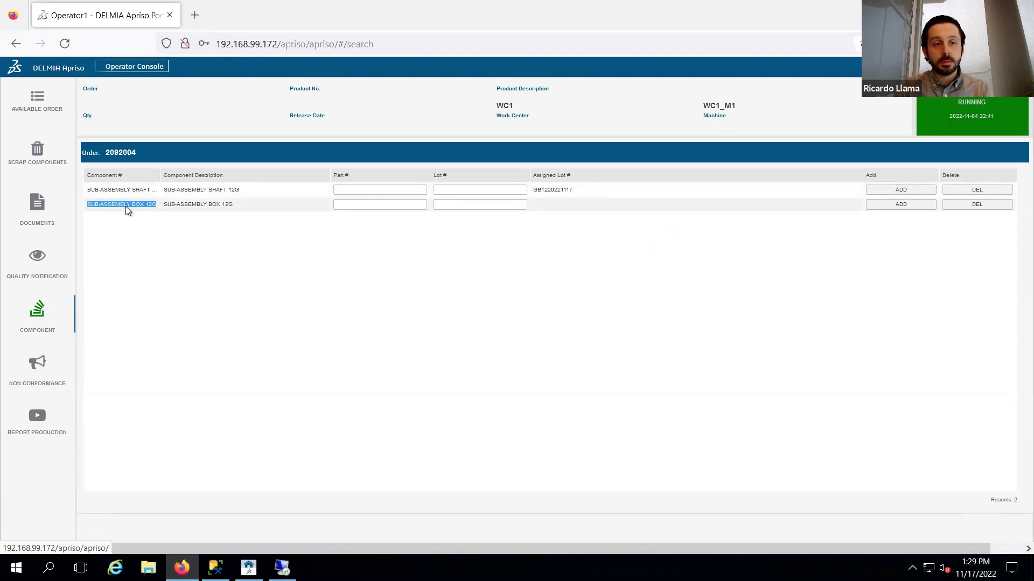
left_click(345, 205)
key("ctrl+v")
left_click(472, 208)
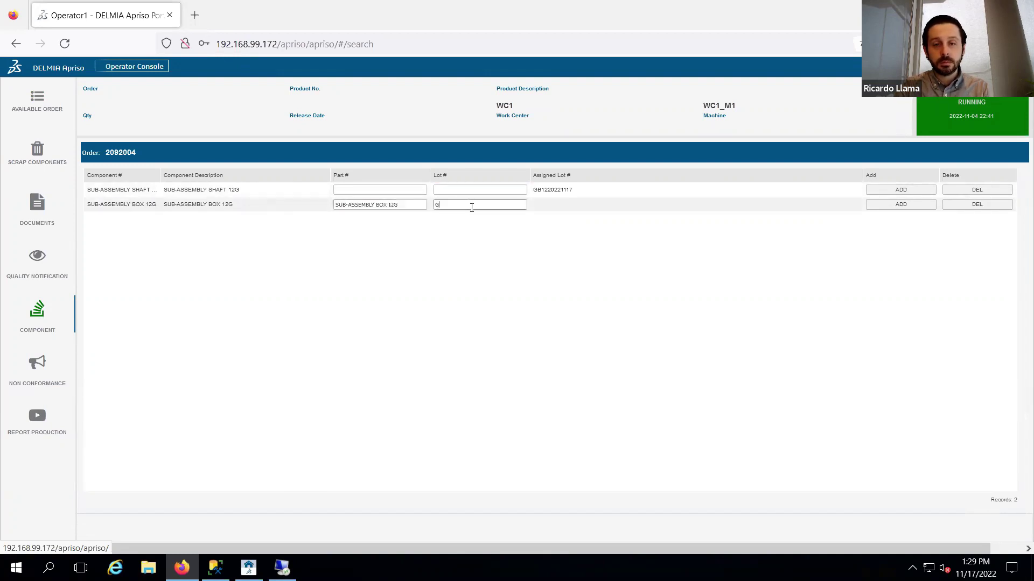
type("GB12202211172")
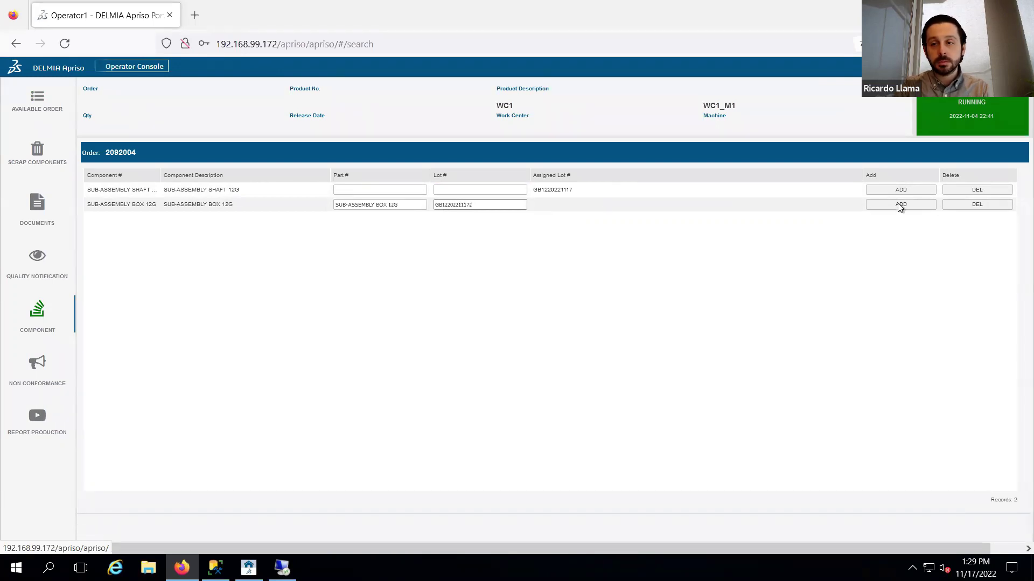
left_click(895, 206)
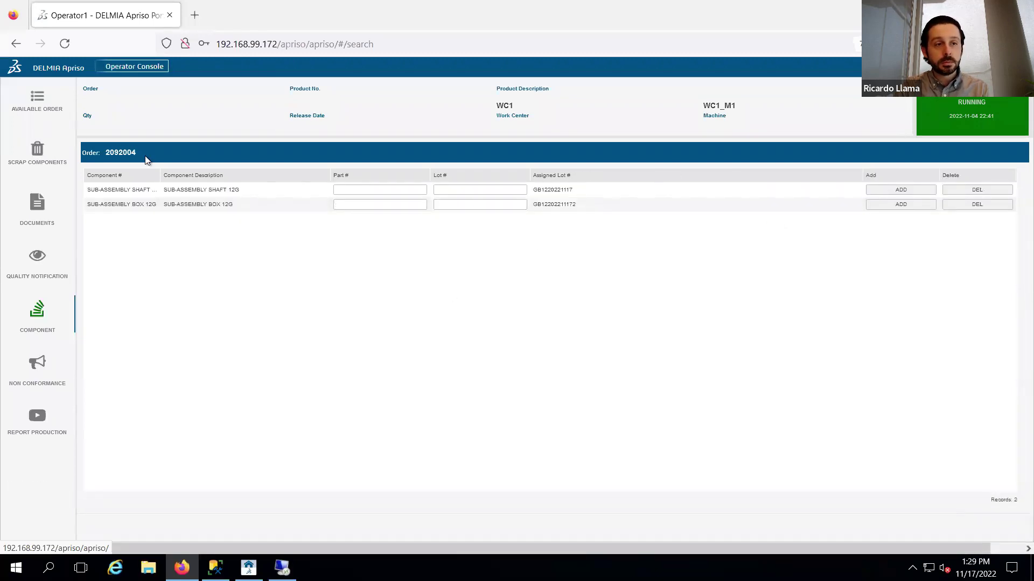
left_click(52, 105)
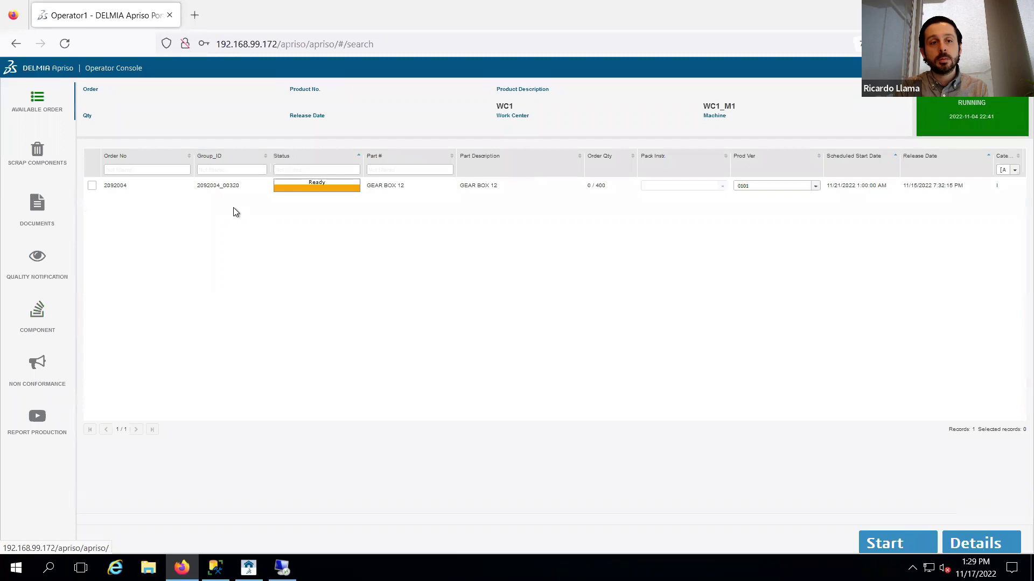
- Start order 2092004 with version 0101 and open its production reporting screen
left_click(212, 187)
left_click(875, 535)
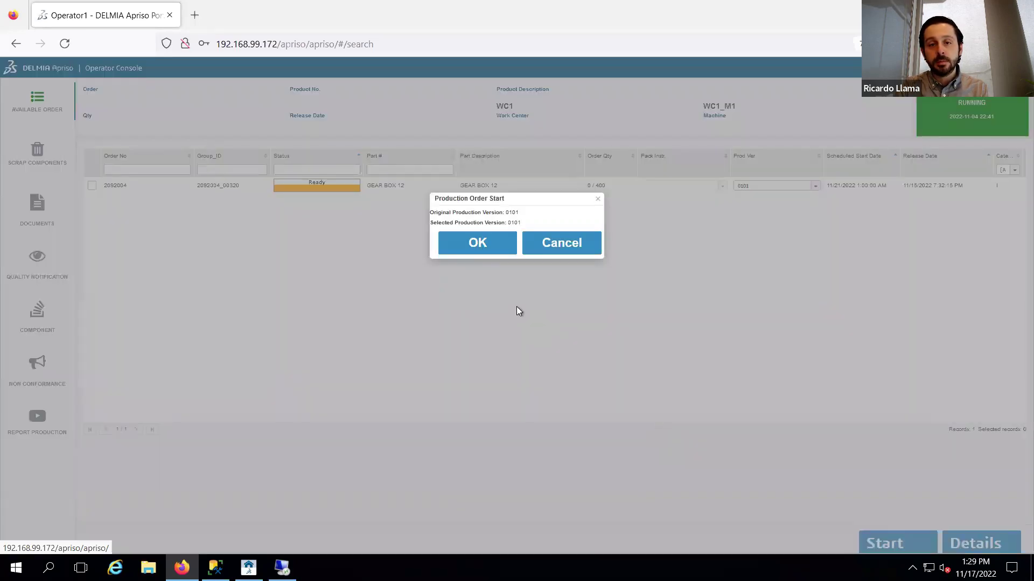
left_click(468, 249)
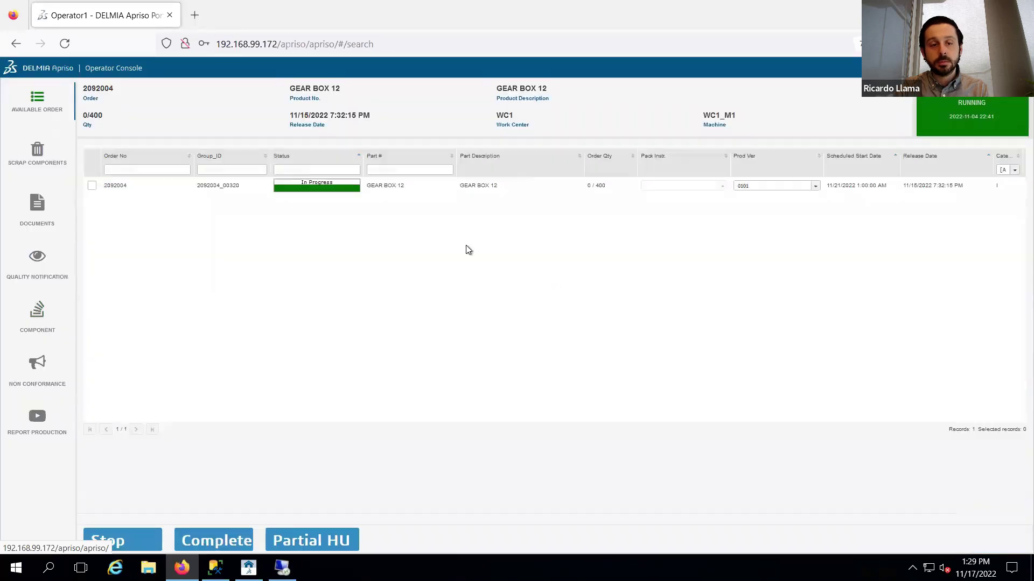
left_click(44, 427)
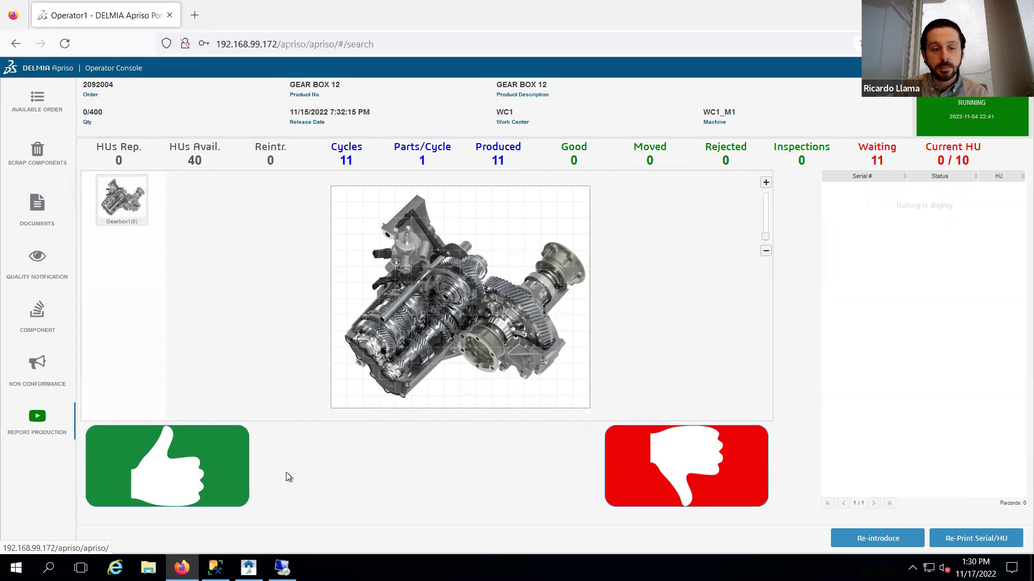
- Answer the Startup Checklist with PPE Yes, 5S norms Yes, and COVID-19 test No, then save it
left_click(226, 473)
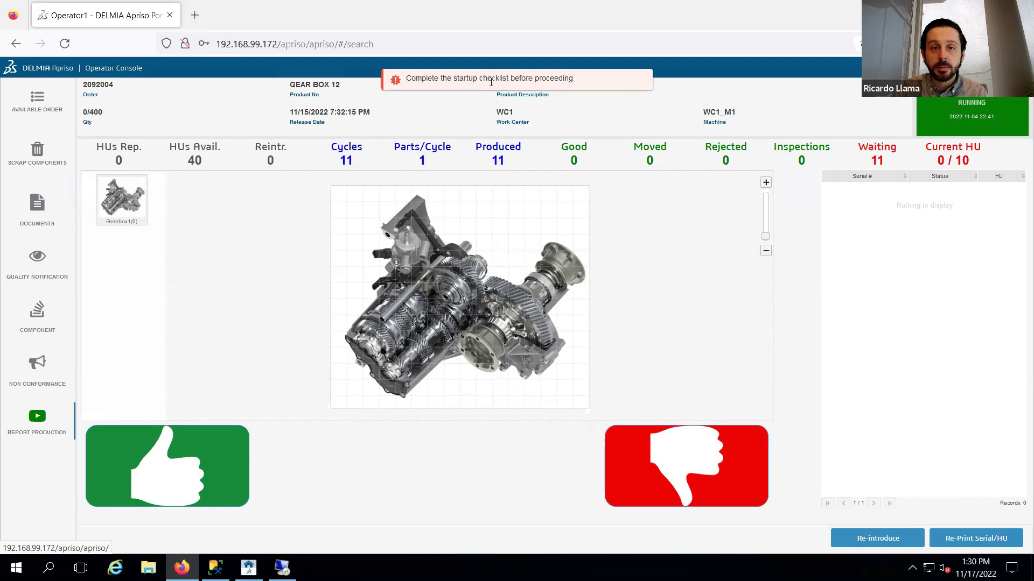
left_click(38, 258)
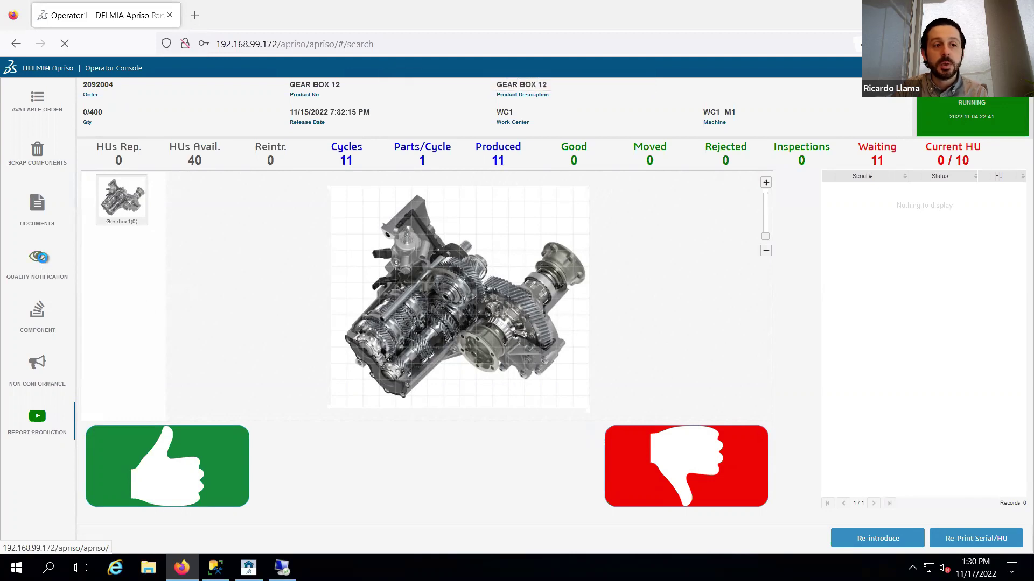
left_click(391, 173)
left_click(1000, 175)
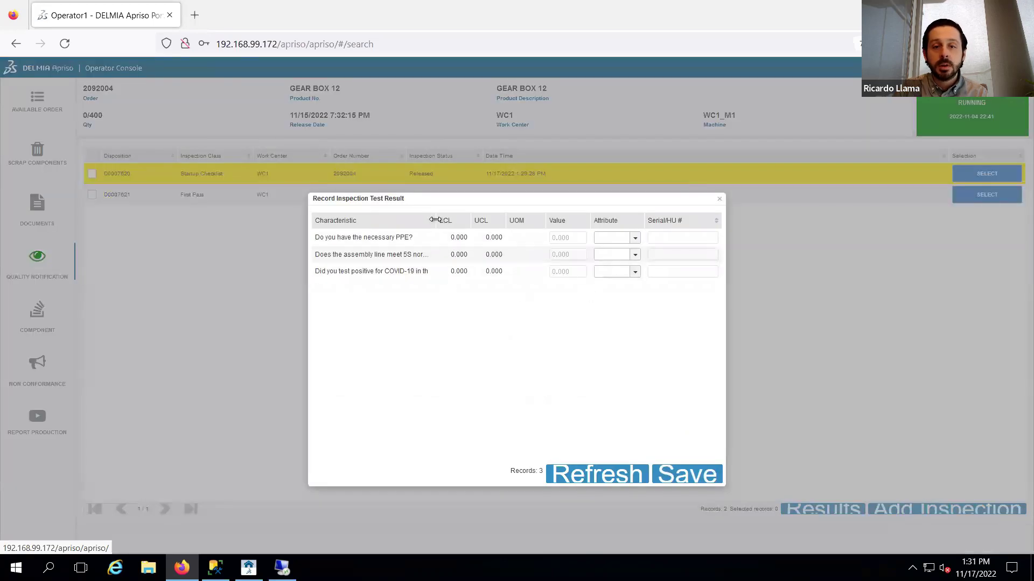
left_click_drag(436, 219, 508, 223)
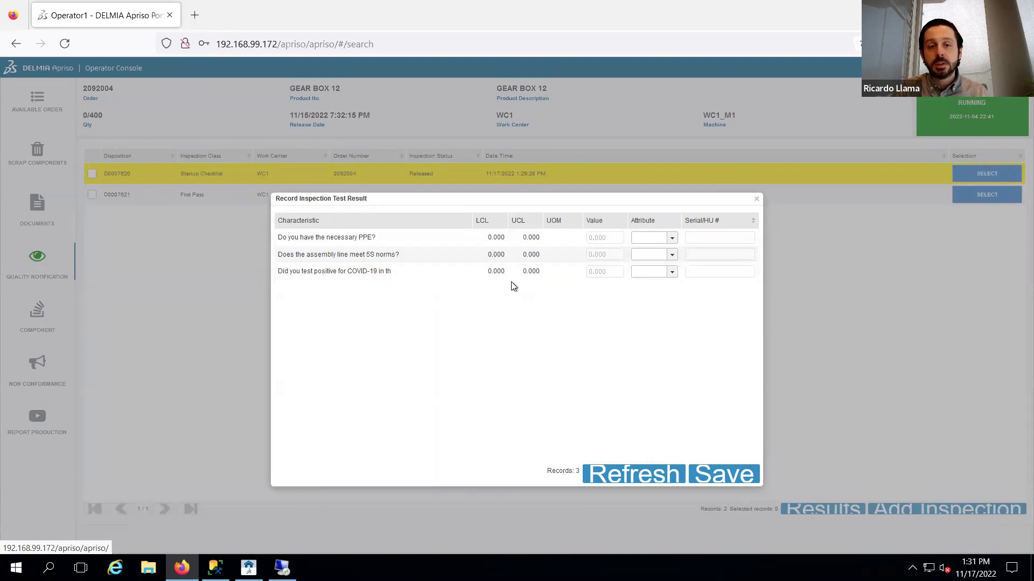
left_click(671, 239)
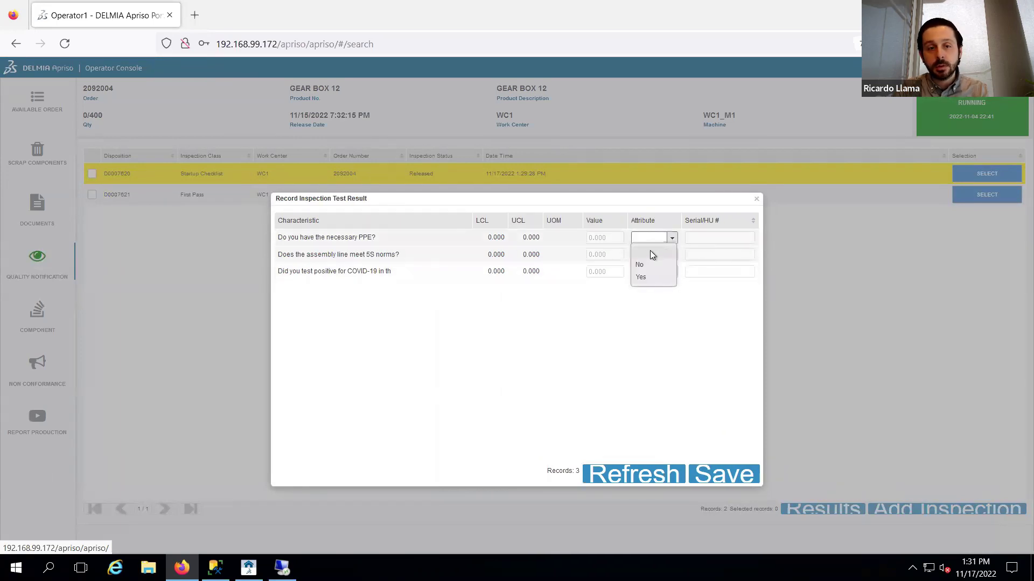
left_click(642, 277)
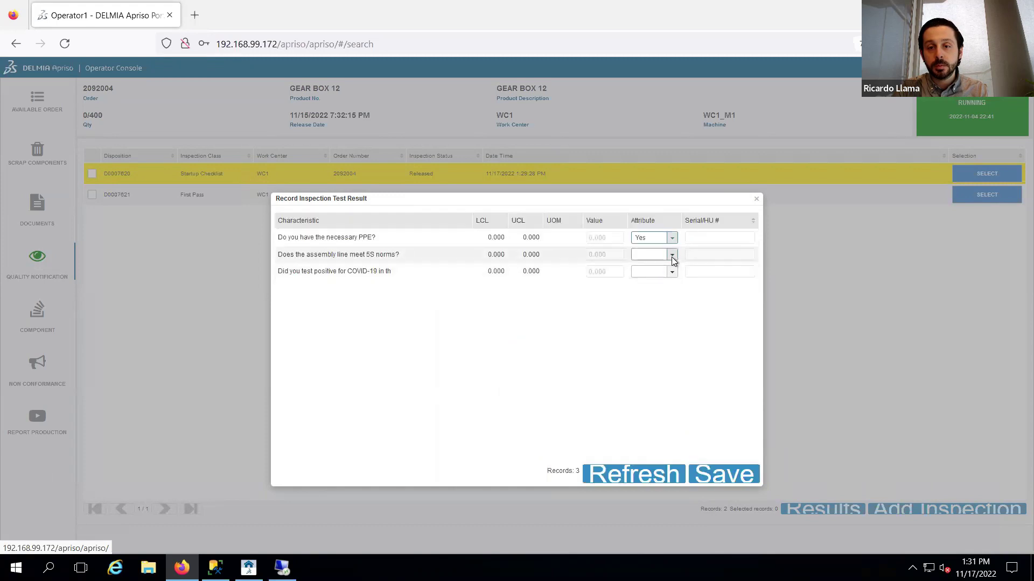
left_click(671, 257)
left_click(640, 295)
left_click(671, 272)
left_click(645, 299)
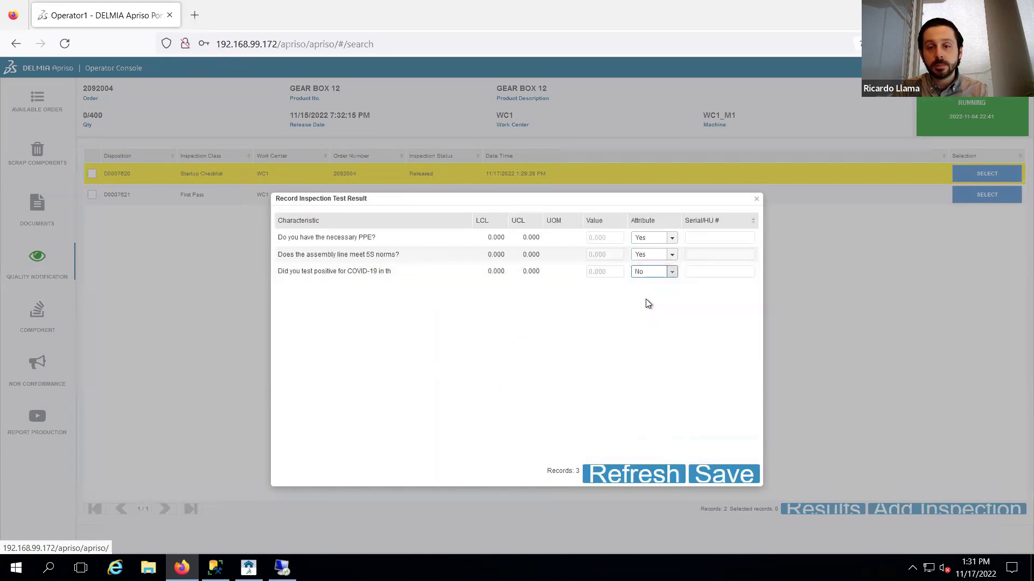
left_click(703, 474)
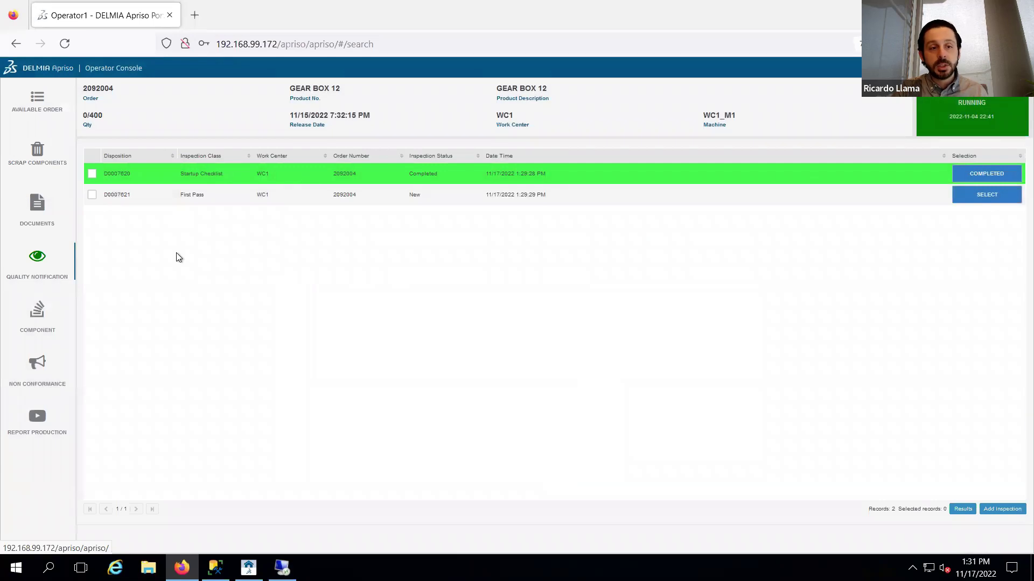
- Report the first good gearbox and open its First Pass inspection
left_click(37, 418)
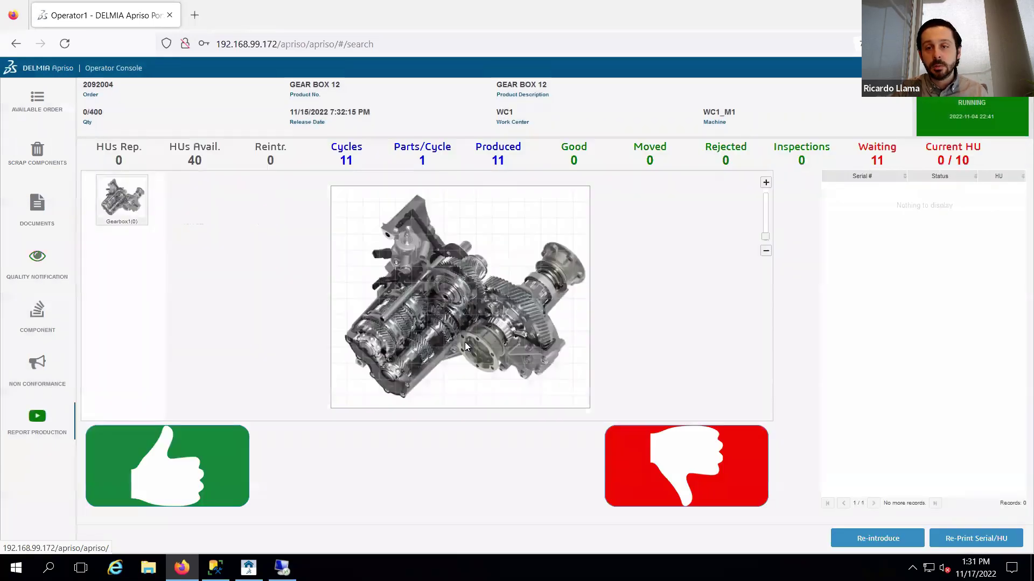
left_click(185, 484)
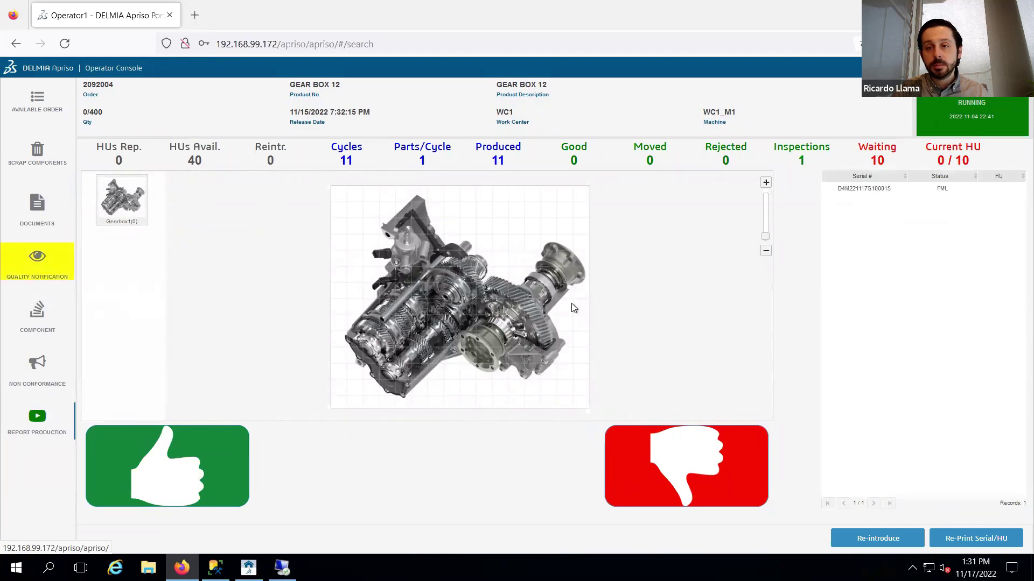
double_click(862, 189)
key("ctrl+c")
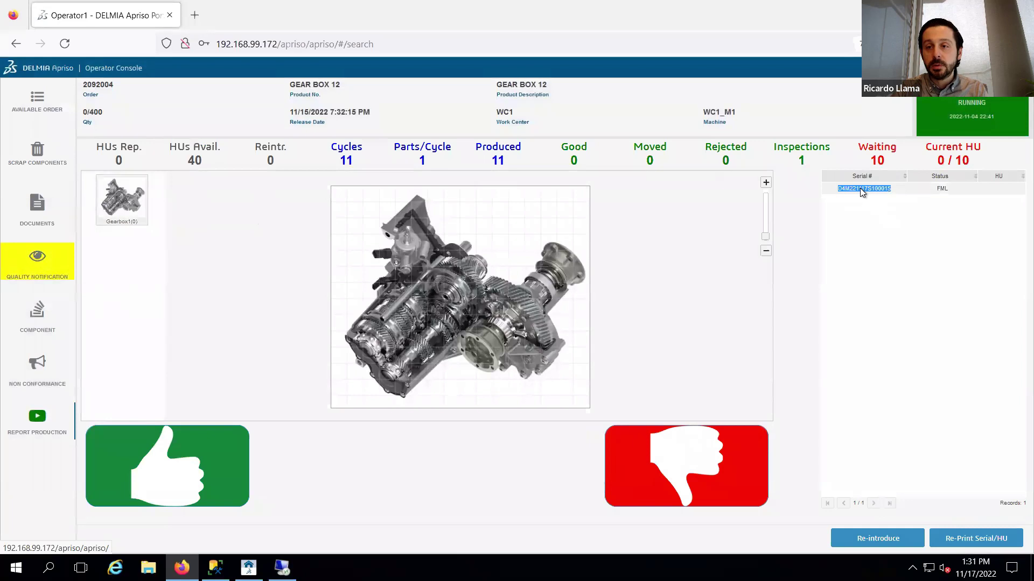
left_click(881, 215)
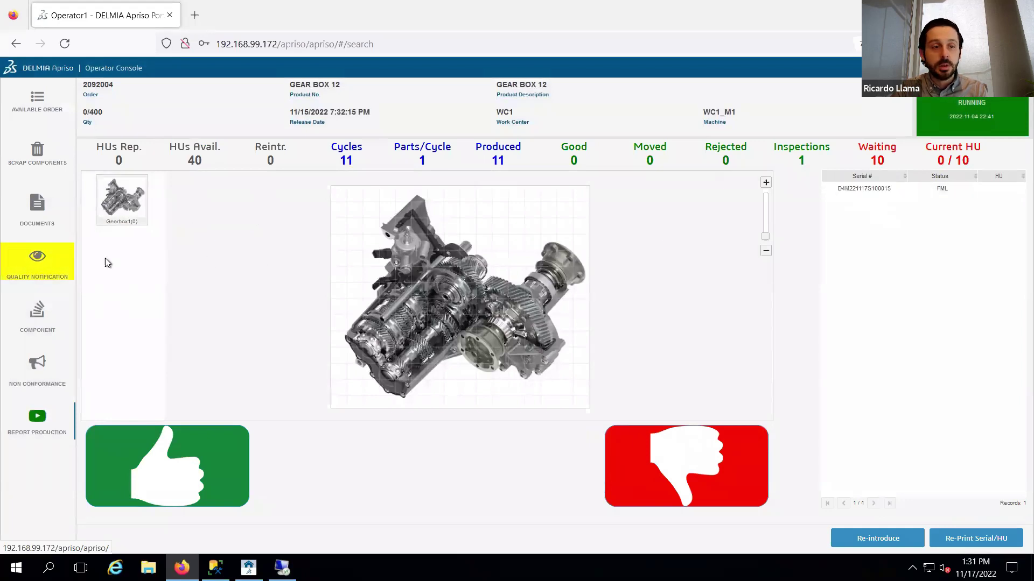
left_click(37, 259)
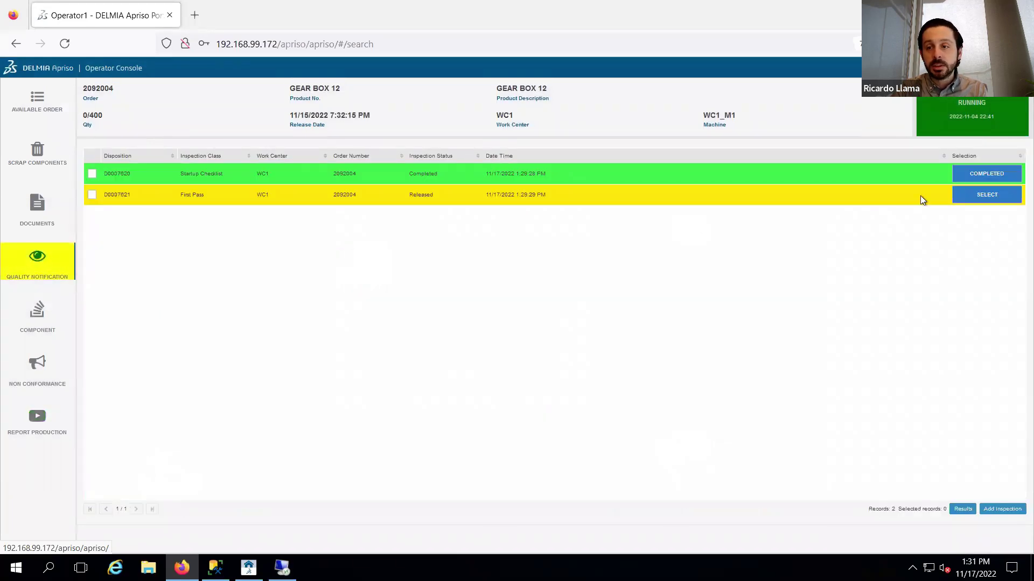
left_click(987, 195)
- Submit the pasted gearbox serial and save First Pass results: Visual OK, Borescope Good, Gear Efficiency 98
left_click(540, 218)
key("ctrl+v")
left_click(468, 248)
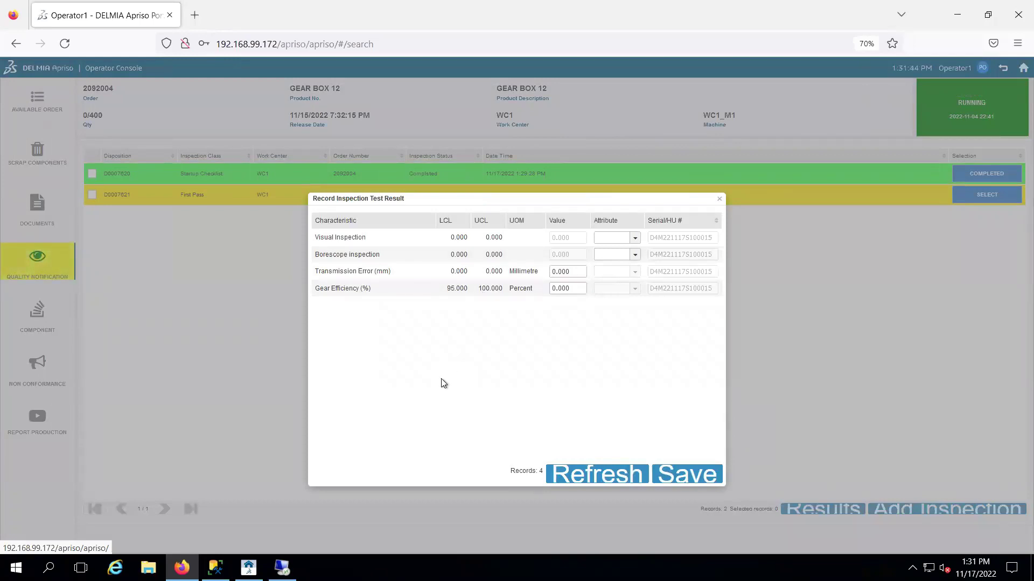
left_click(635, 239)
left_click(609, 277)
left_click(635, 258)
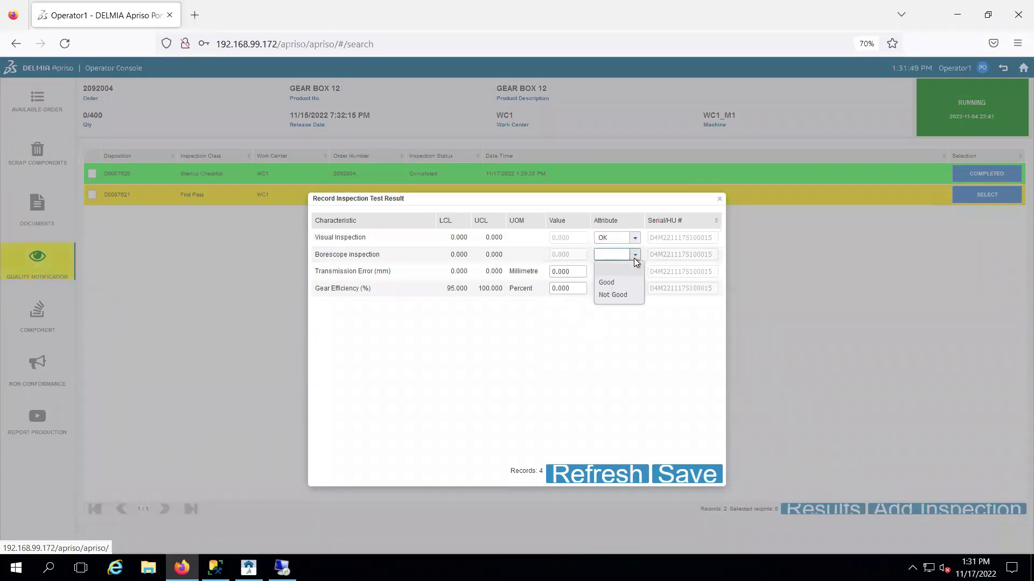
left_click(613, 282)
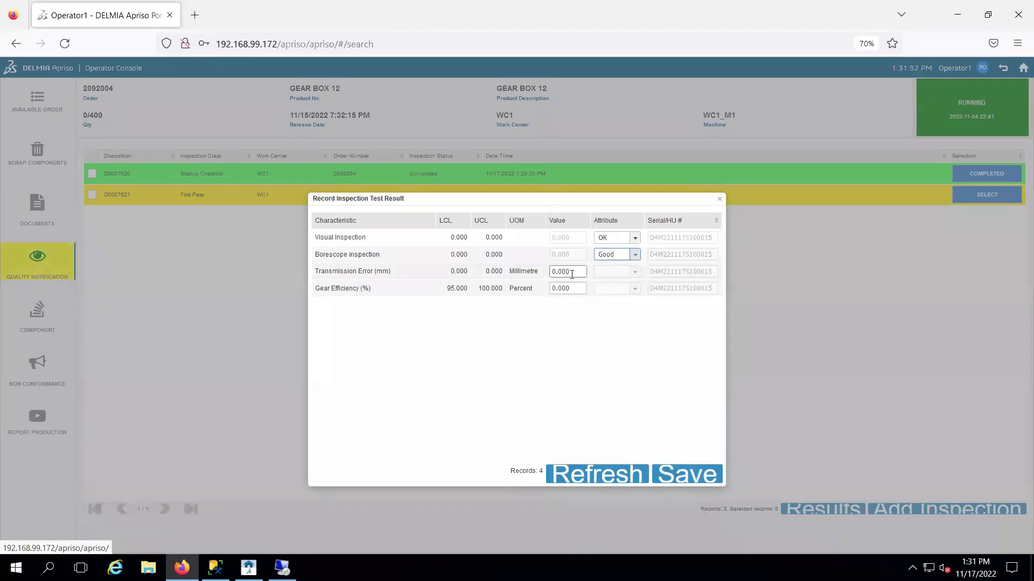
double_click(563, 289)
type("98")
left_click(538, 295)
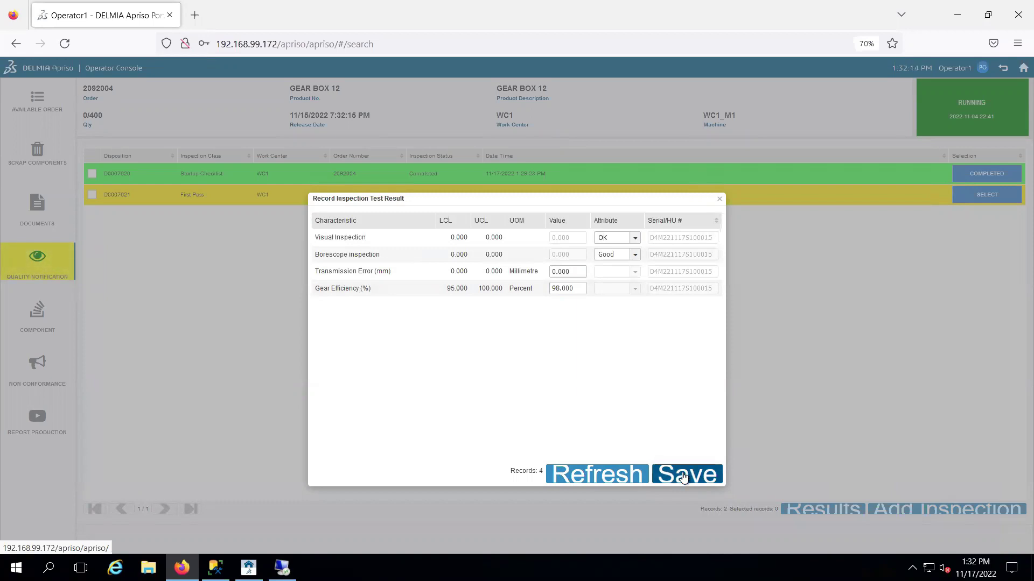
left_click(683, 477)
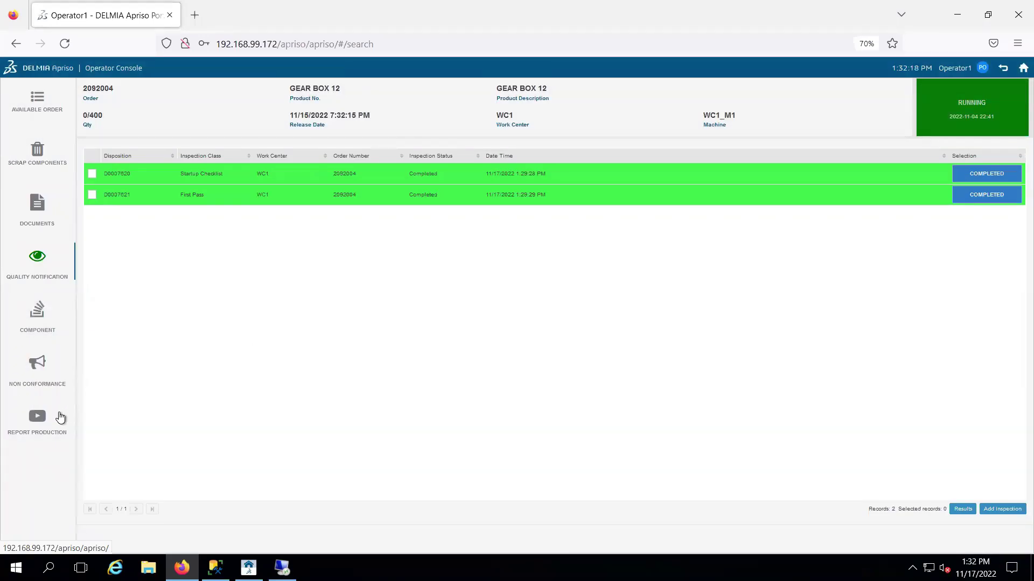
left_click(60, 418)
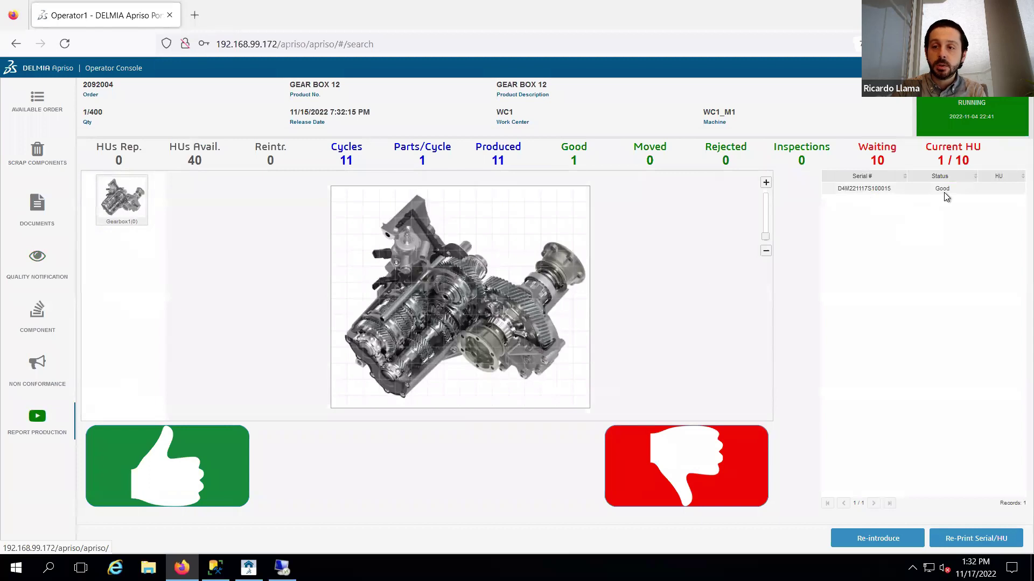
- Report one more good gearbox, then reject the next one to open defect reporting
left_click(228, 462)
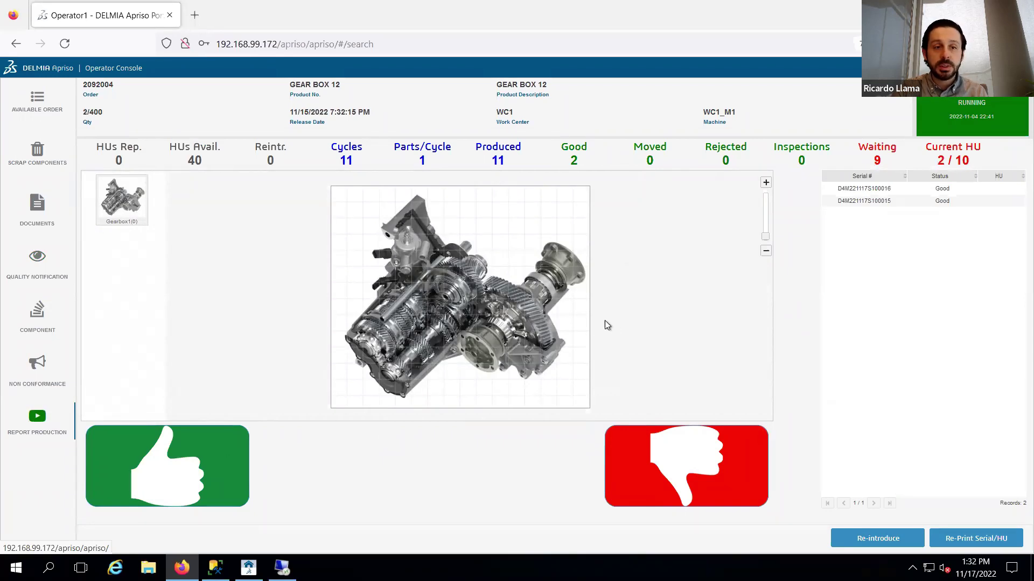
left_click(664, 447)
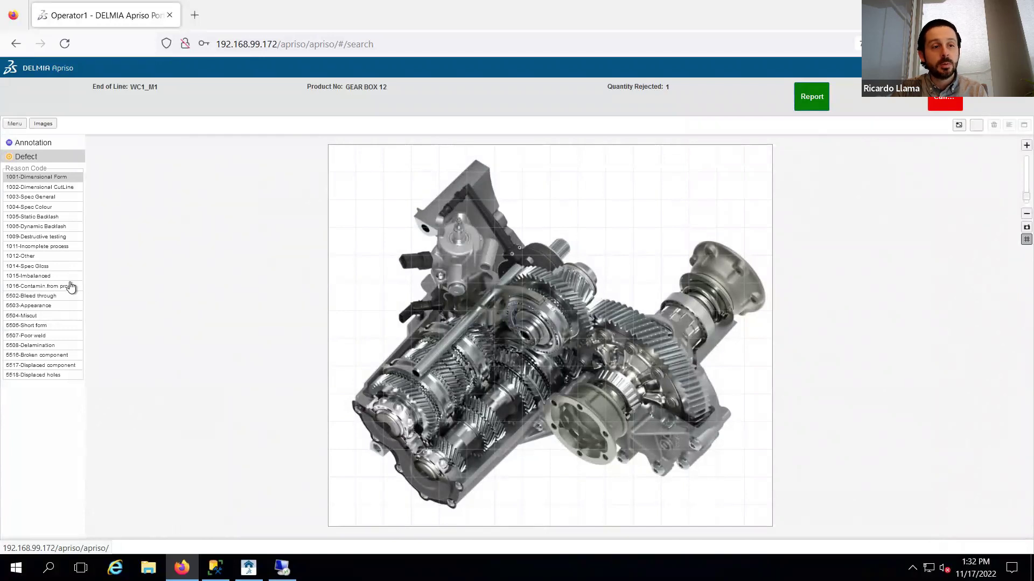
- Mark a defect on the gearbox image with reason 5516-Broken component and submit the report
left_click(41, 286)
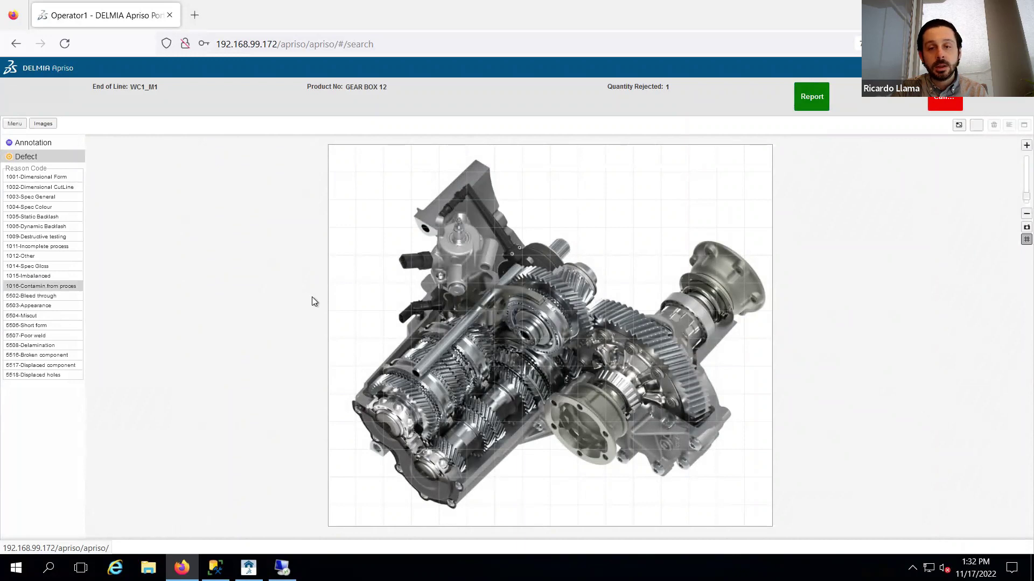
left_click(757, 296)
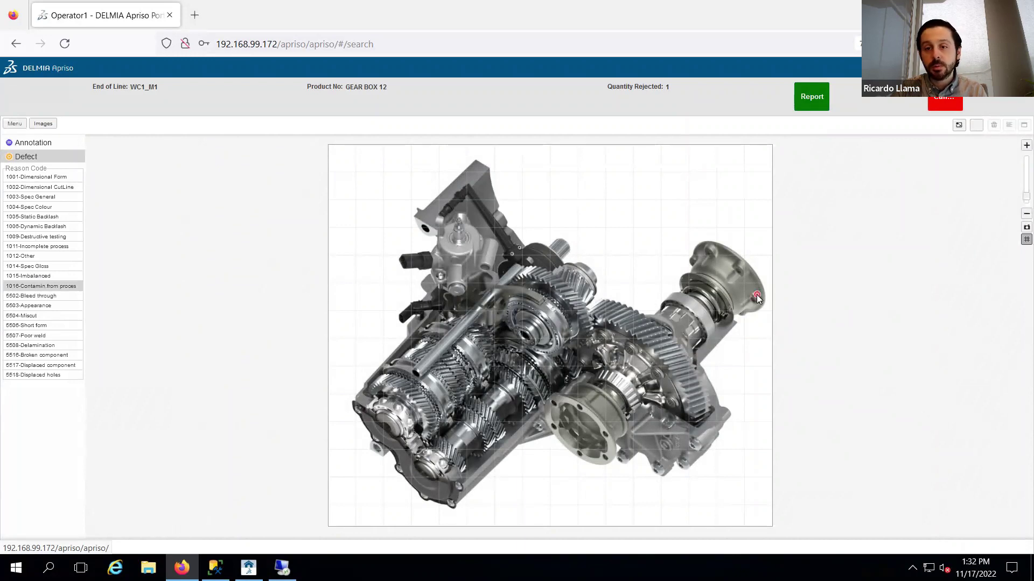
left_click(32, 375)
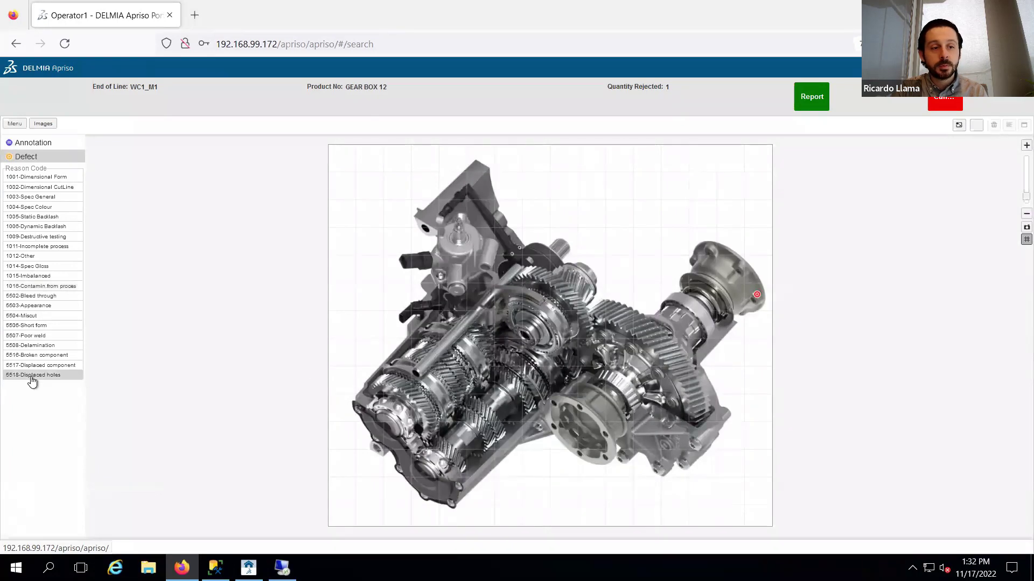
left_click(426, 226)
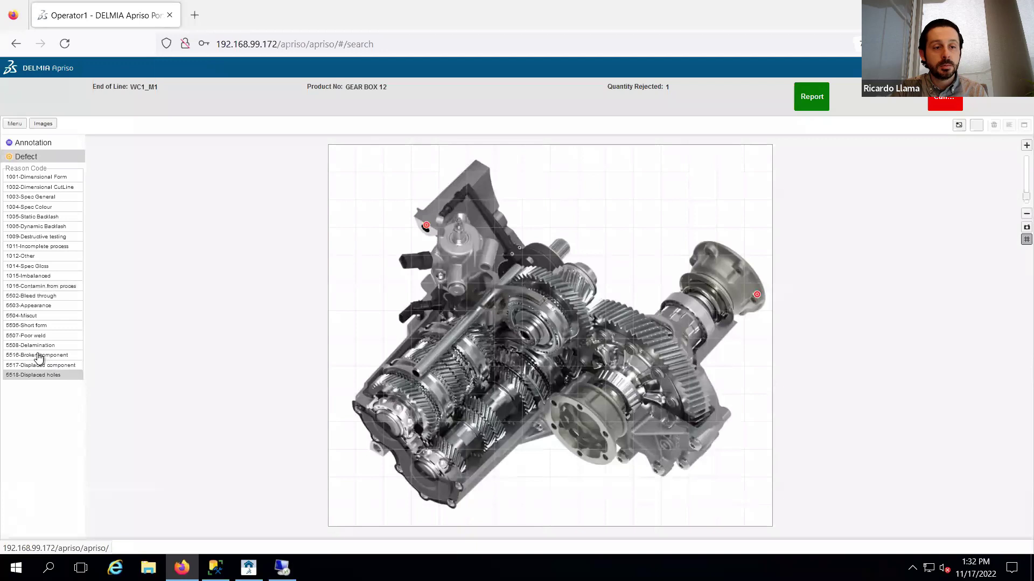
left_click(39, 357)
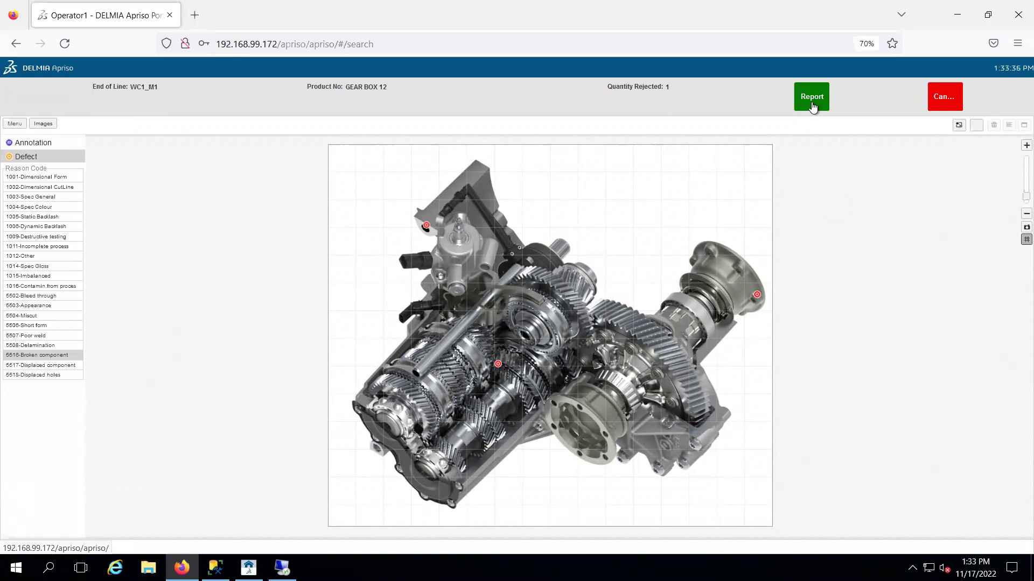
left_click(812, 102)
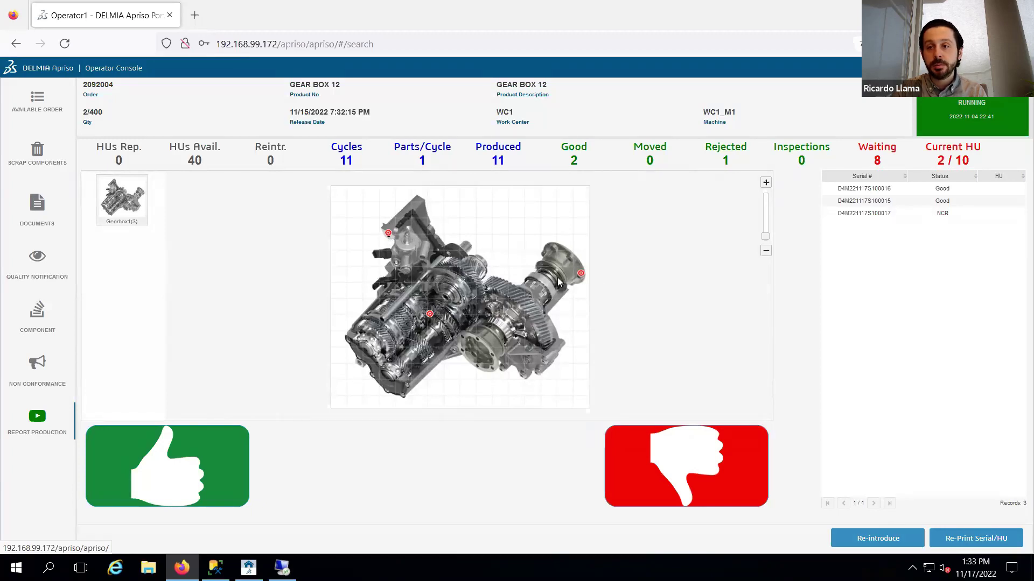
- Report the remaining gearboxes as good until the count reads 10 good, 1 rejected, 0 waiting
left_click(215, 449)
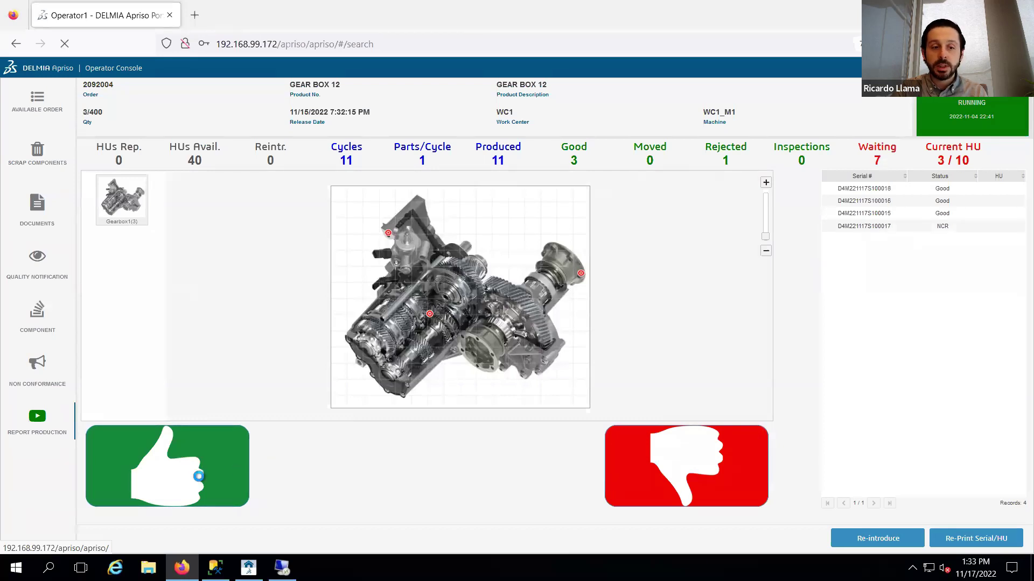
left_click(198, 435)
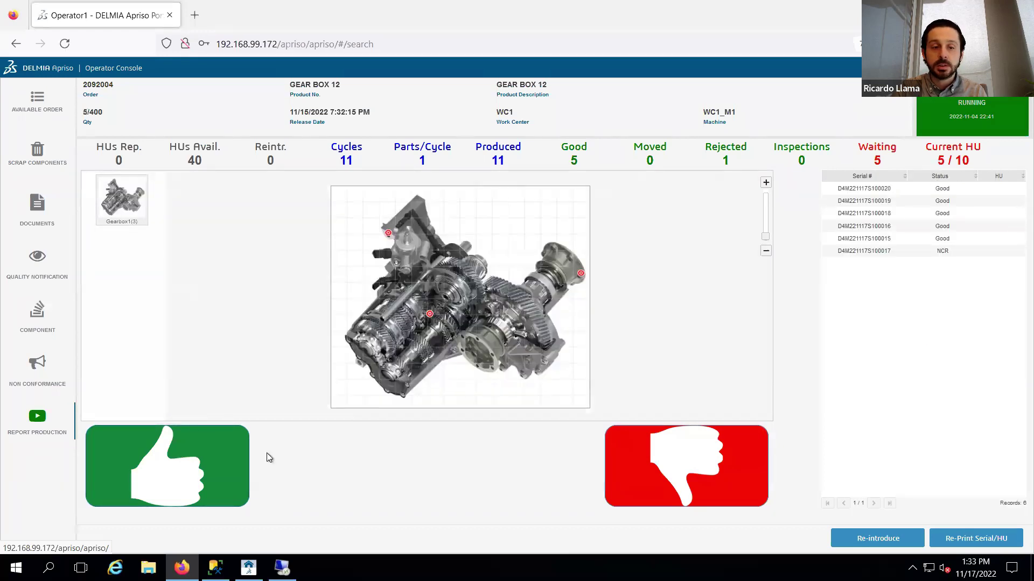
left_click(221, 471)
left_click(220, 471)
left_click(221, 471)
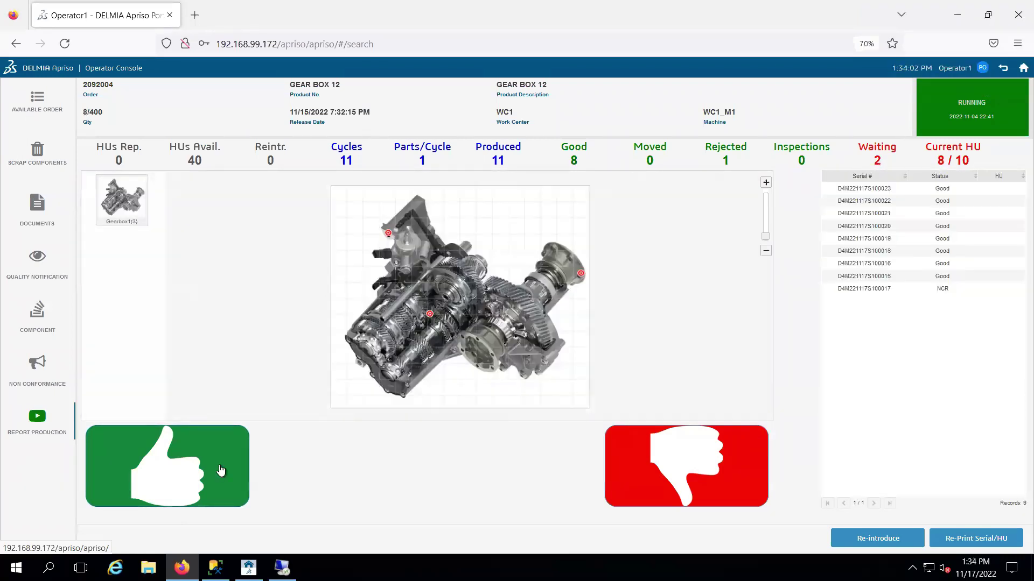
left_click(221, 471)
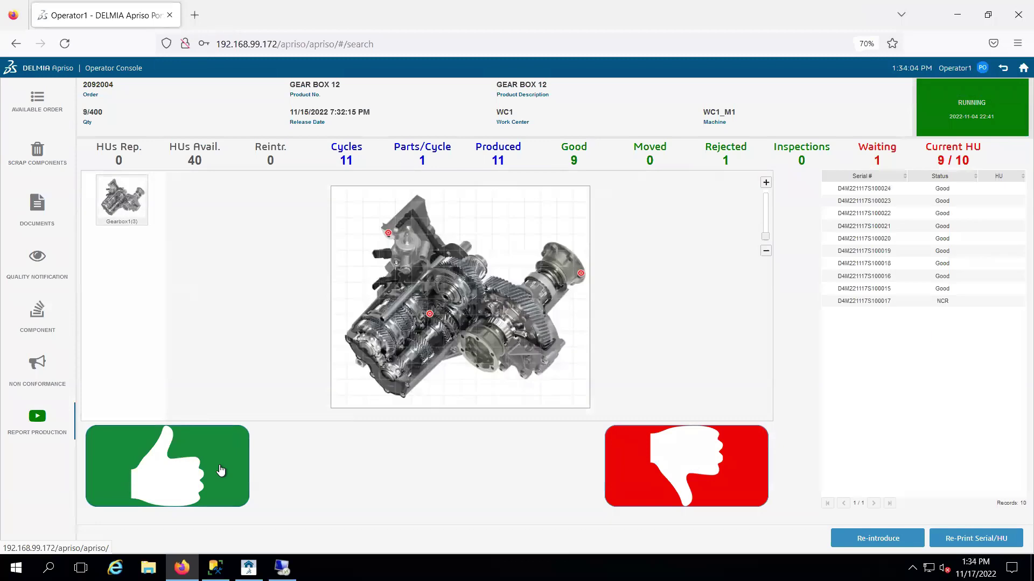
left_click(221, 471)
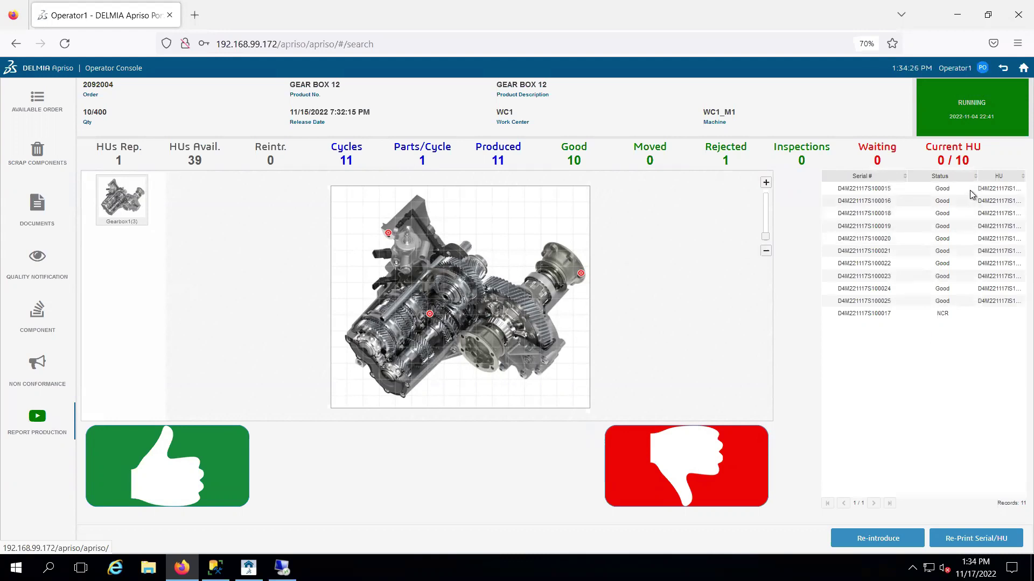
left_click_drag(976, 177, 1017, 177)
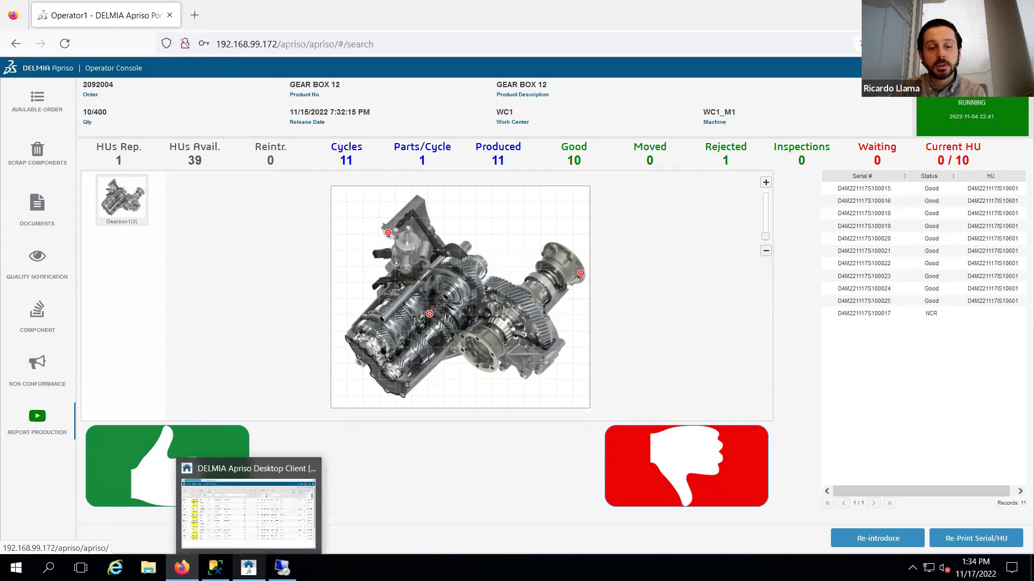
left_click(249, 568)
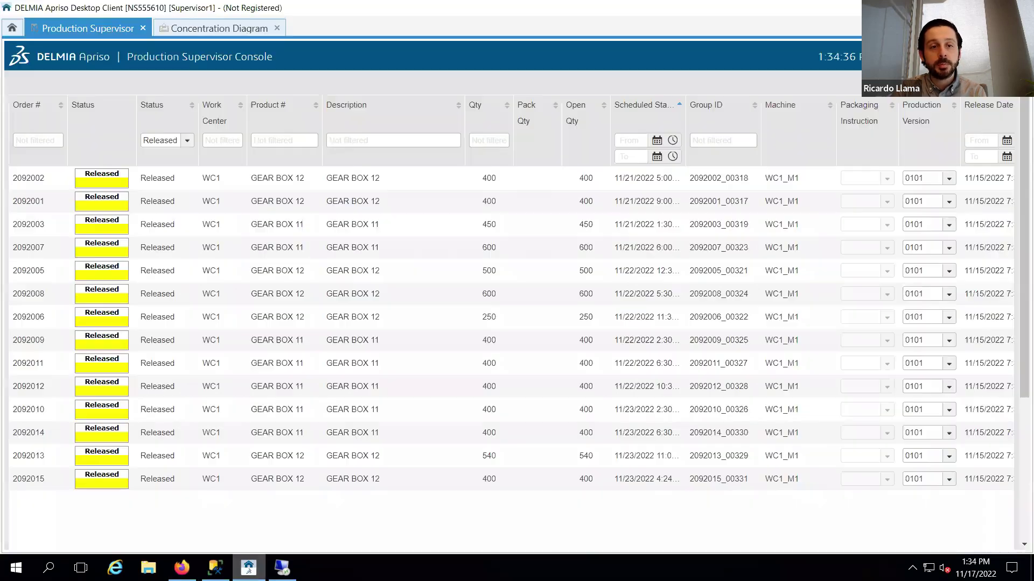
- Refresh the visual defect list, add all eight reported defects to the selection, and generate the diagram
left_click(213, 31)
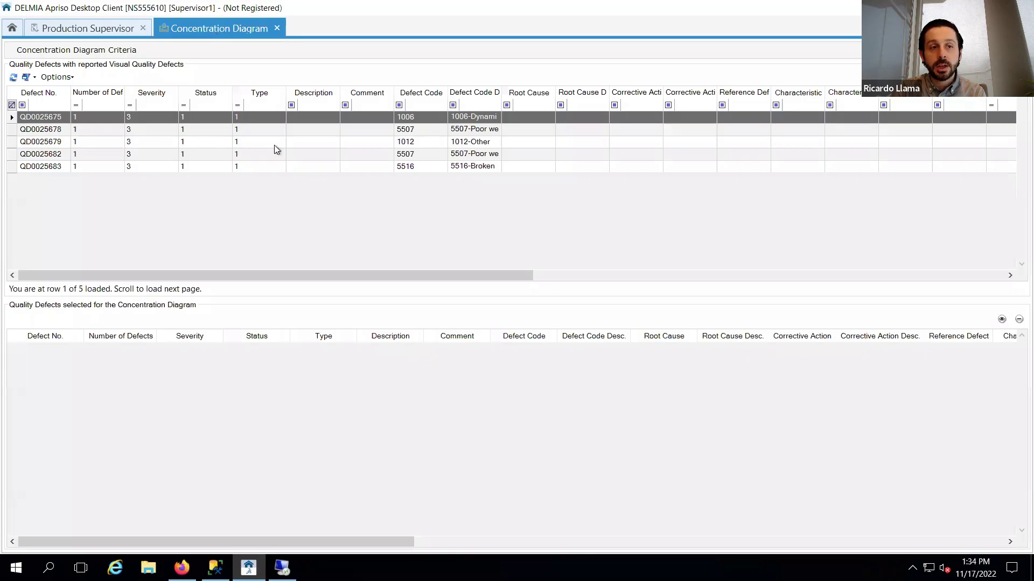
left_click(18, 78)
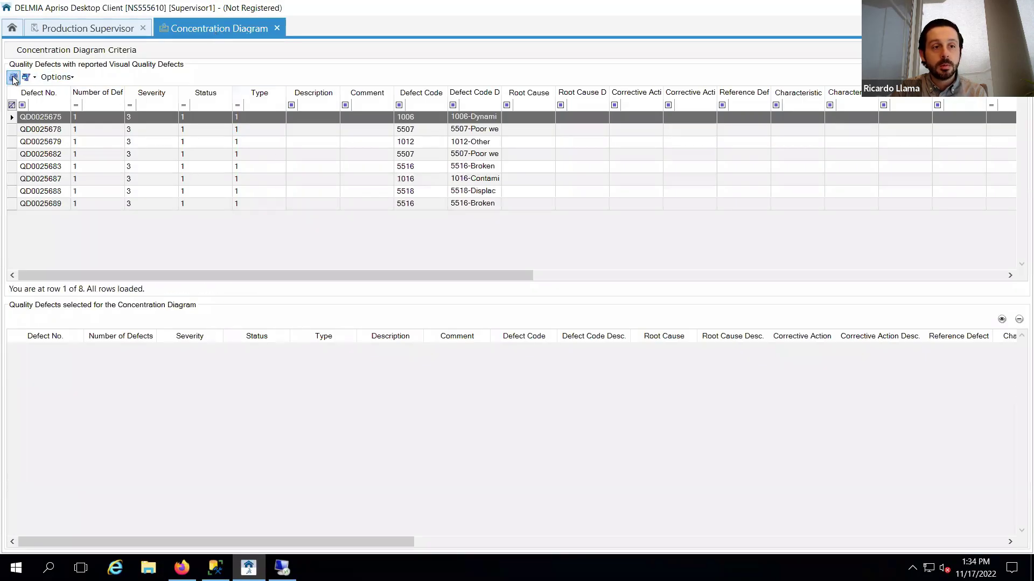
left_click(72, 166)
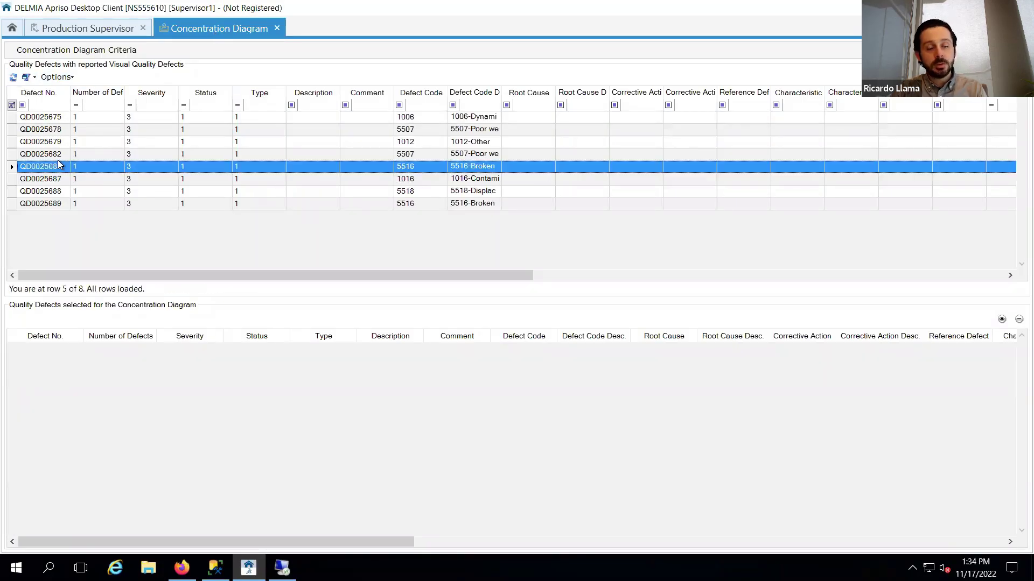
key("ctrl+a")
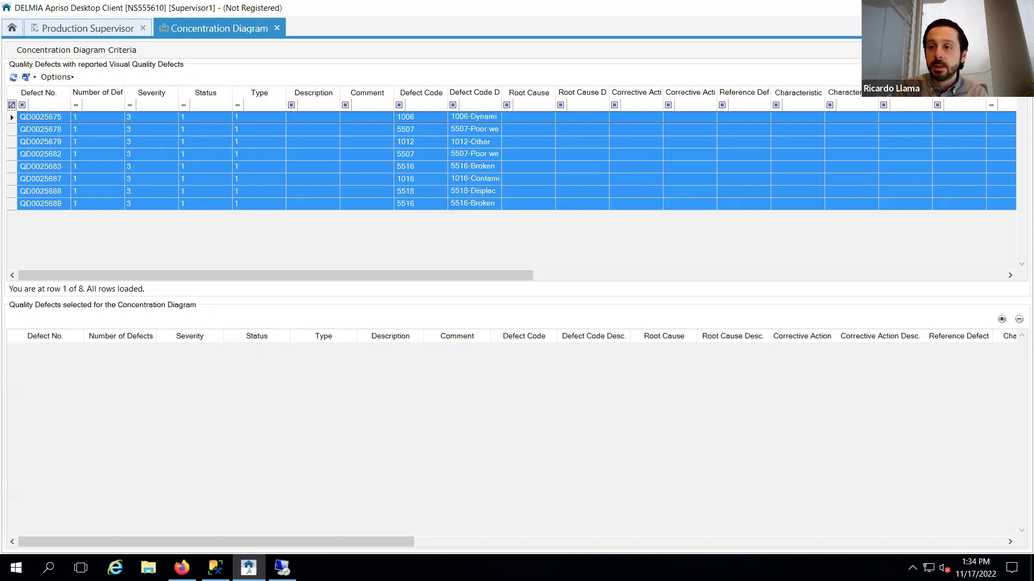
left_click(1011, 85)
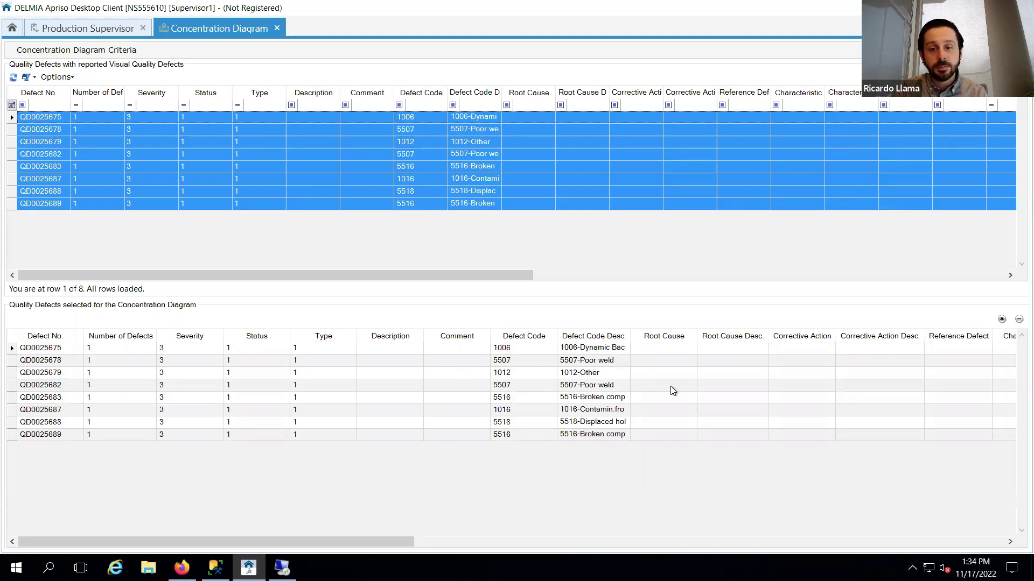
left_click(1002, 320)
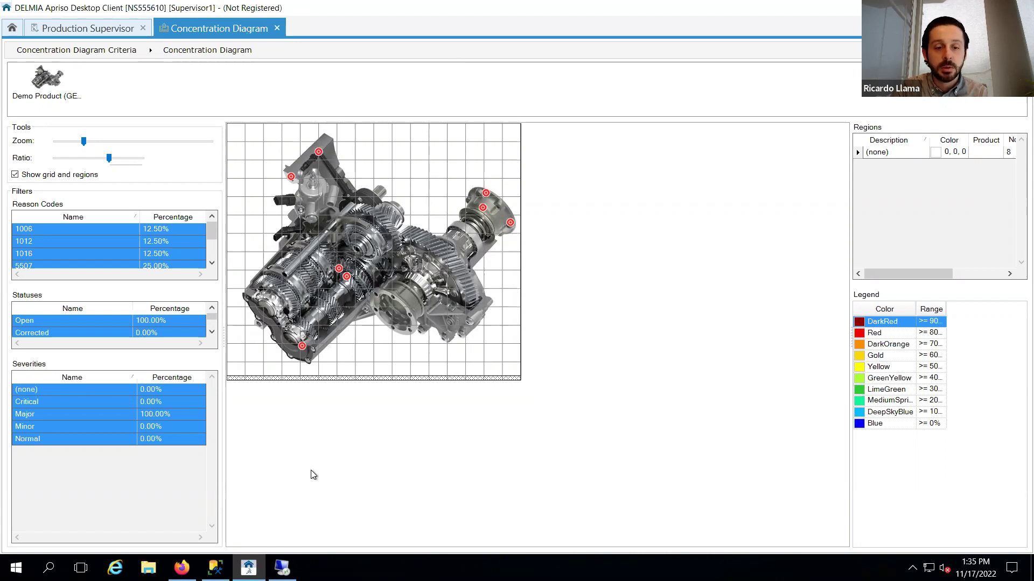
- After reviewing the gearbox defect diagram, switch to the Operation Manager remote session
left_click(282, 568)
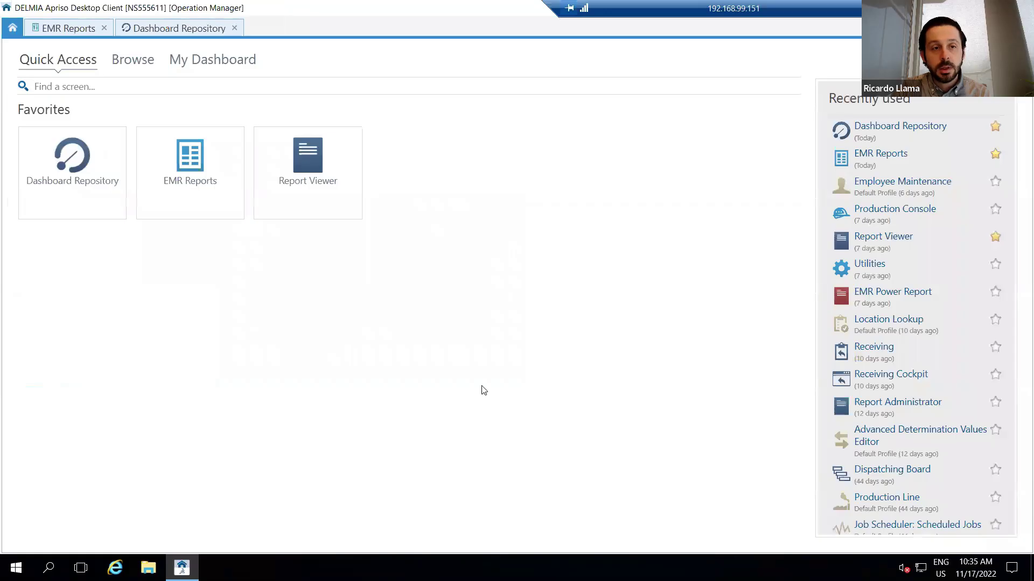
- Review the VF DNA Quality Defect Analysis dashboard, then go to the EMR Reports list
left_click(180, 28)
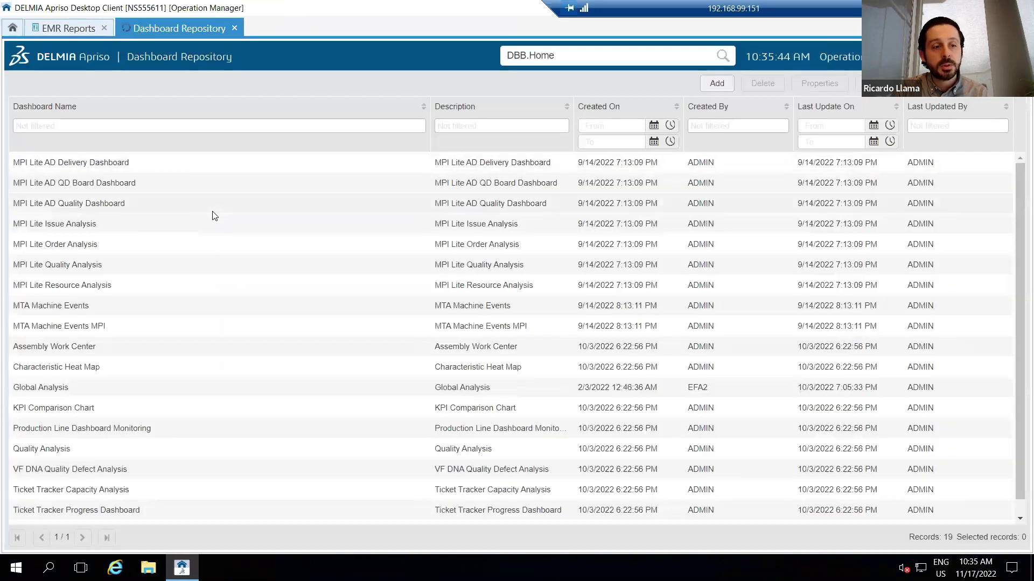
left_click(119, 467)
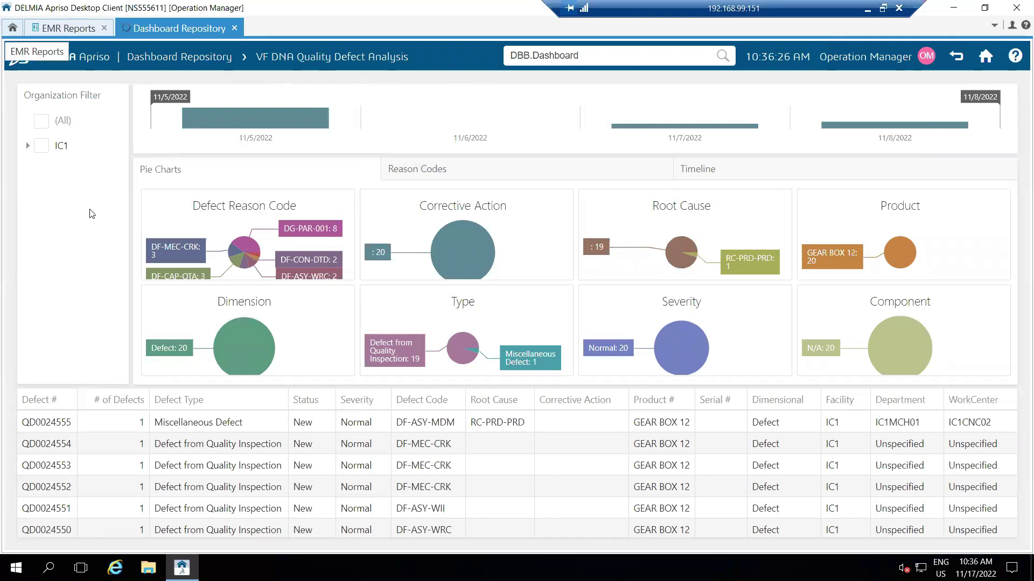
left_click(68, 28)
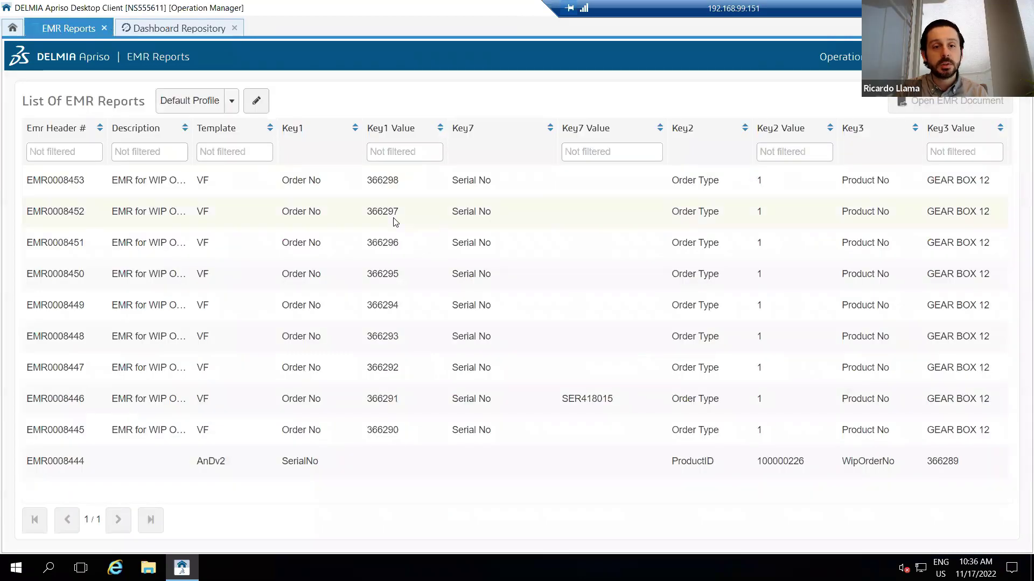
- Open and scroll through report EMR0008452, then advance to the 'What did they see?' slide
left_click(407, 214)
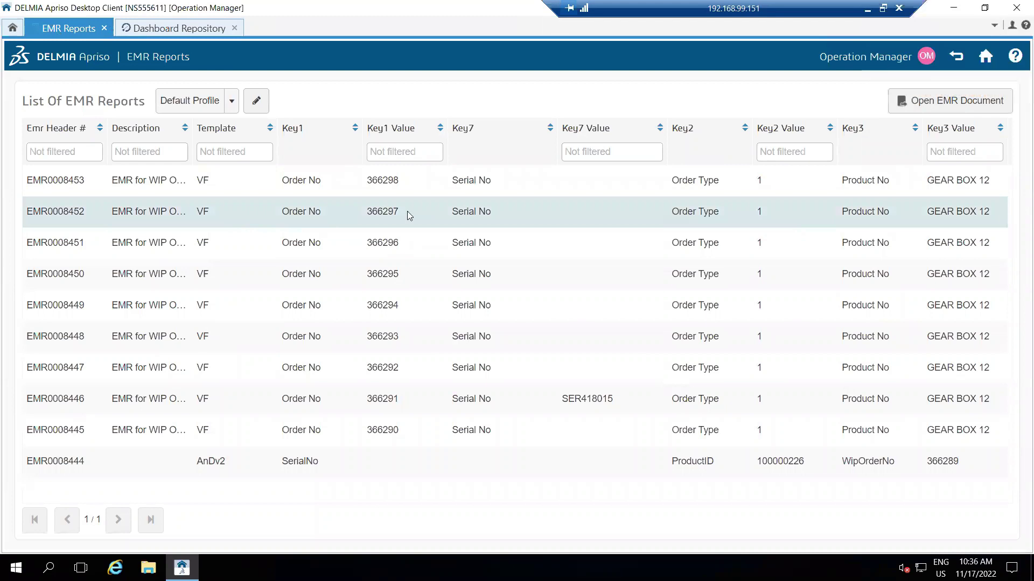
left_click(924, 102)
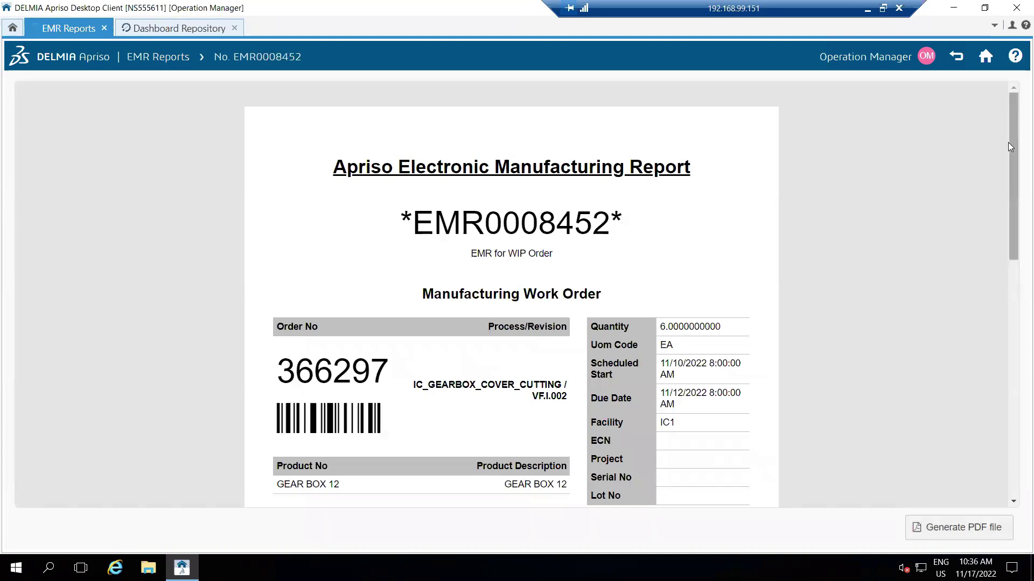
left_click_drag(1010, 139, 1010, 248)
left_click_drag(1010, 249, 1009, 387)
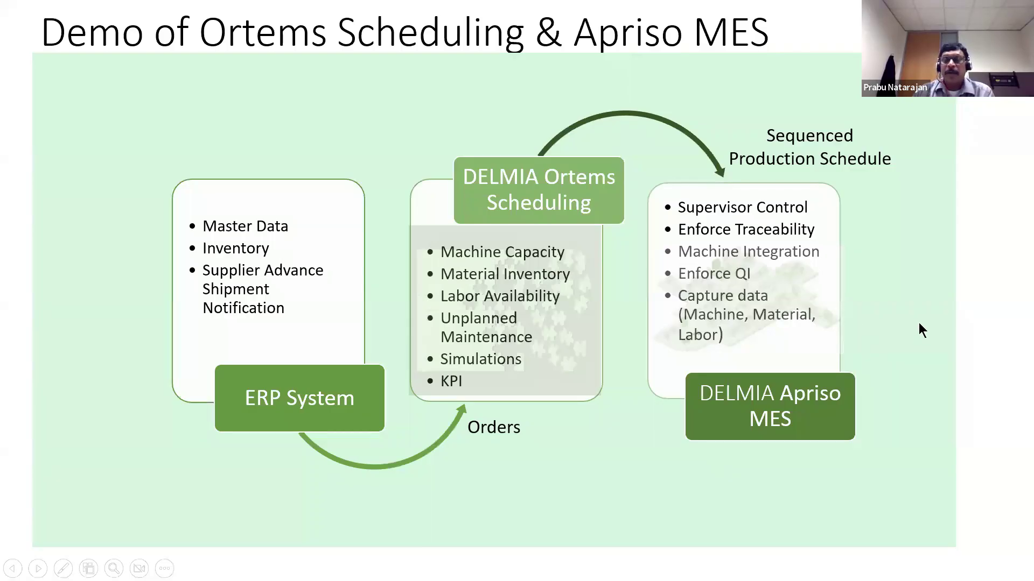
key("Right")
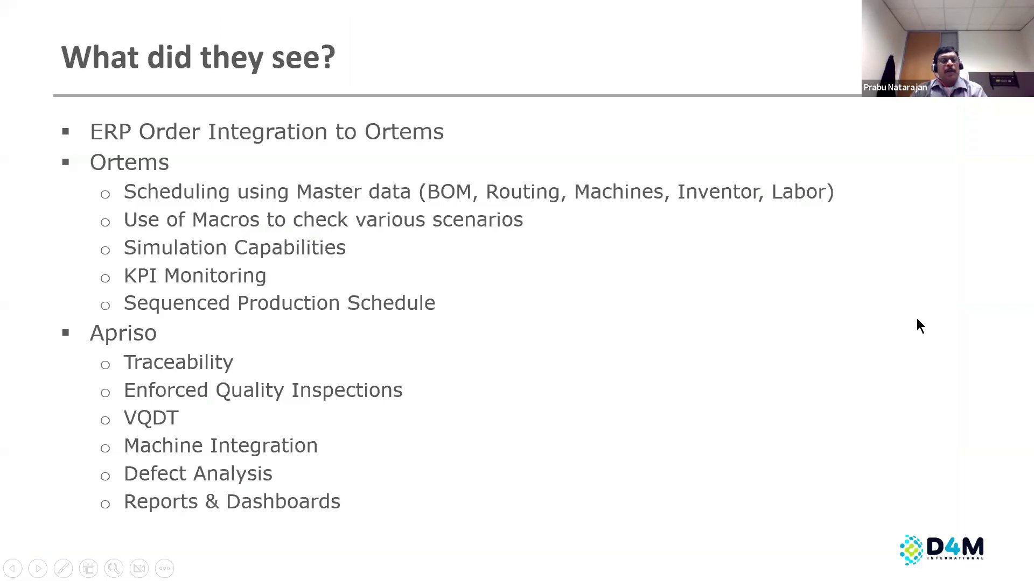